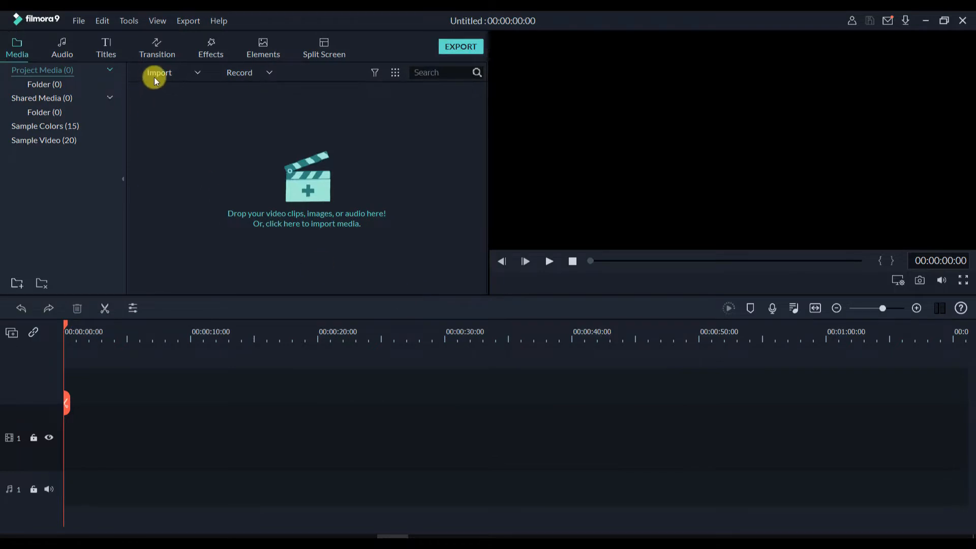
Open the video Pexels Videos 1943413 in the Instant Cutter Tool for import.
click(157, 77)
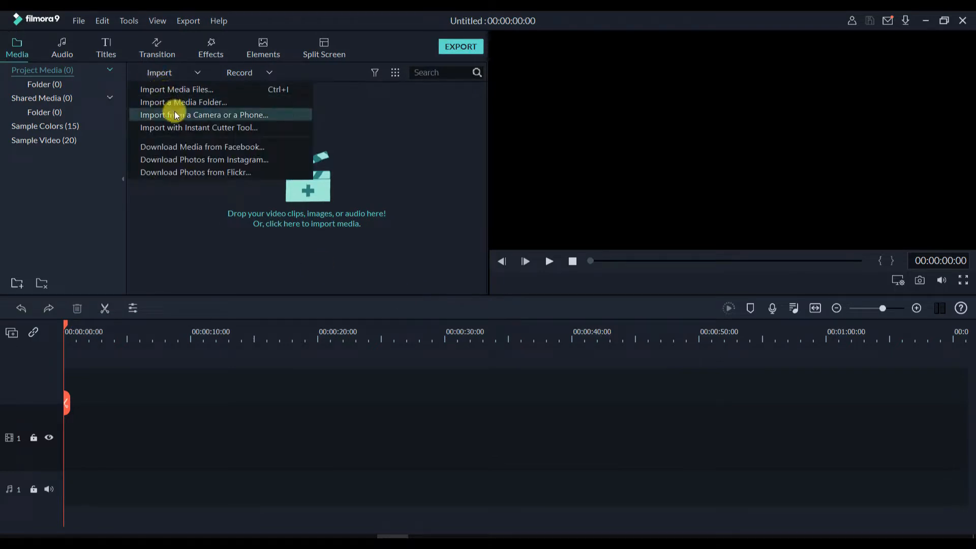
click(192, 127)
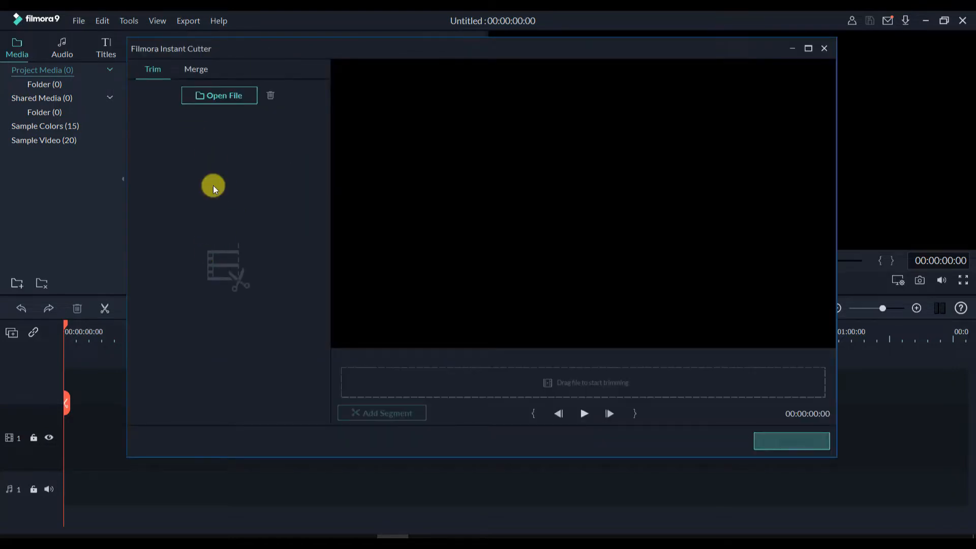
click(219, 96)
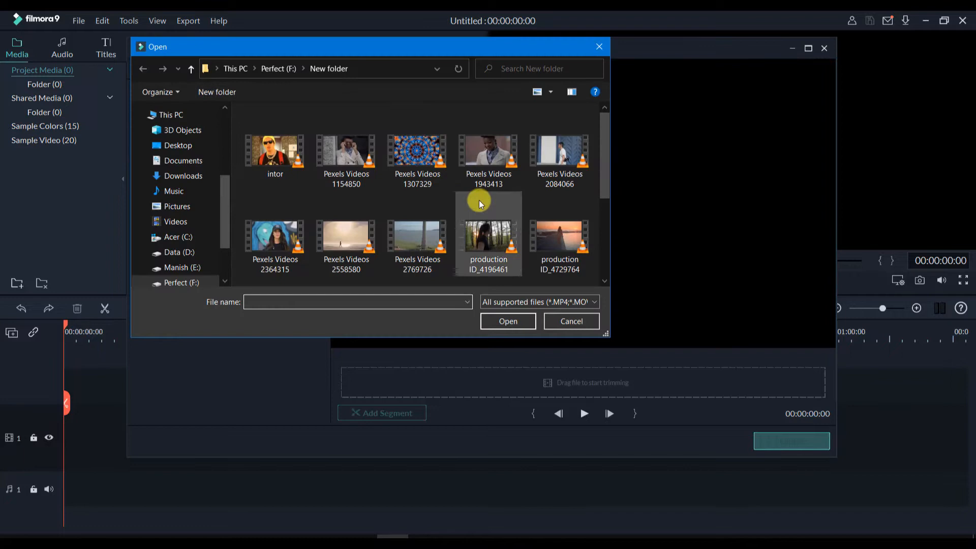
double_click(474, 157)
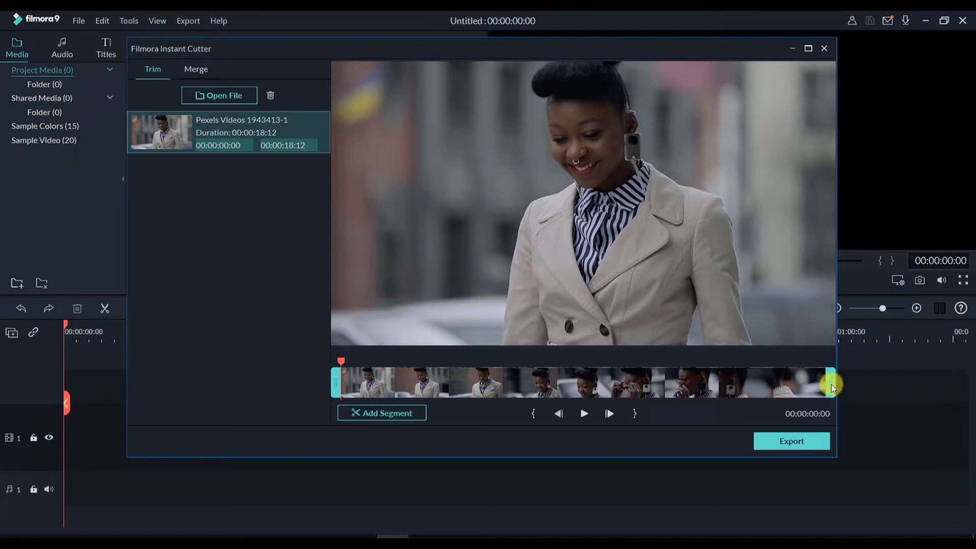
Trim the first segment's end to 00:00:07:07 and add a second segment of the same video.
drag(832, 383, 537, 387)
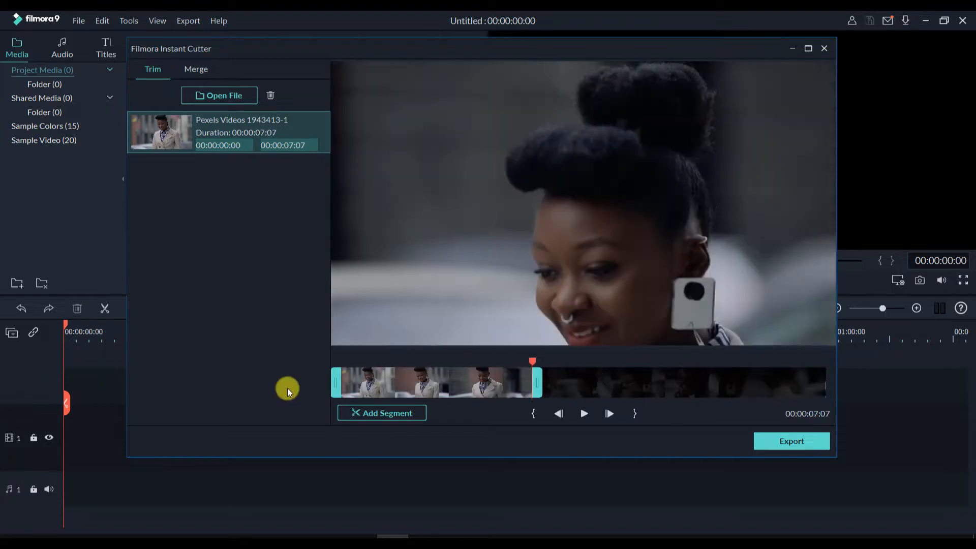
click(337, 391)
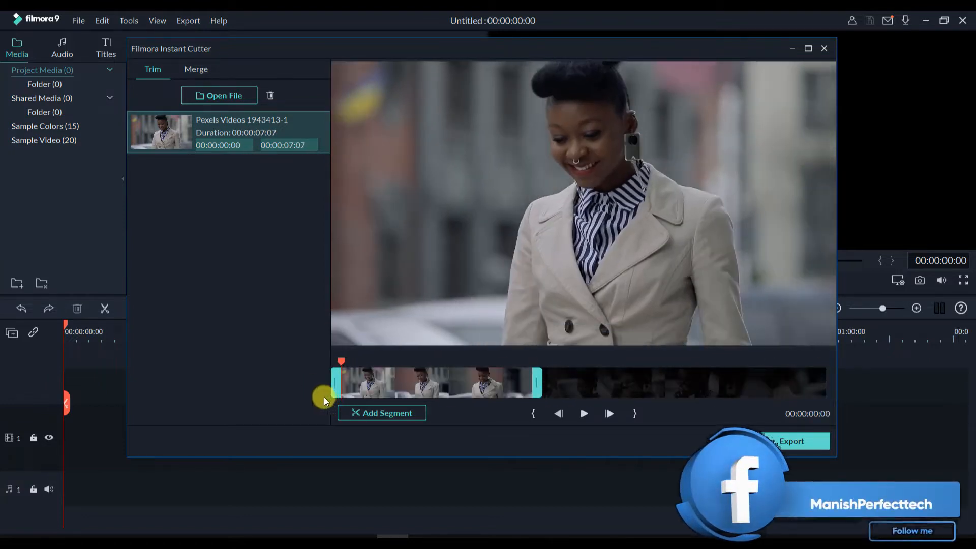
click(379, 413)
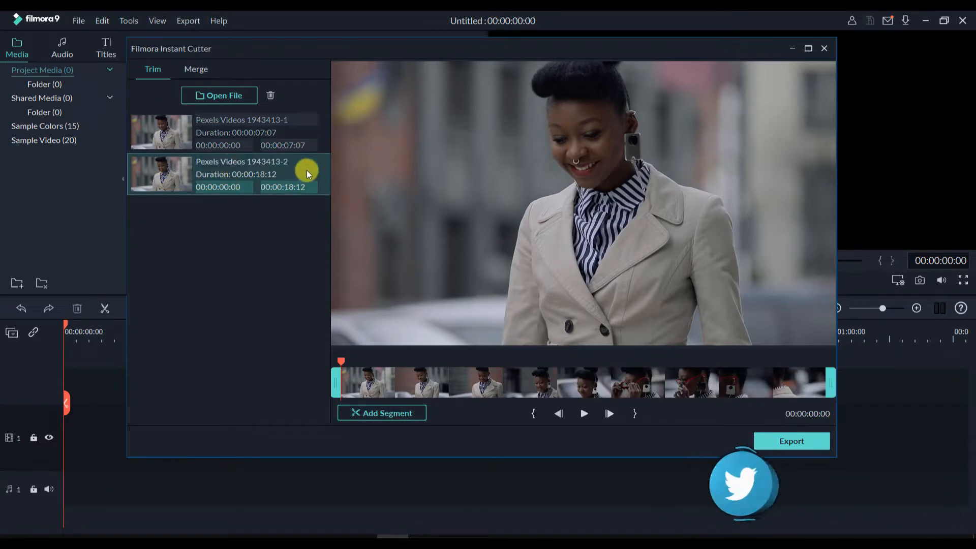
Export the segments from the Instant Cutter with the completion action Send to Filmora.
click(801, 447)
click(495, 235)
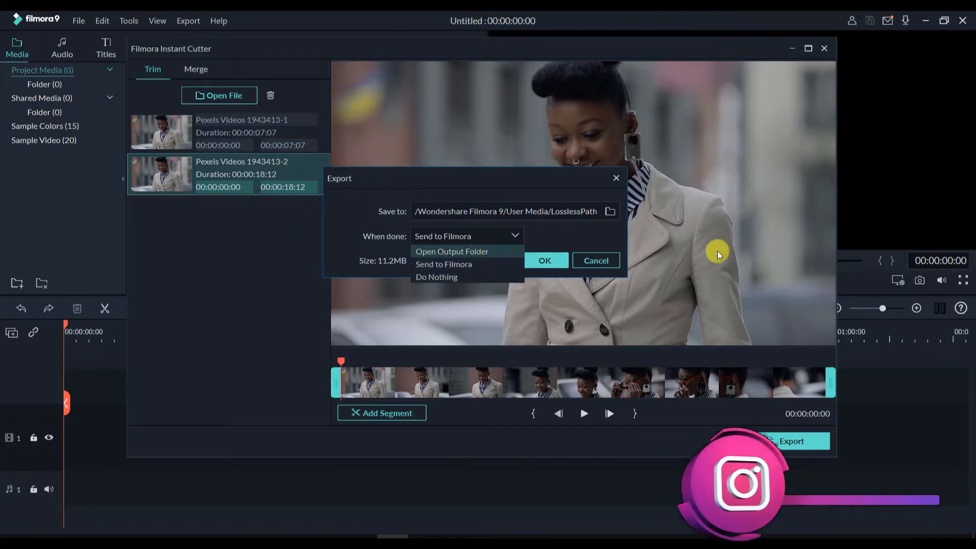
click(473, 263)
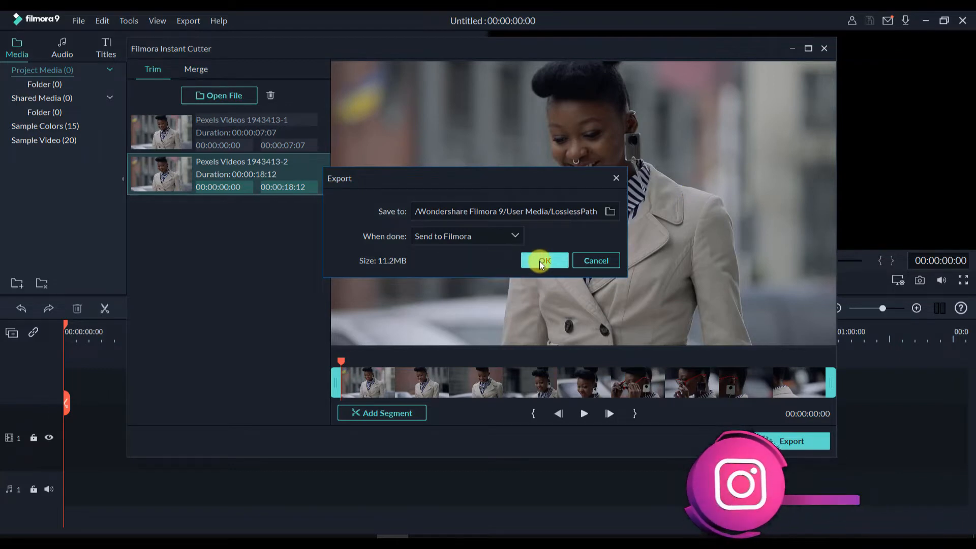
click(541, 262)
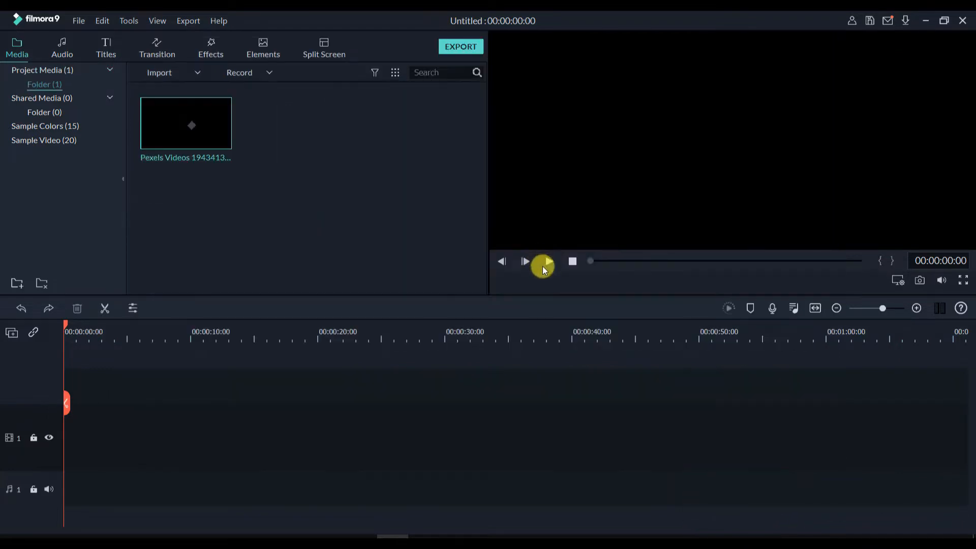
Preview both imported Pexels segments from the media library.
double_click(216, 124)
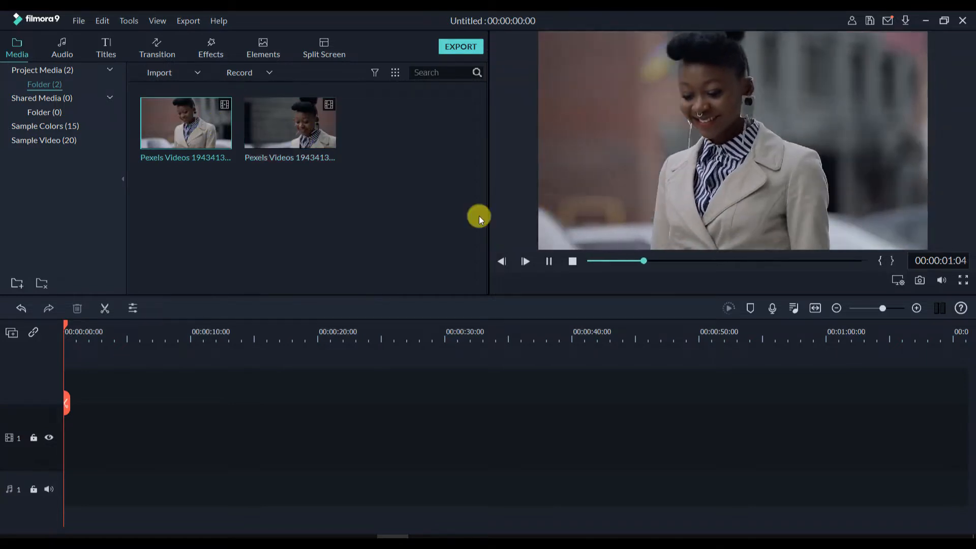
double_click(316, 123)
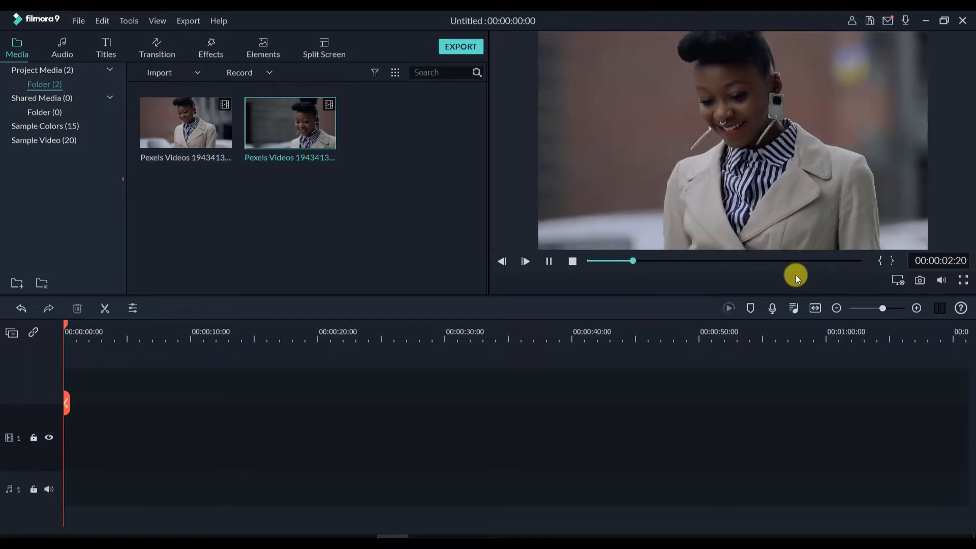
key(space)
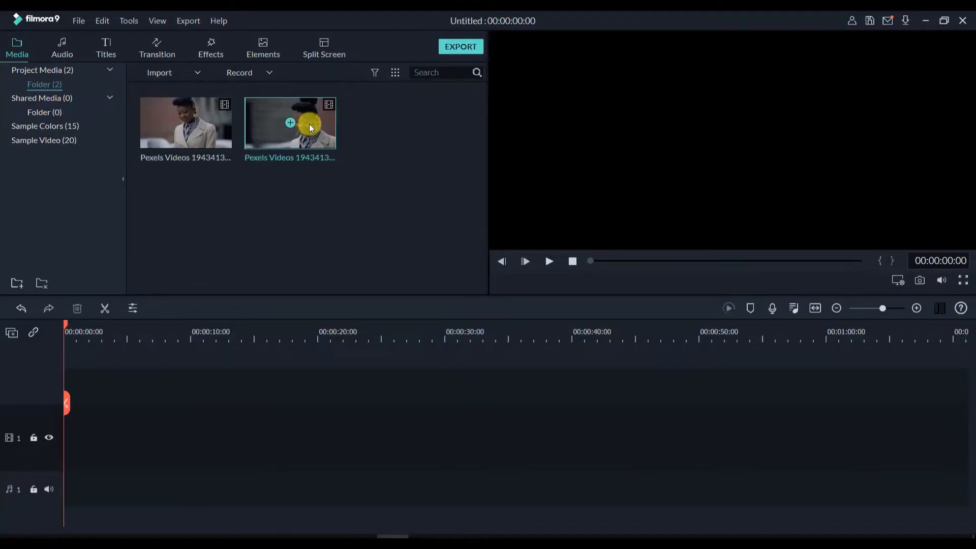
Place the second Pexels clip at the start of video track 1, matching the project to the media at 1920 x 1080 24fps.
drag(310, 120, 41, 420)
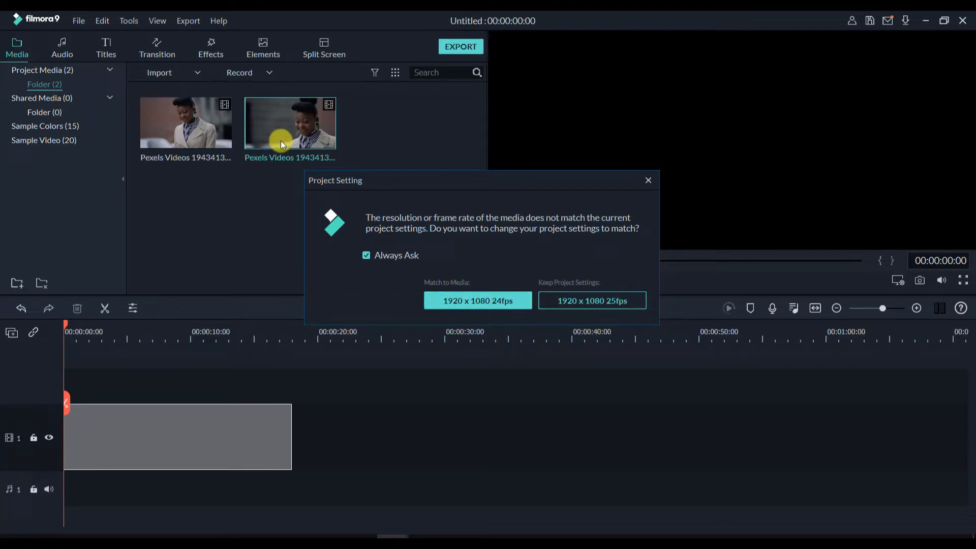
click(468, 300)
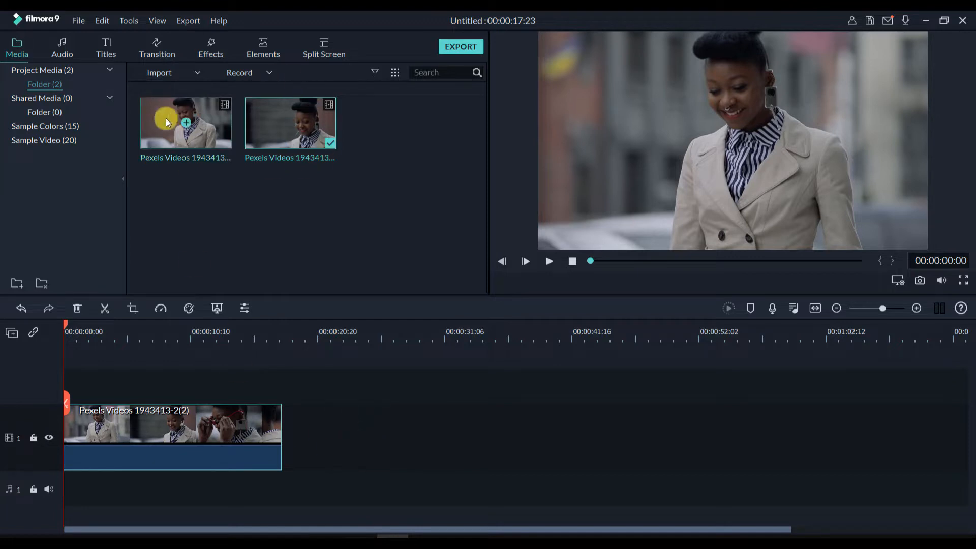
Import the video production ID_4196461 and place it on video track 1, leaving a short gap after the Pexels clip.
click(160, 73)
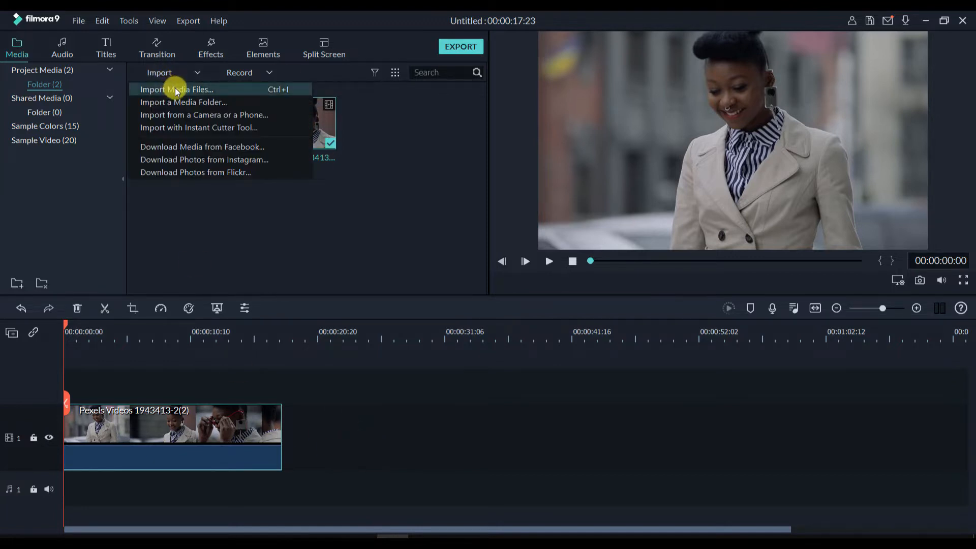
click(175, 89)
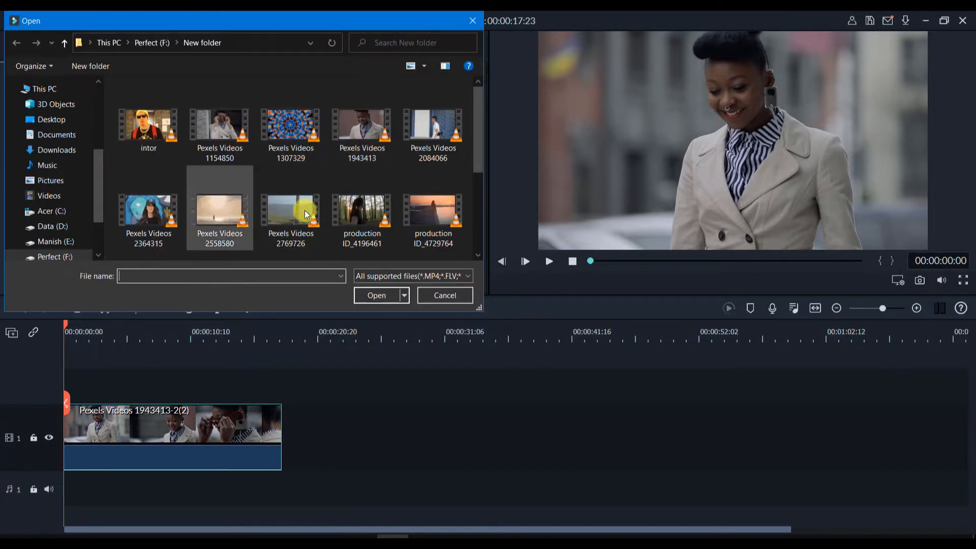
double_click(366, 205)
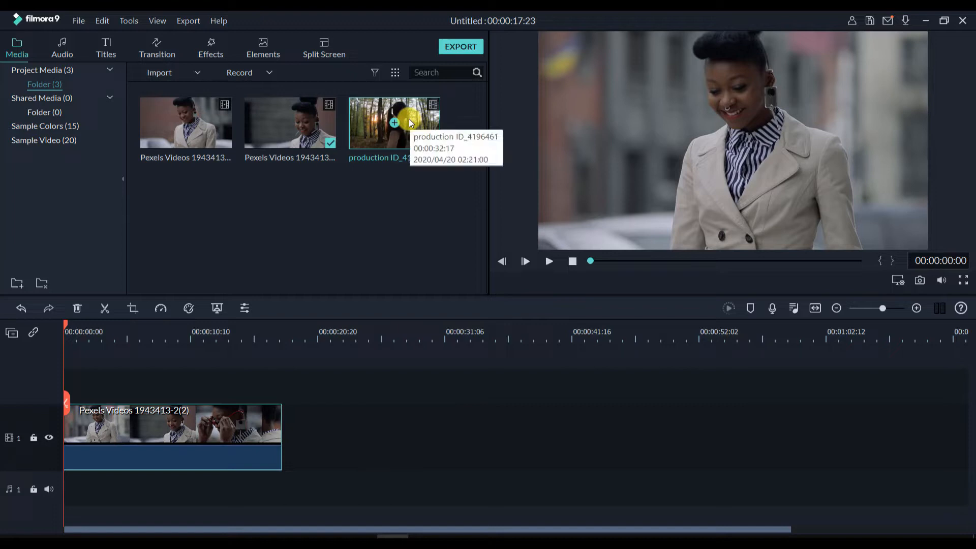
drag(409, 124, 318, 438)
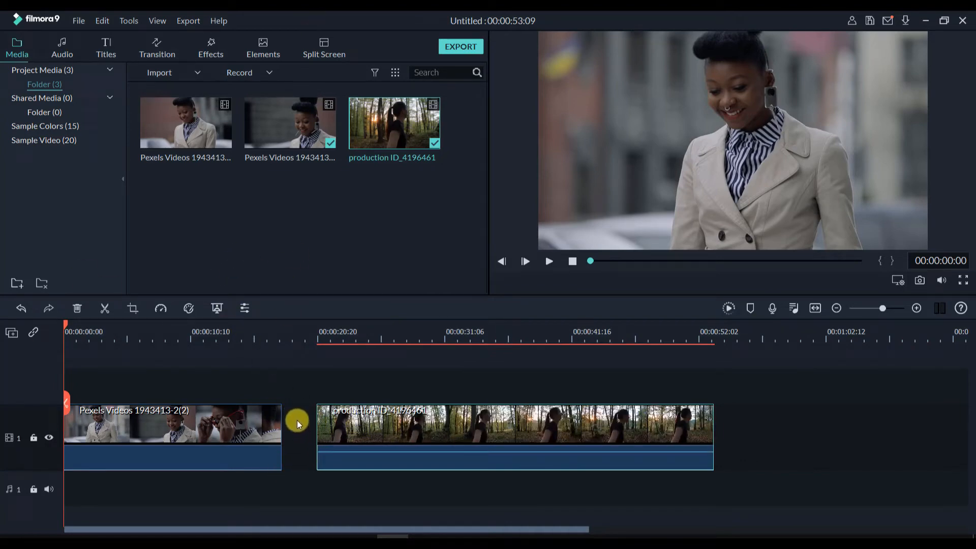
Ripple delete the gap between the two clips on video track 1.
click(304, 435)
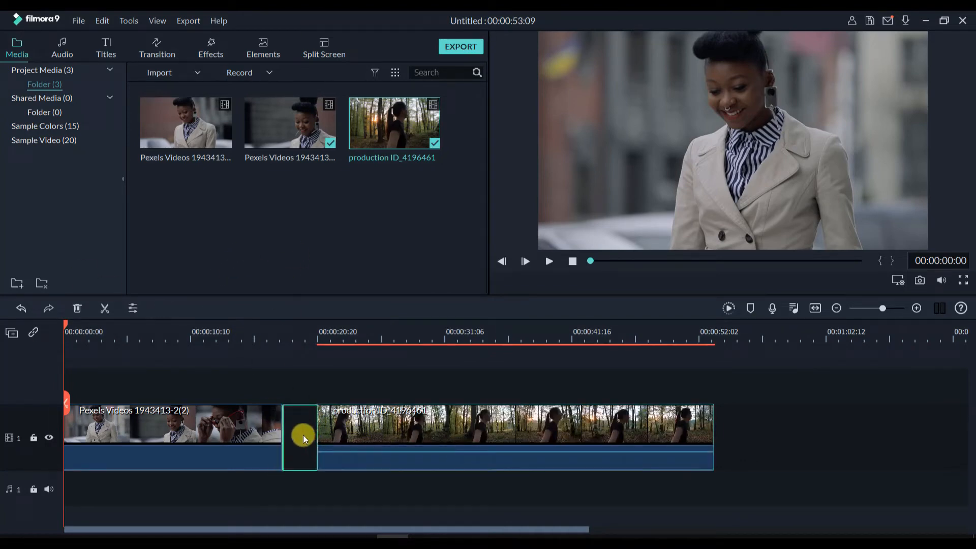
right_click(304, 435)
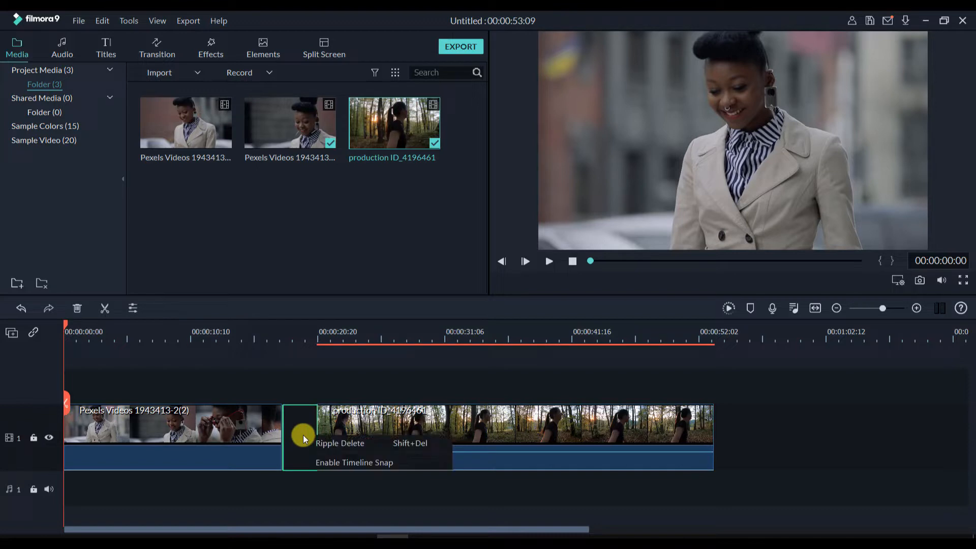
click(349, 445)
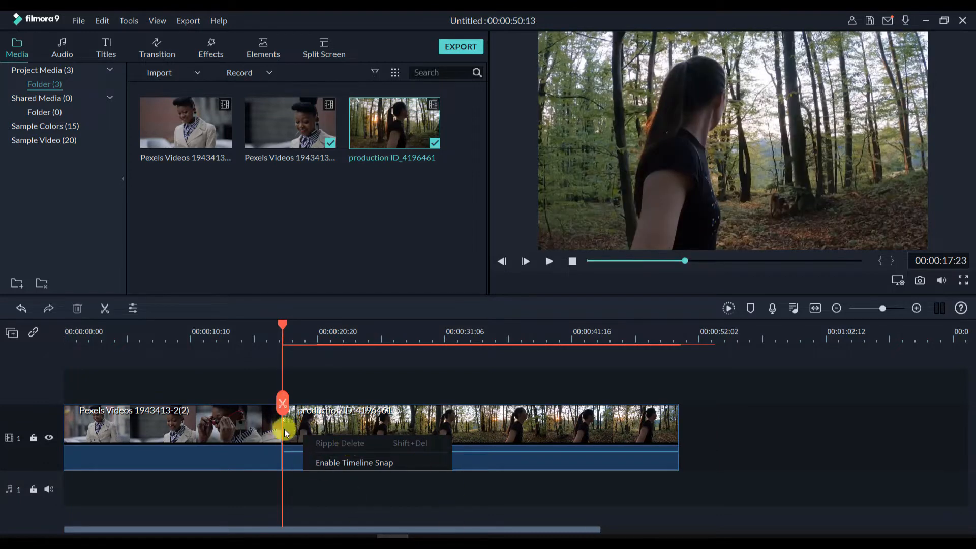
Shift the production ID_4196461 clip away from the Pexels clip and ripple delete the new gap between them.
drag(279, 327, 253, 326)
drag(382, 416, 417, 440)
click(322, 434)
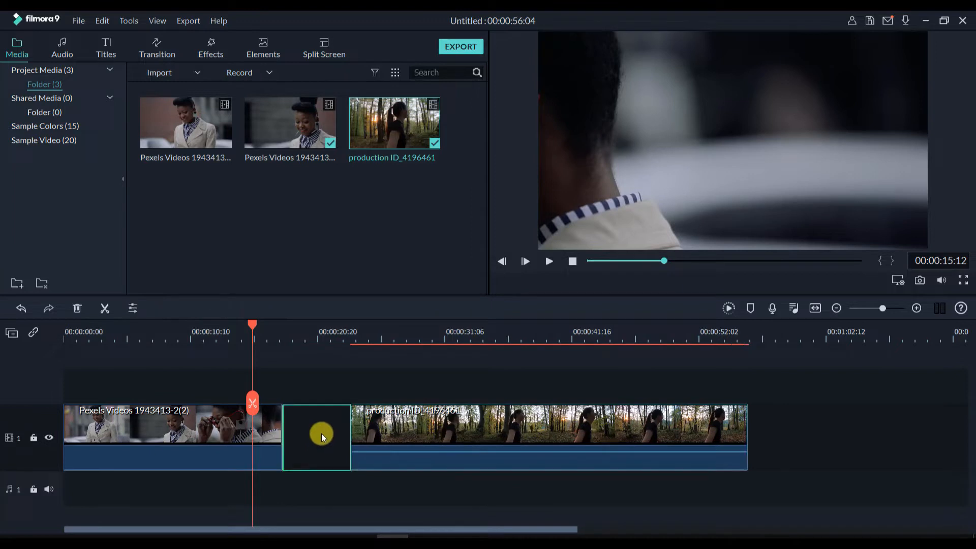
right_click(323, 436)
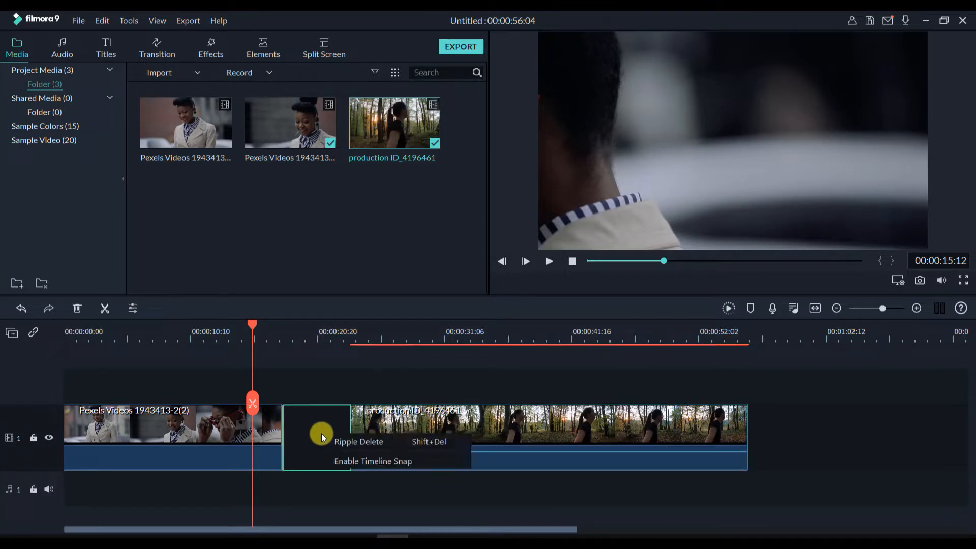
click(353, 444)
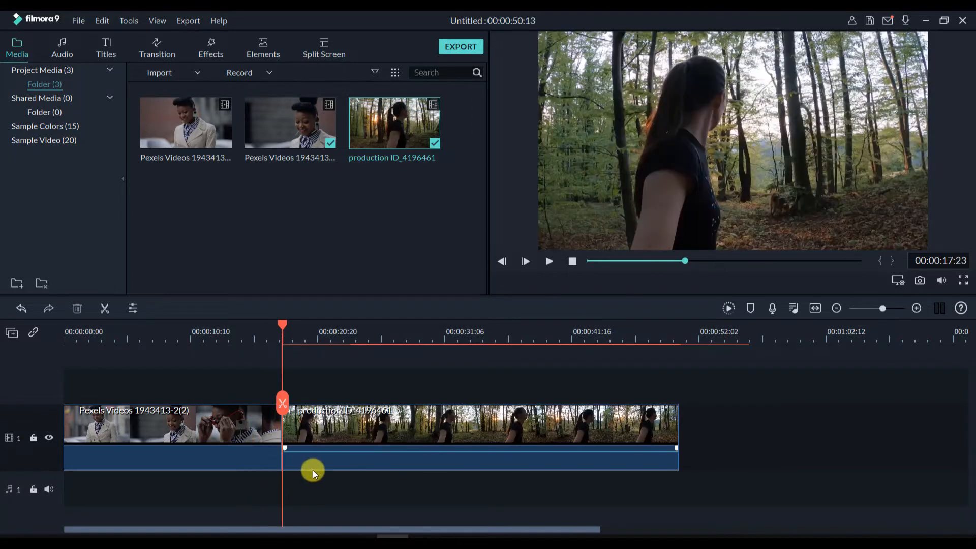
Split the Pexels clip on the timeline into four pieces, cutting at 00:00:04:06, 00:00:08:09 and once more about three quarters through.
drag(286, 321, 616, 397)
drag(382, 432, 115, 428)
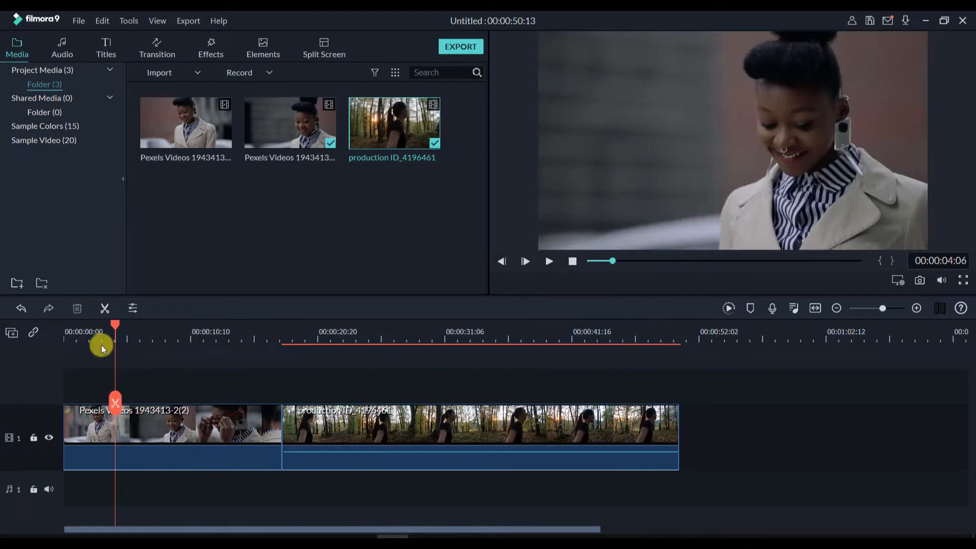
click(116, 408)
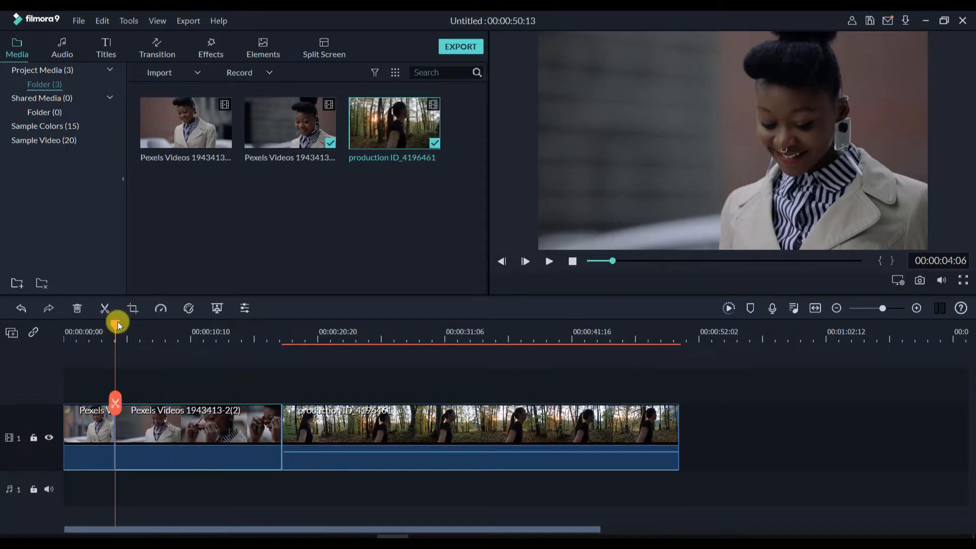
drag(115, 325, 168, 383)
click(165, 403)
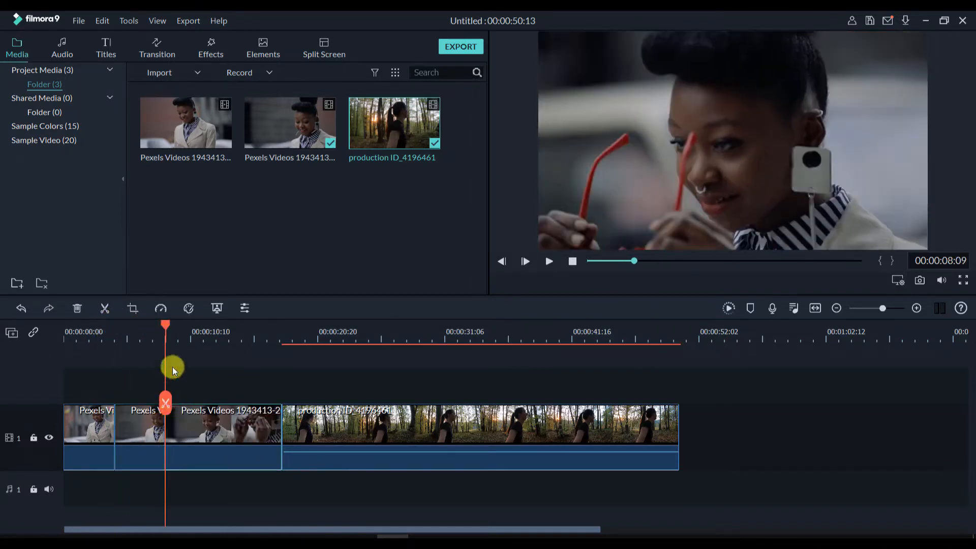
mouse_move(164, 325)
mouse_down()
mouse_move(229, 351)
mouse_move(341, 371)
mouse_up()
click(222, 403)
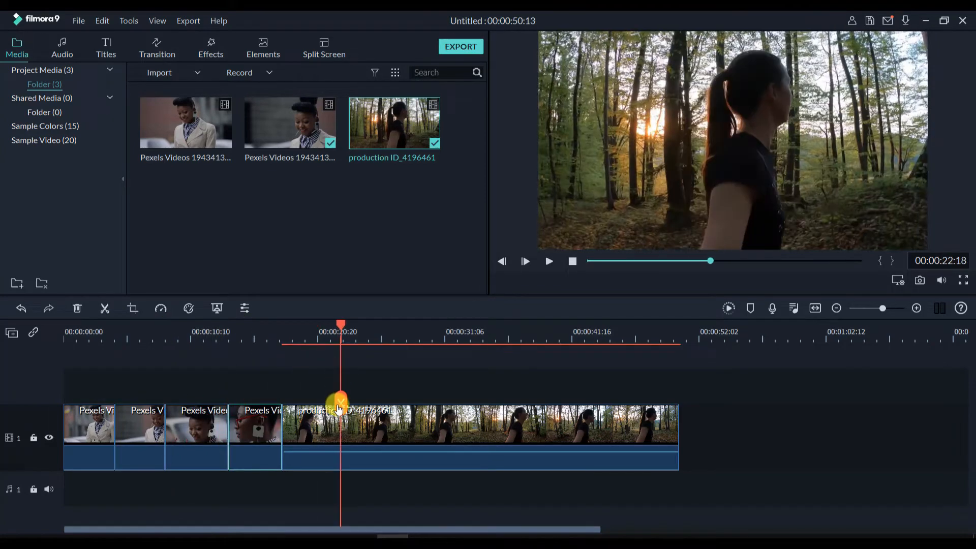
Split the production ID_4196461 clip into six pieces, cutting at 00:00:22:18, 00:00:28:09, two spots in between, and 00:00:45:01.
click(341, 403)
drag(342, 324, 446, 371)
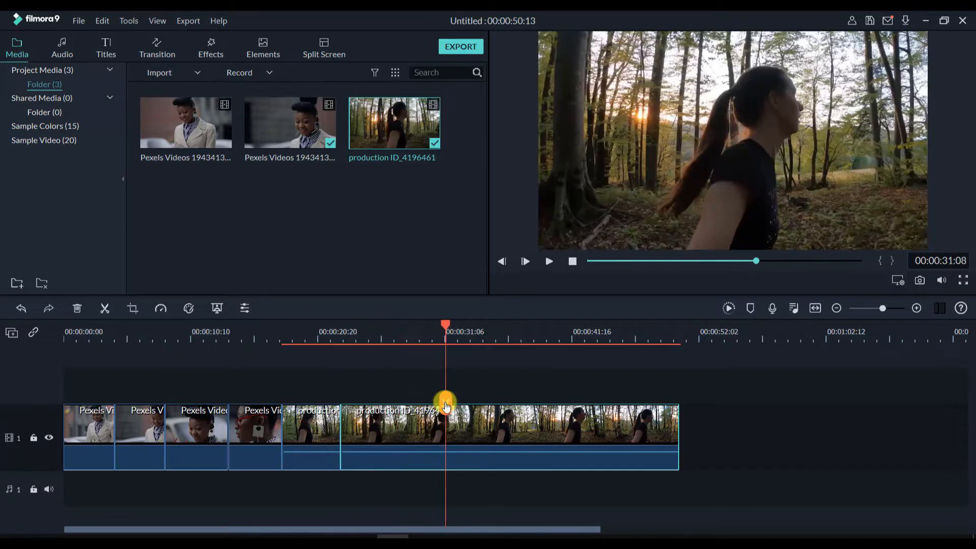
click(445, 404)
drag(445, 321, 409, 330)
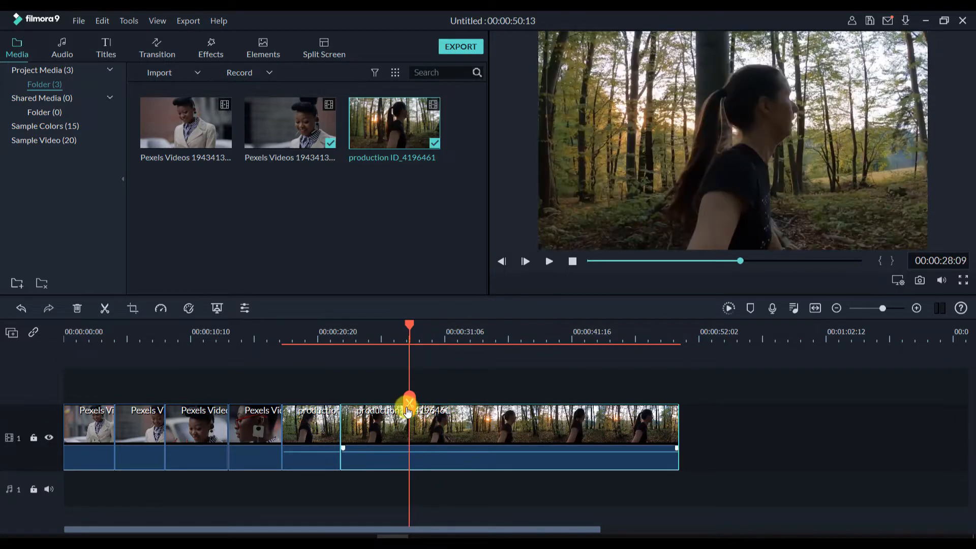
click(410, 403)
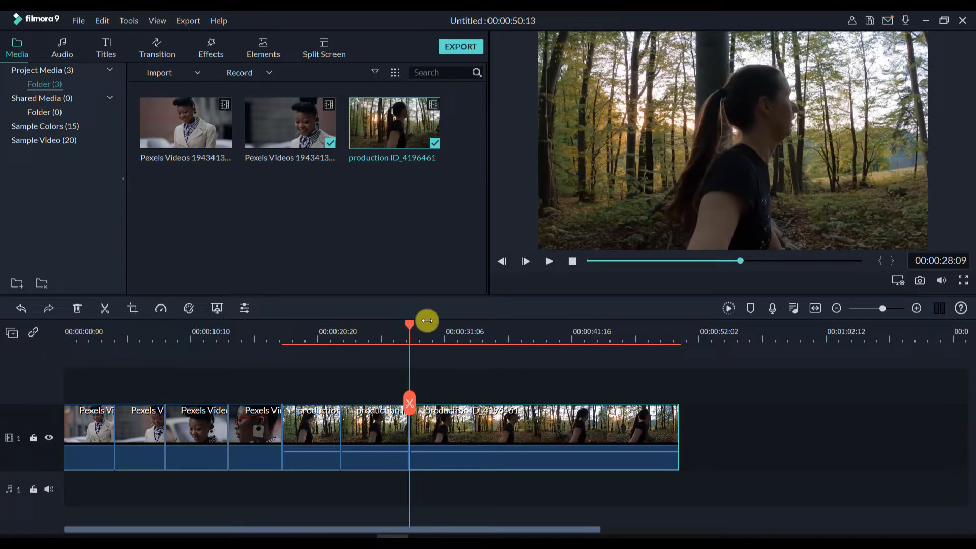
mouse_move(408, 321)
mouse_down()
mouse_move(480, 346)
mouse_move(633, 353)
mouse_move(613, 361)
mouse_up()
click(480, 403)
click(543, 403)
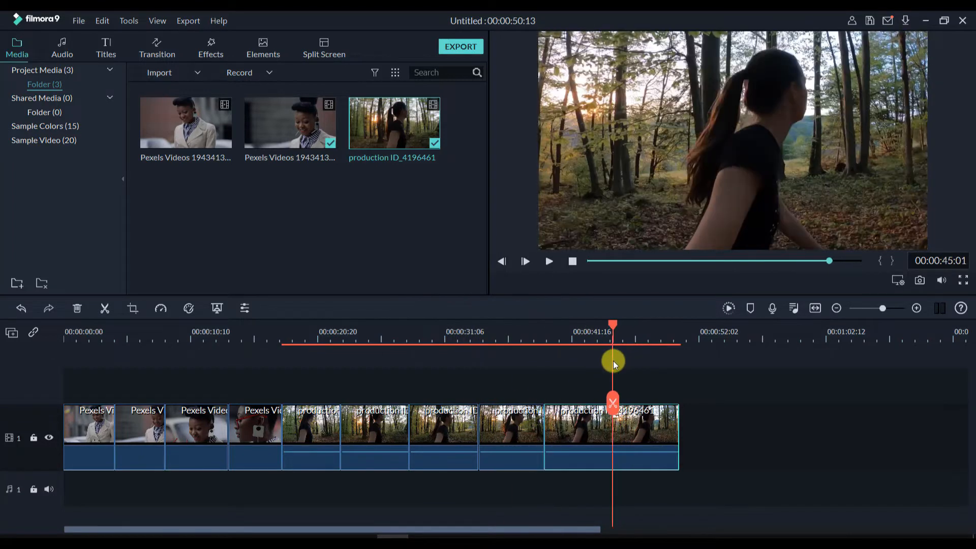
click(614, 403)
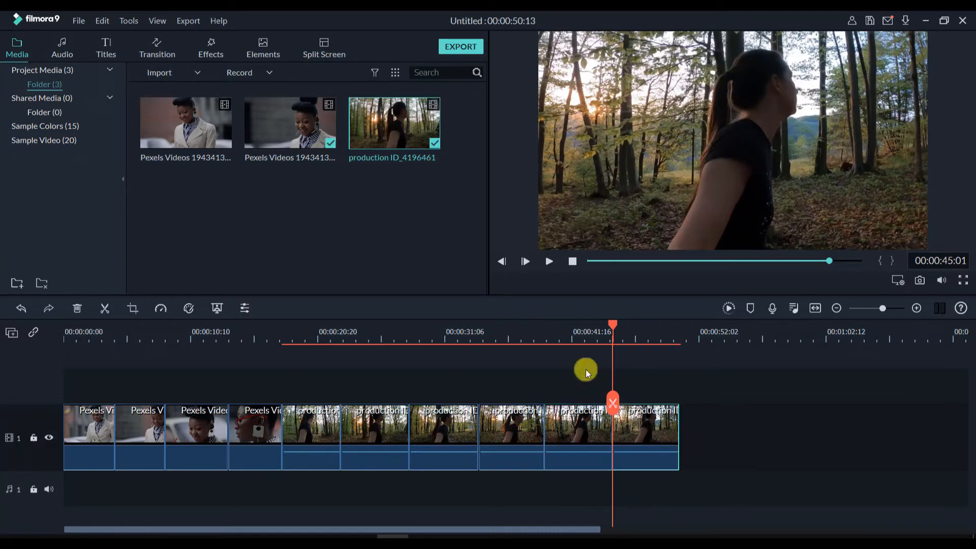
Delete the second piece of the Pexels clip from the timeline.
click(139, 446)
key(Delete)
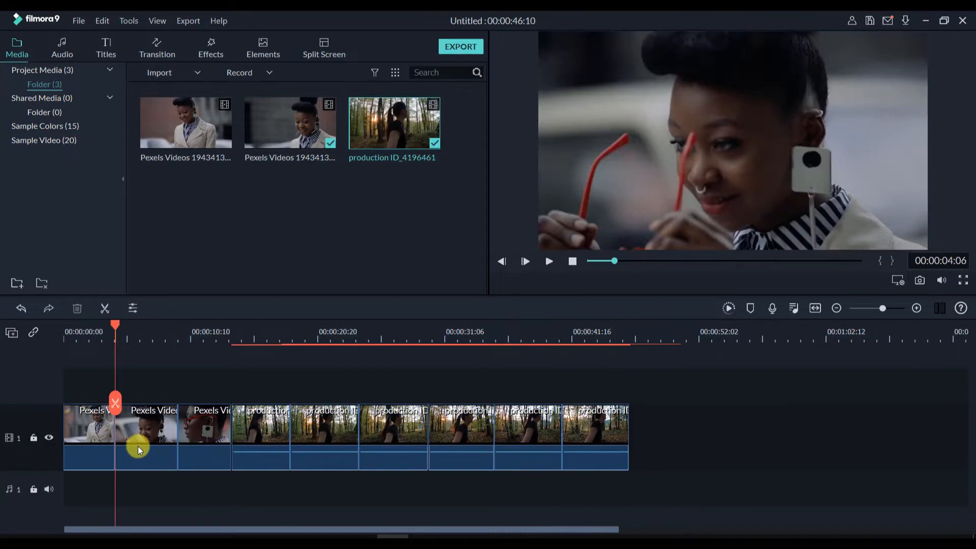
Delete the third remaining Pexels piece and the second, fourth and sixth production ID_4196461 pieces from the timeline.
click(213, 440)
key(Delete)
click(261, 434)
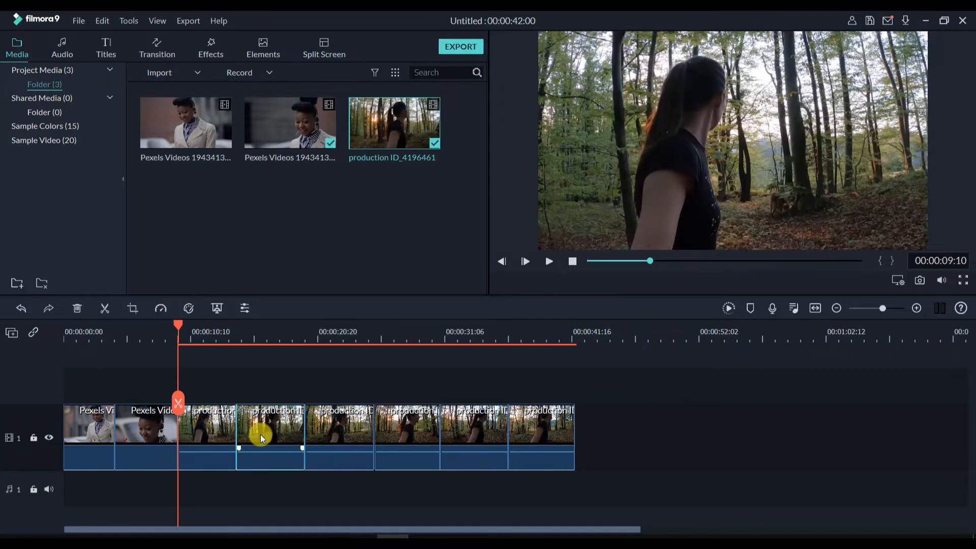
key(Delete)
click(332, 433)
key(Delete)
click(410, 434)
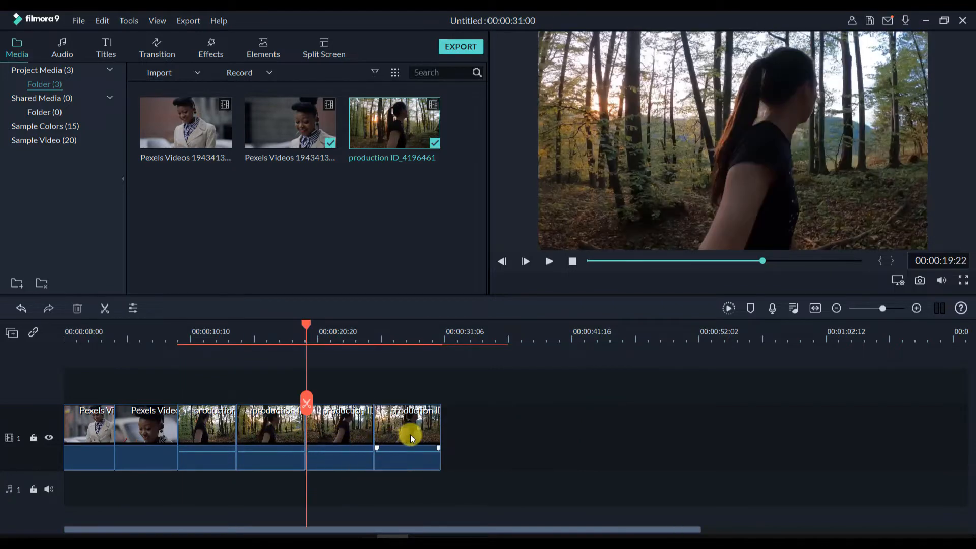
key(Delete)
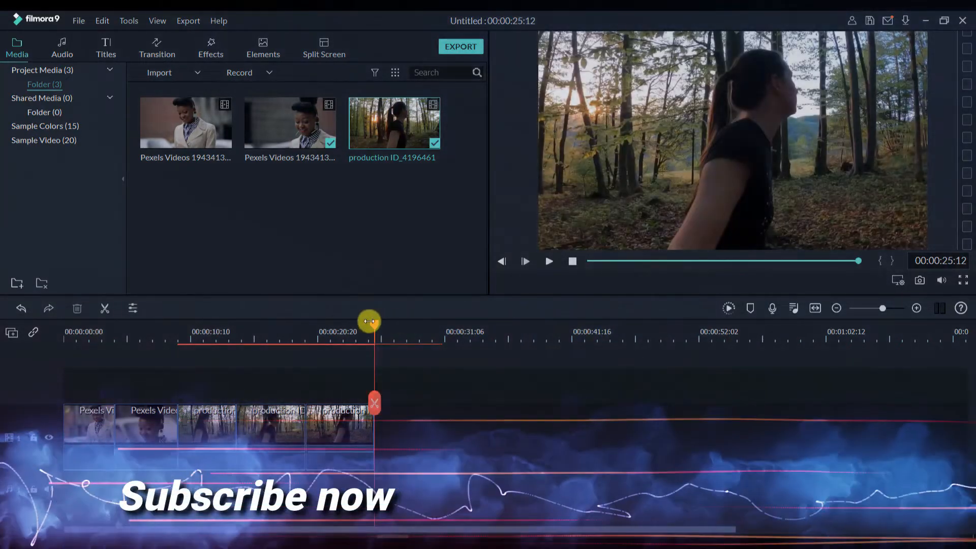
Play the timeline from the start and delete the last remaining production ID_4196461 piece.
drag(375, 322, 33, 434)
key(space)
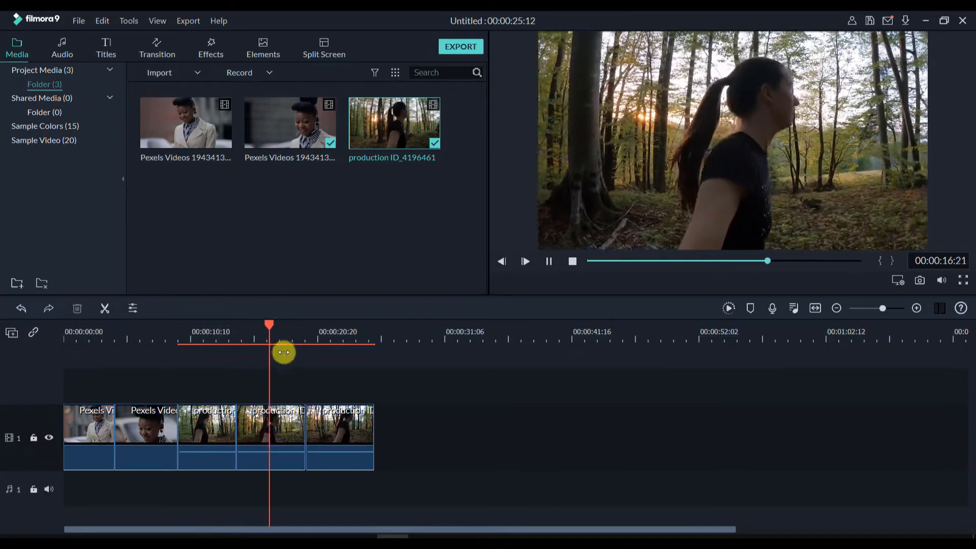
click(274, 325)
drag(273, 325, 332, 344)
click(349, 437)
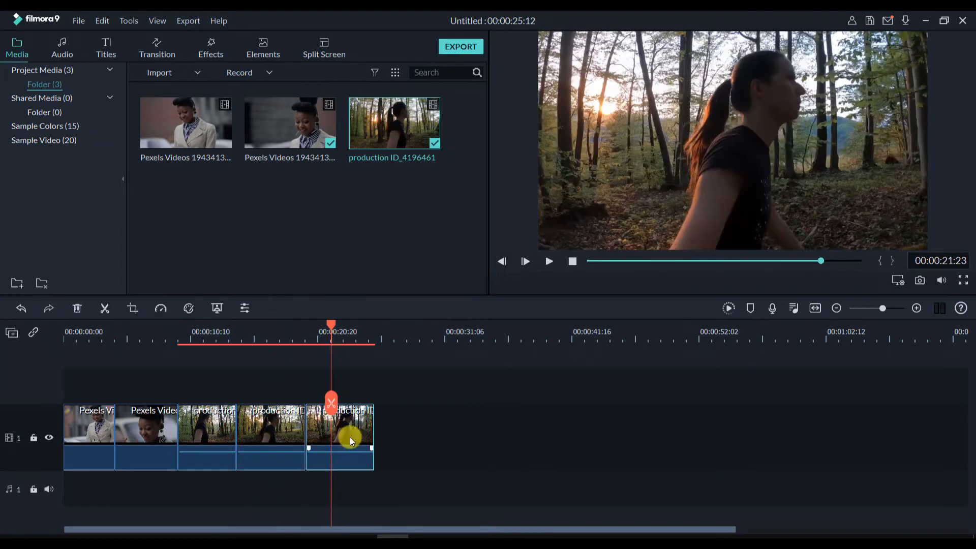
key(Delete)
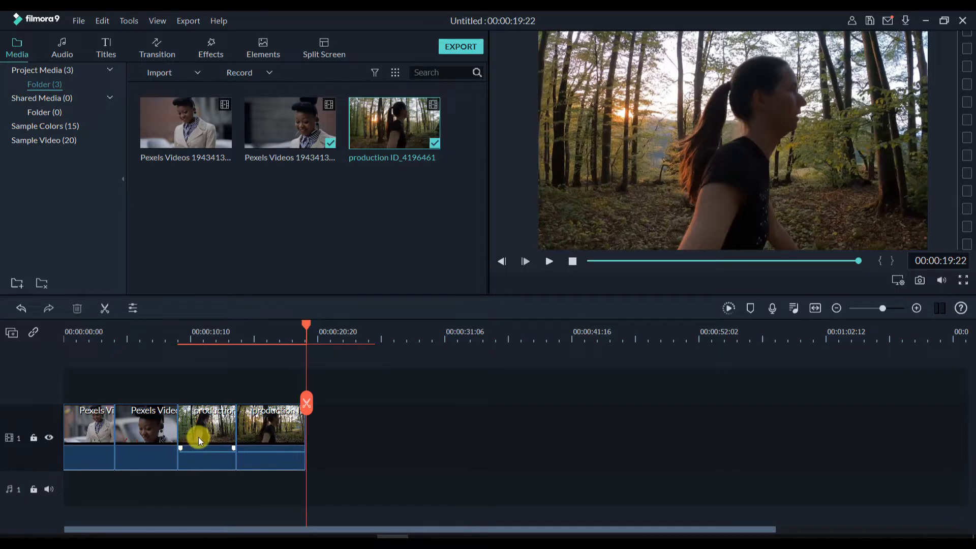
Arrange the four pieces alternately across two video tracks, with the Pexels pieces on track 2 and the production ID_4196461 pieces on track 1.
drag(198, 437, 211, 417)
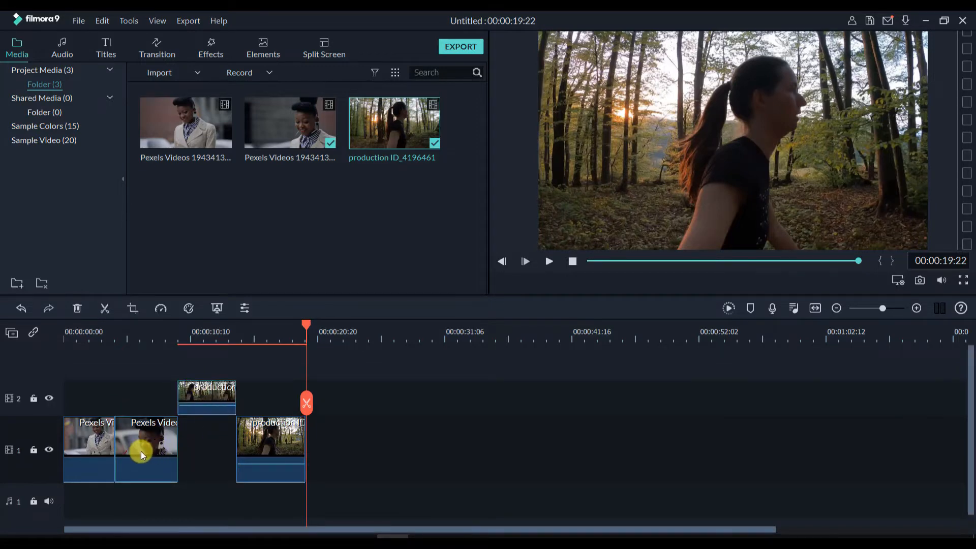
drag(138, 451, 148, 399)
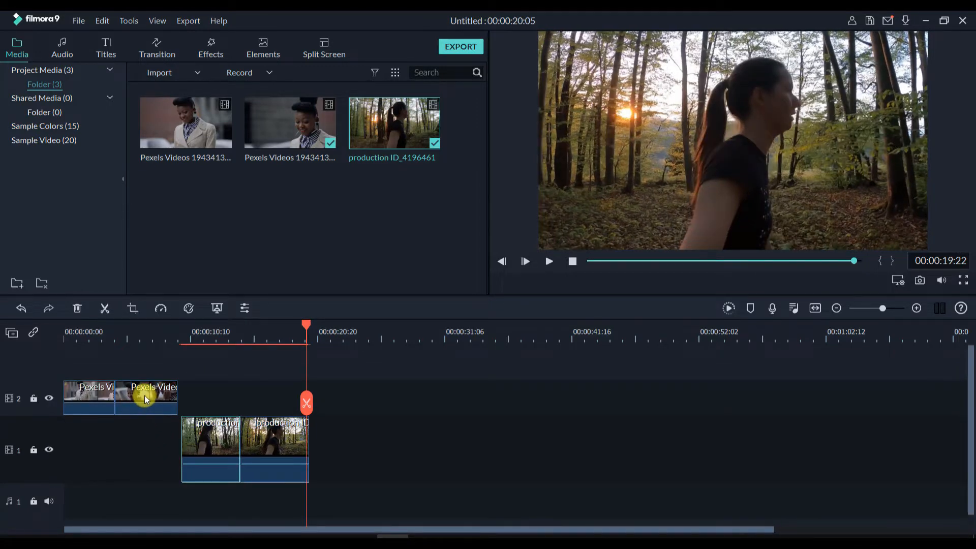
drag(196, 464, 128, 460)
drag(230, 447, 163, 454)
drag(161, 401, 217, 400)
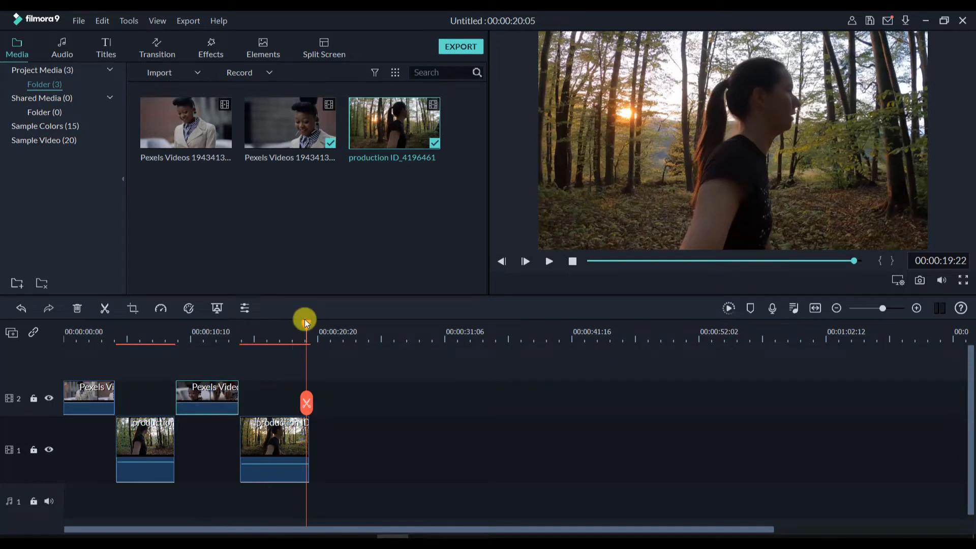
Preview the alternating two-track arrangement by playing and scrubbing through its first three clips.
drag(306, 322, 115, 369)
key(space)
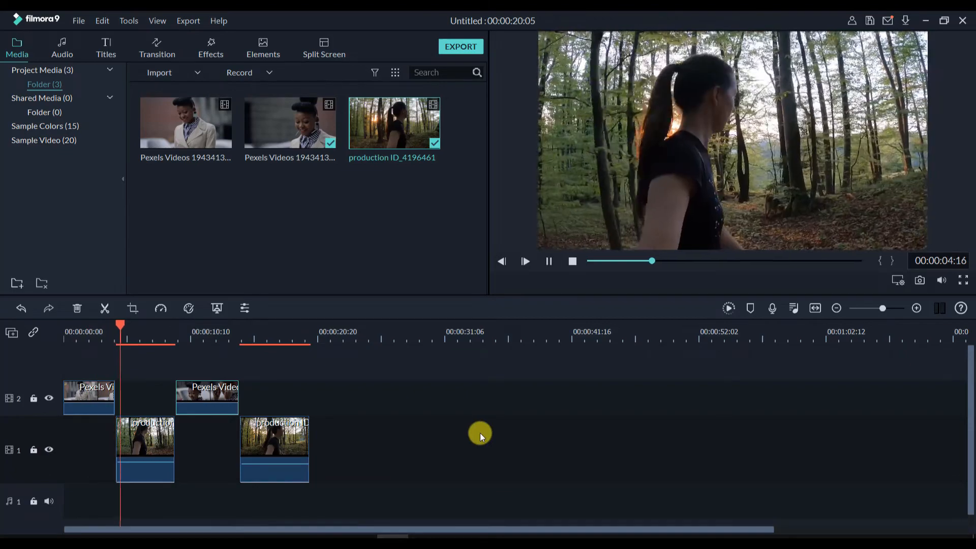
drag(138, 326, 172, 332)
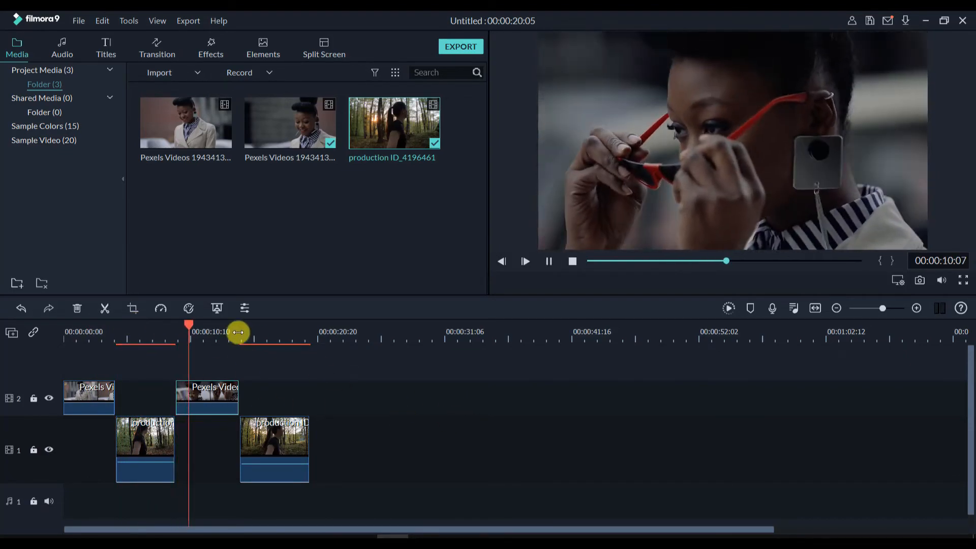
drag(191, 326, 196, 355)
click(349, 412)
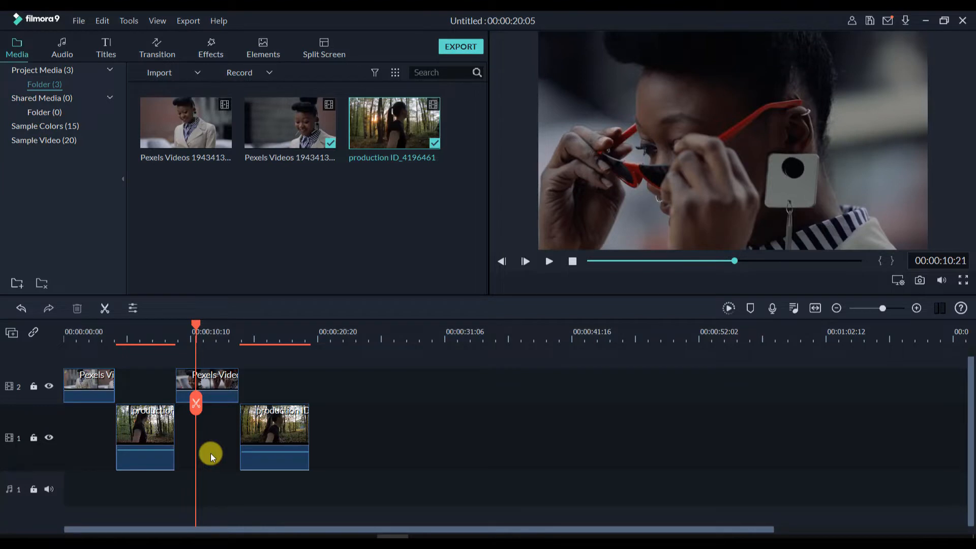
scroll(211, 453, up, 1)
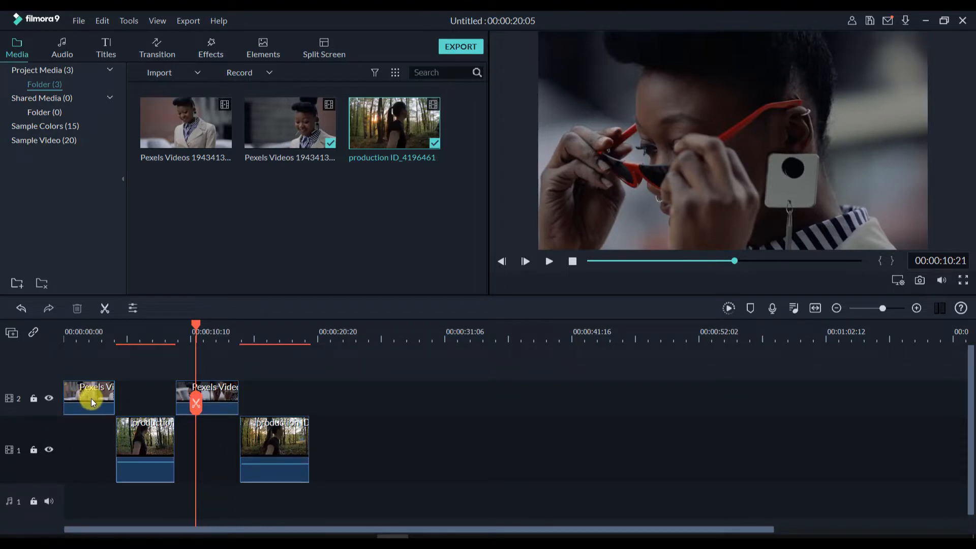
scroll(179, 414, down, 1)
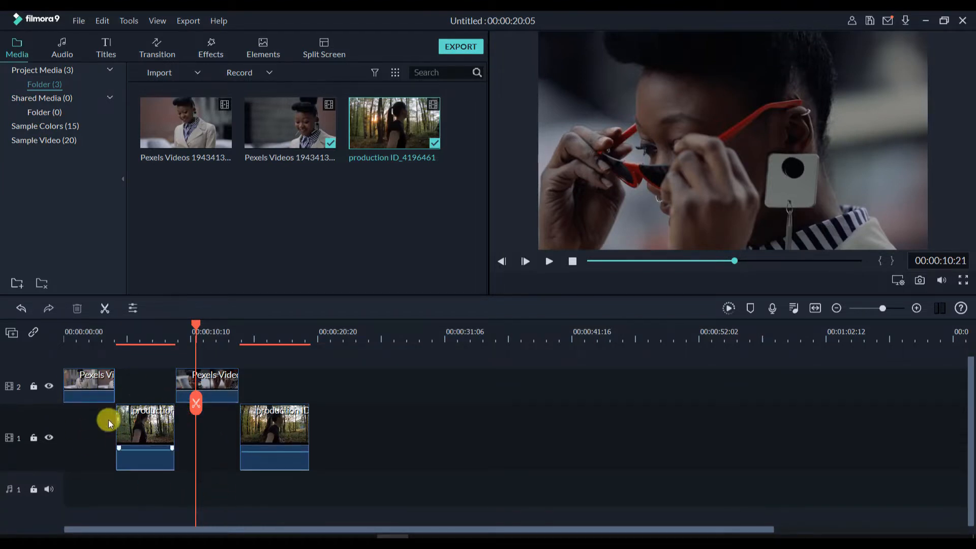
Detach the audio from the last production ID_4196461 piece and delete the detached audio clip.
click(253, 433)
right_click(253, 432)
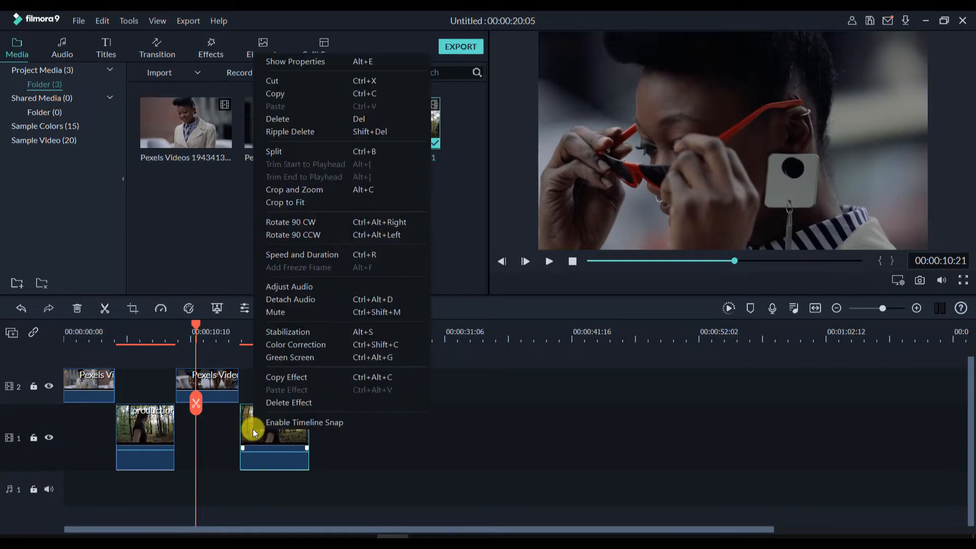
click(301, 298)
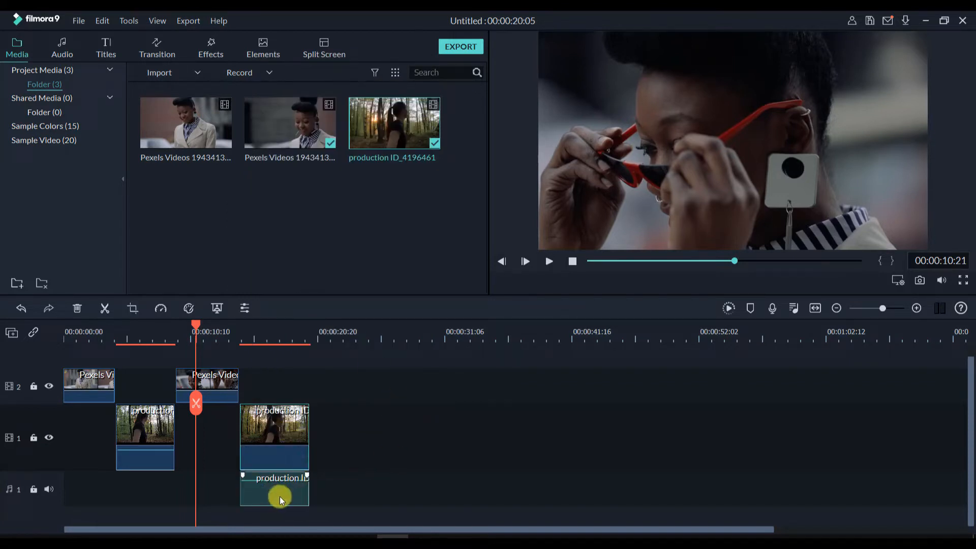
click(262, 490)
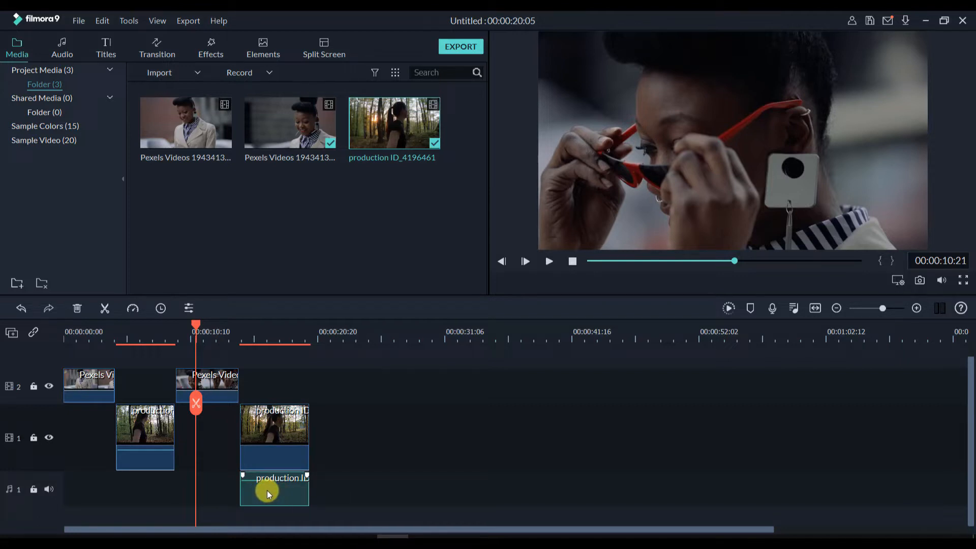
key(Delete)
key(Down)
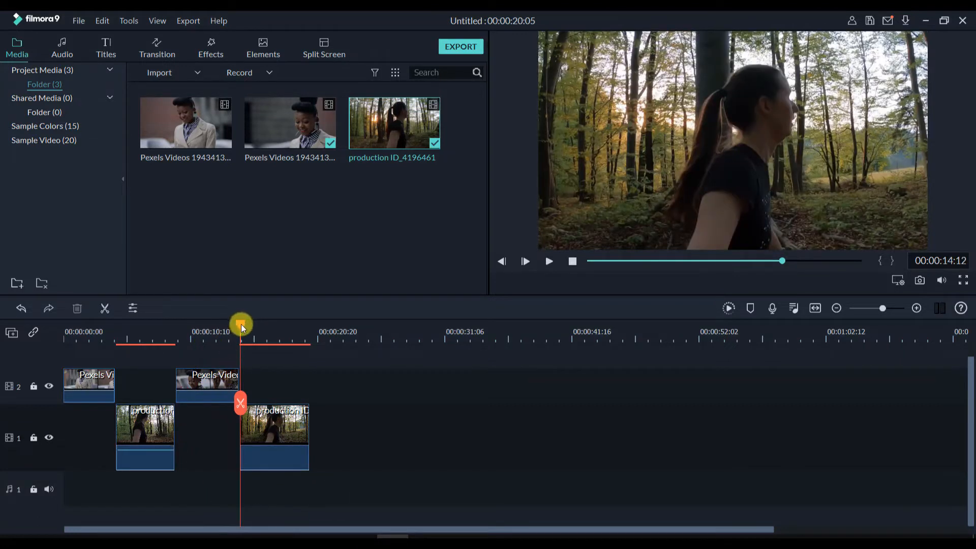
drag(241, 324, 91, 379)
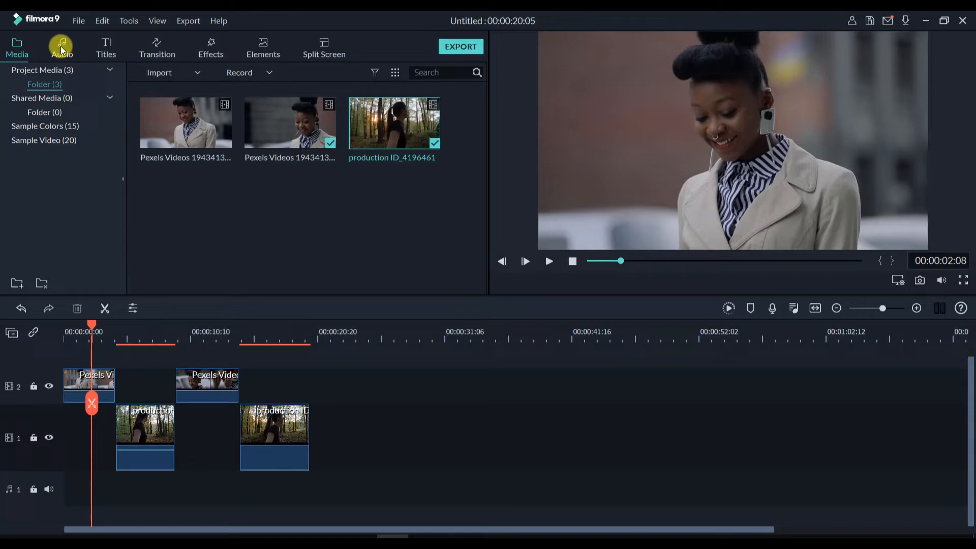
Browse the audio library and add the 12_Hours_in_Addis track from My Music at the start of audio track 1.
click(62, 47)
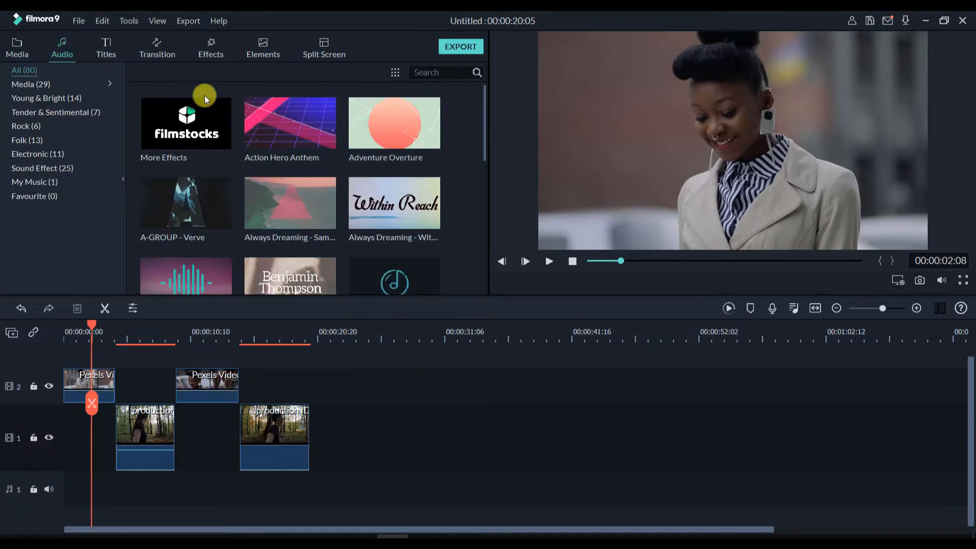
scroll(375, 188, down, 15)
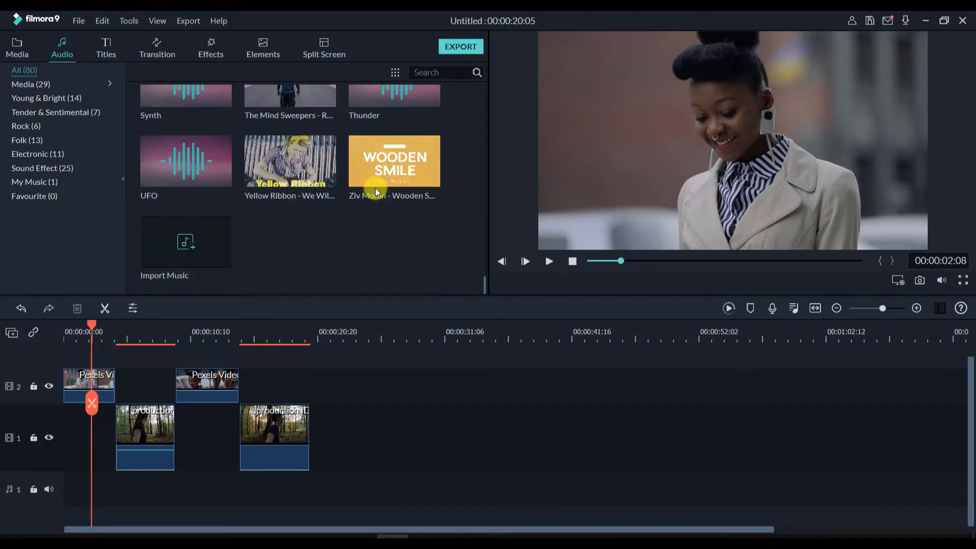
scroll(376, 187, up, 15)
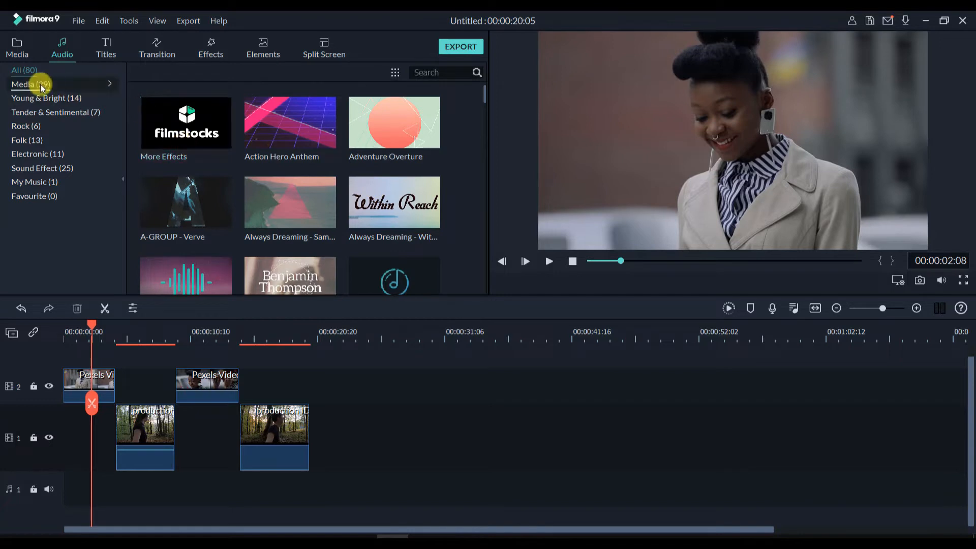
scroll(260, 261, down, 15)
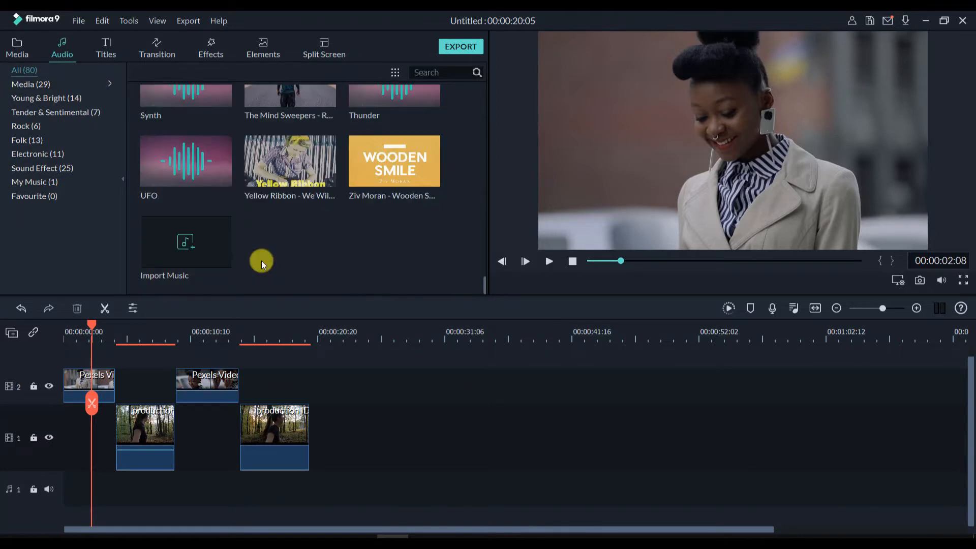
click(204, 256)
click(184, 128)
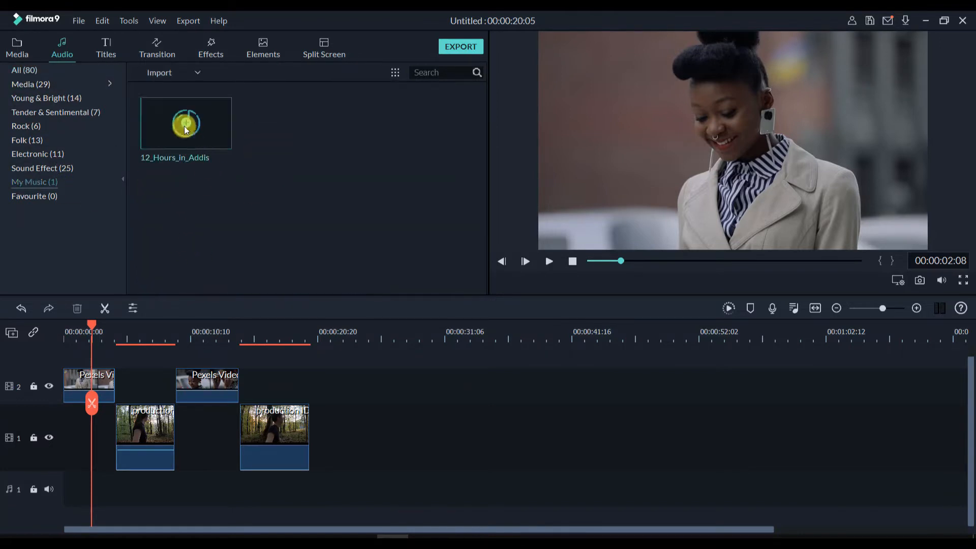
drag(205, 116, 46, 495)
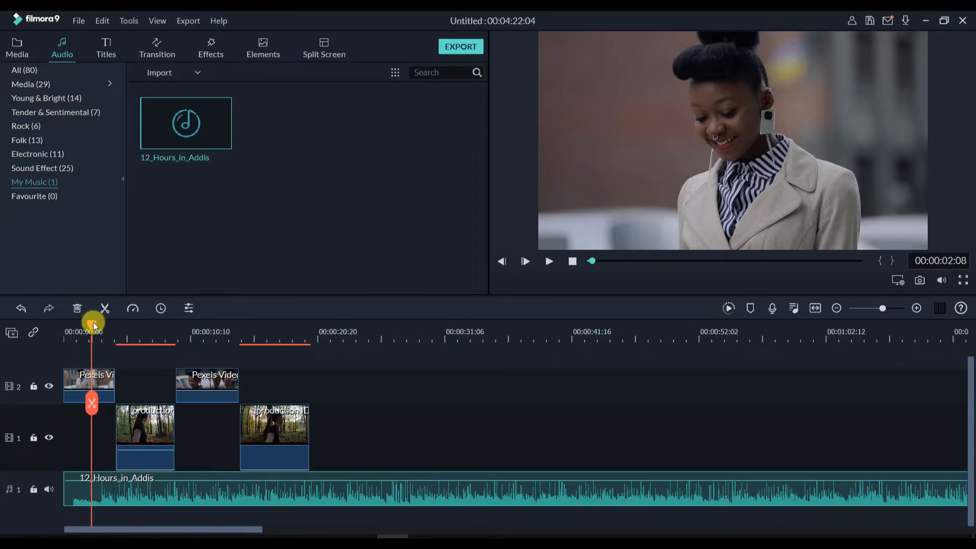
Split the 12_Hours_in_Addis music at 00:00:20:07, at the end of the video, and delete the remainder.
drag(92, 326, 312, 379)
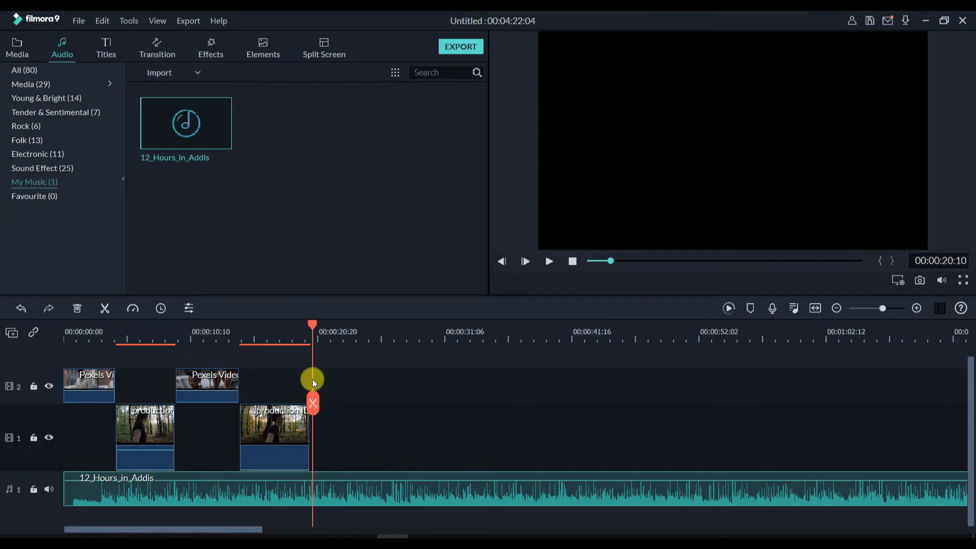
click(311, 404)
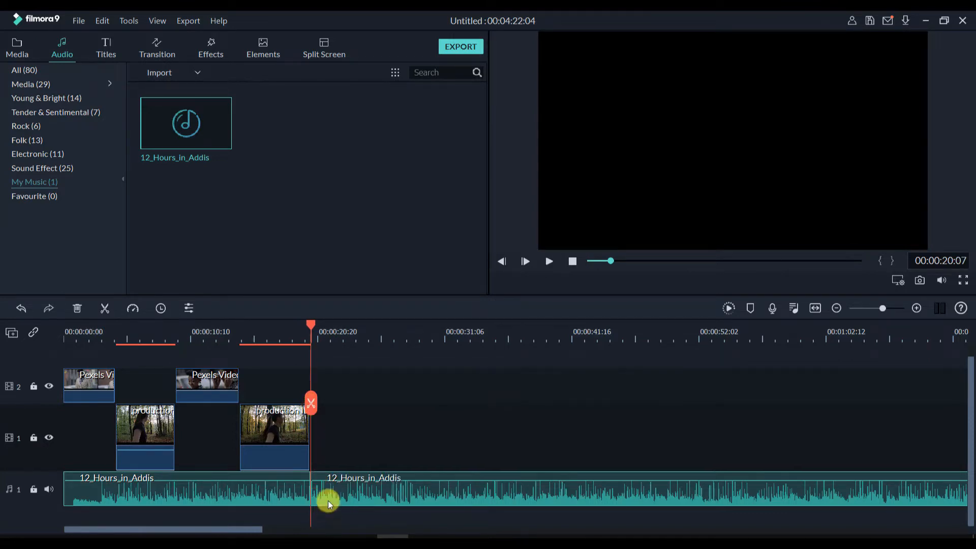
key(Delete)
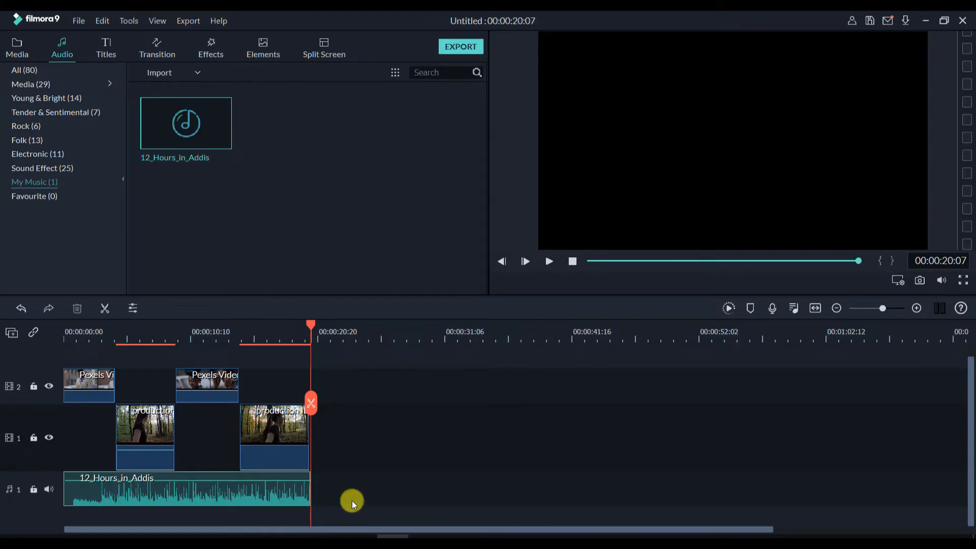
Set the 12_Hours_in_Addis music's fade in to 0.38 s and fade out to 0.62 s, and apply the audio settings.
drag(310, 326, 143, 374)
click(224, 495)
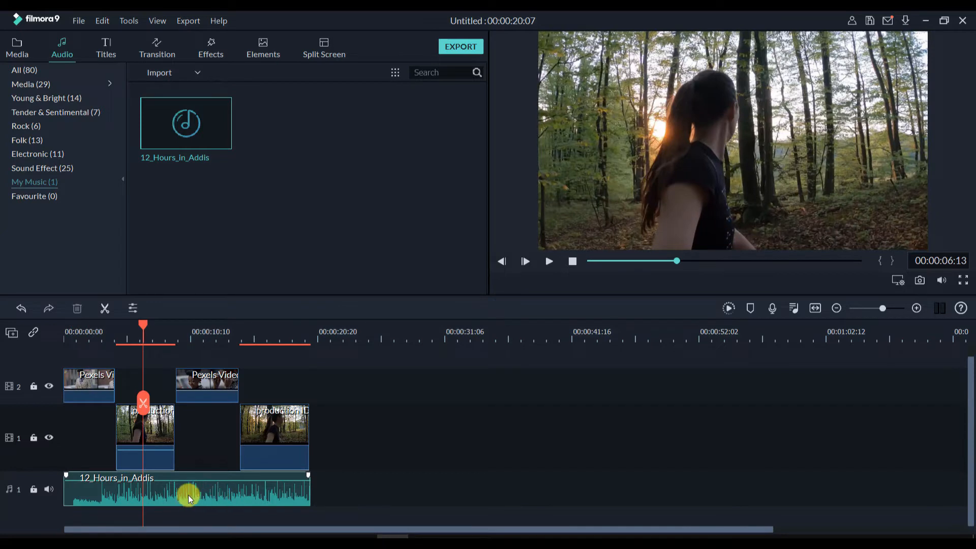
double_click(198, 494)
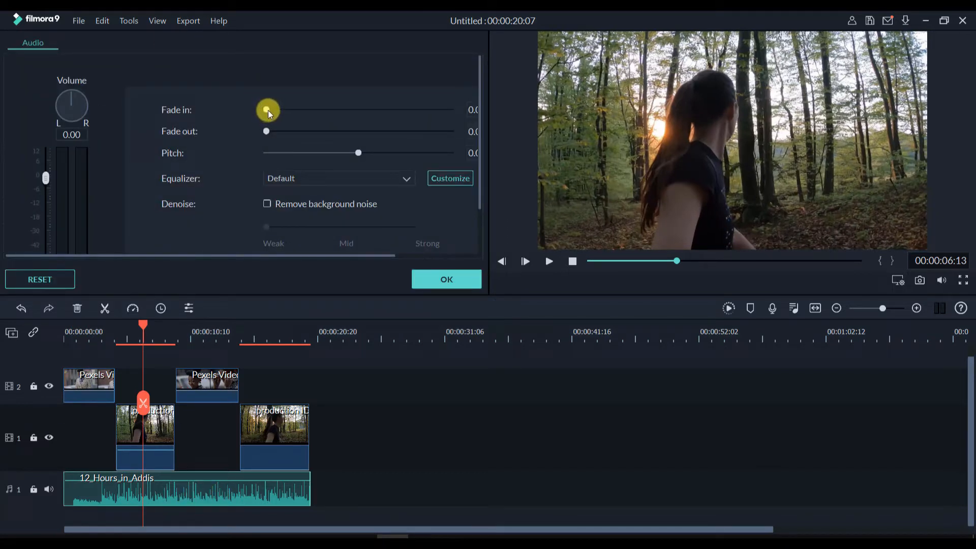
drag(268, 111, 270, 108)
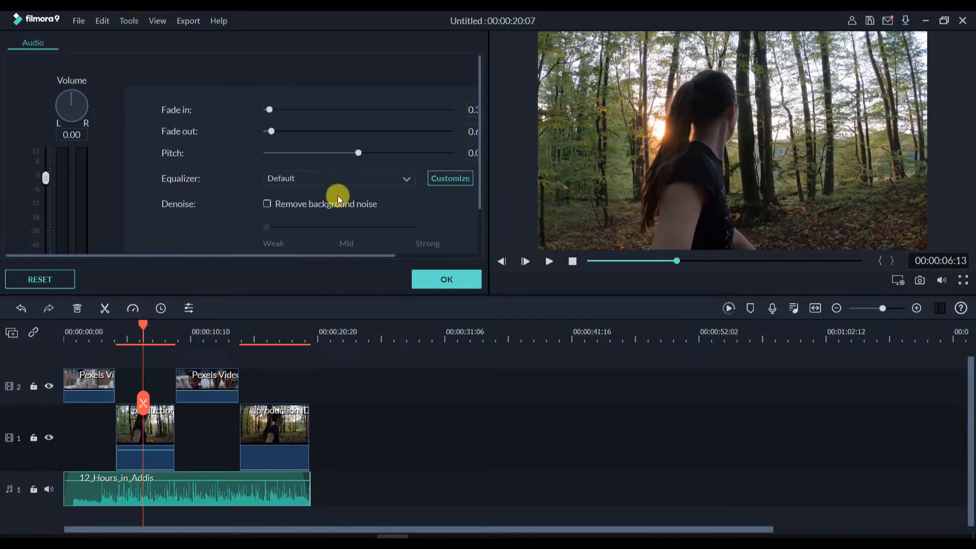
scroll(292, 211, down, 1)
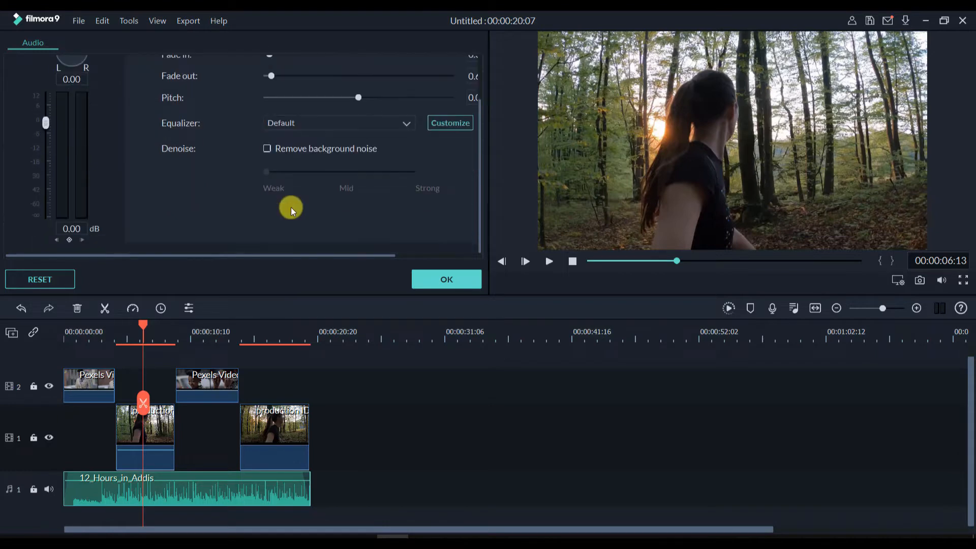
scroll(309, 248, up, 1)
drag(309, 260, 410, 253)
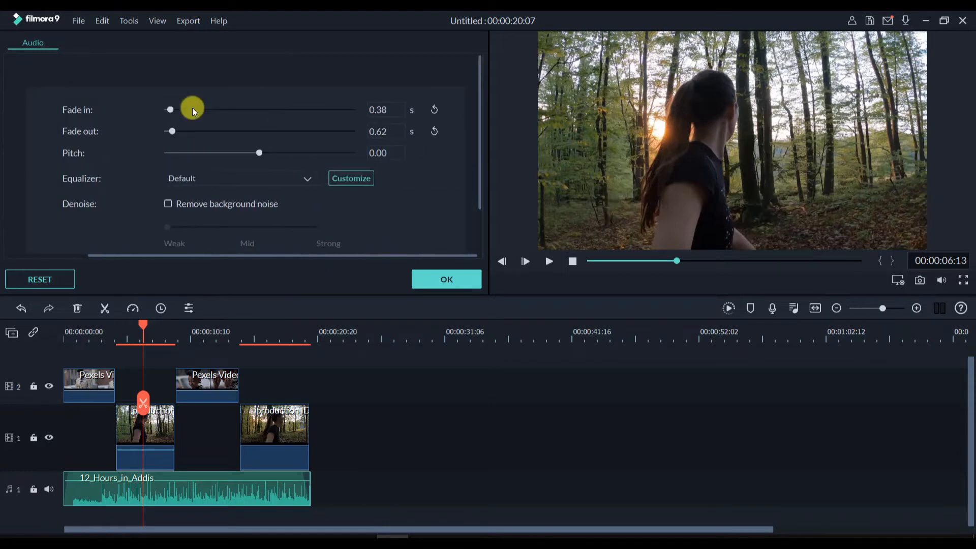
click(435, 280)
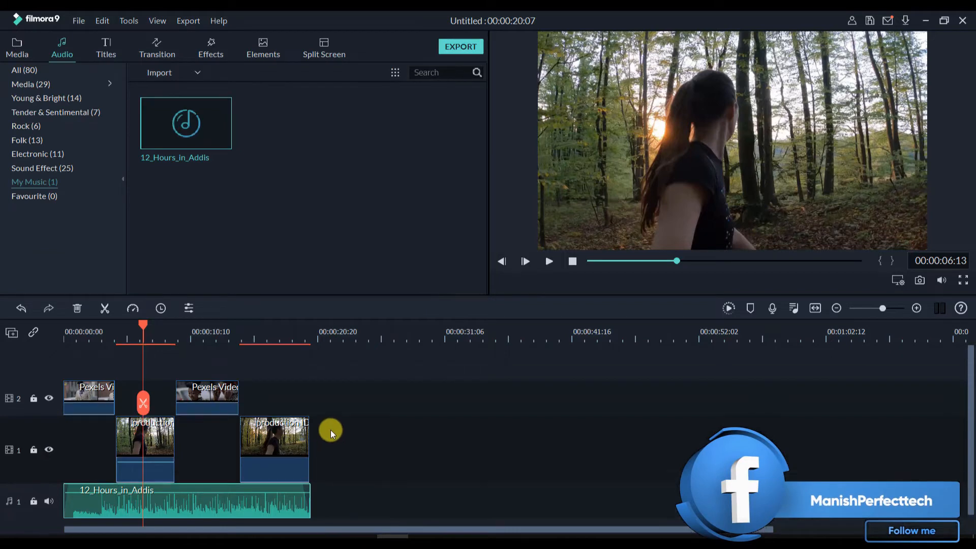
scroll(232, 465, down, 1)
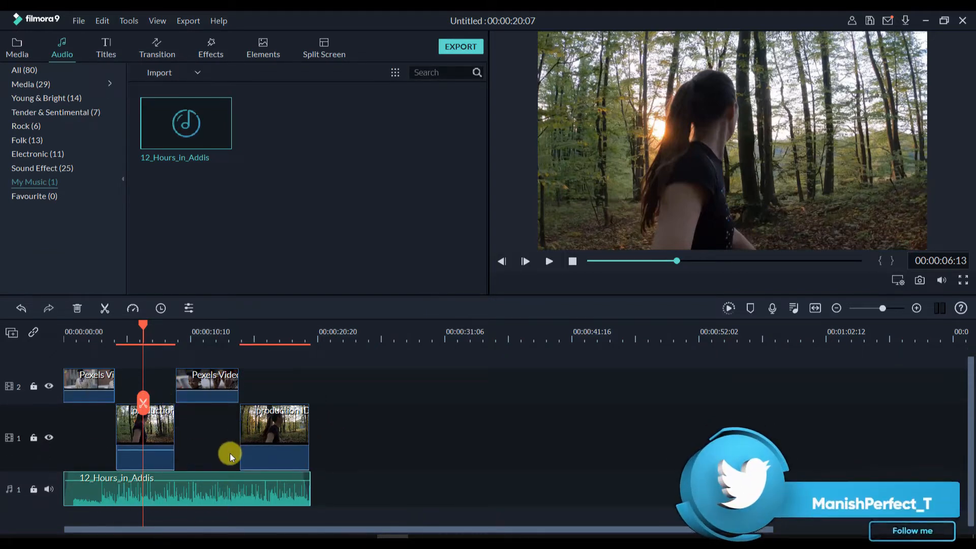
Play the sequence from the start to preview the clips with the music, and return the playhead to the beginning.
scroll(230, 454, up, 1)
drag(188, 340, 45, 351)
key(space)
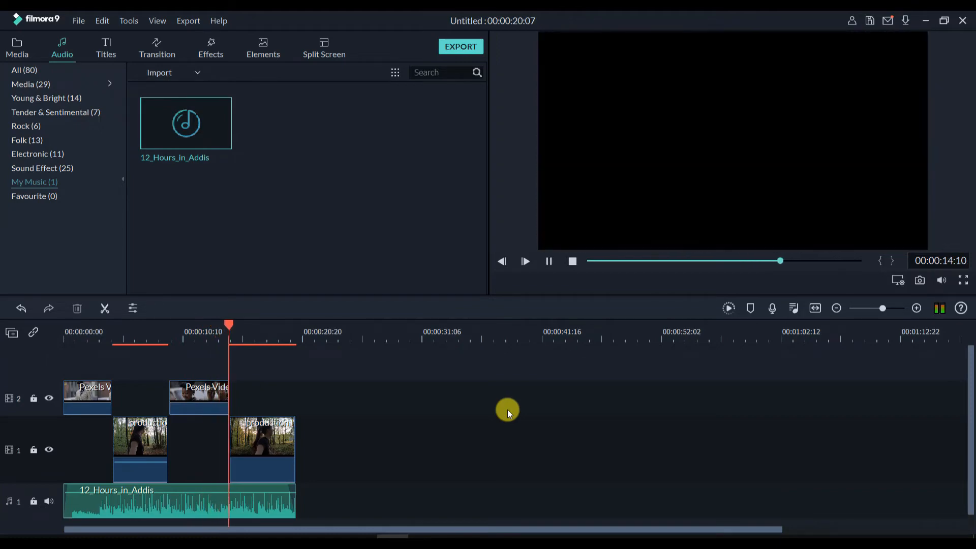
key(space)
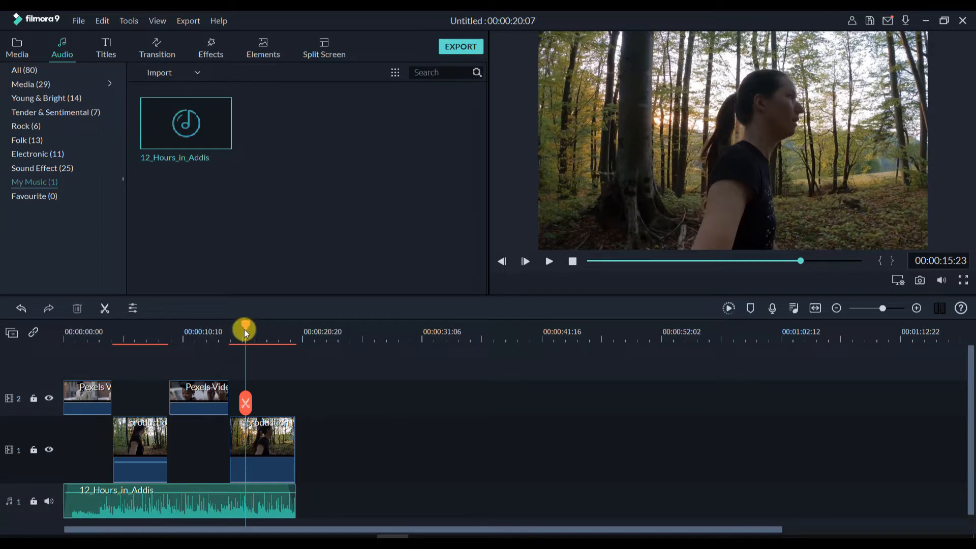
drag(244, 328, 66, 389)
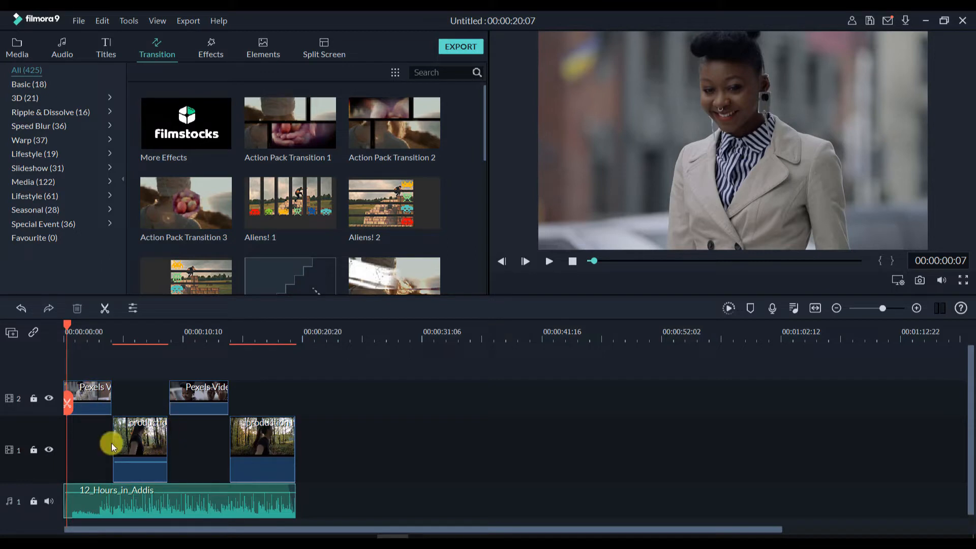
Move both Pexels Videos clips from video track 2 down into the gaps between the production clips on video track 1.
drag(87, 389, 86, 451)
click(217, 388)
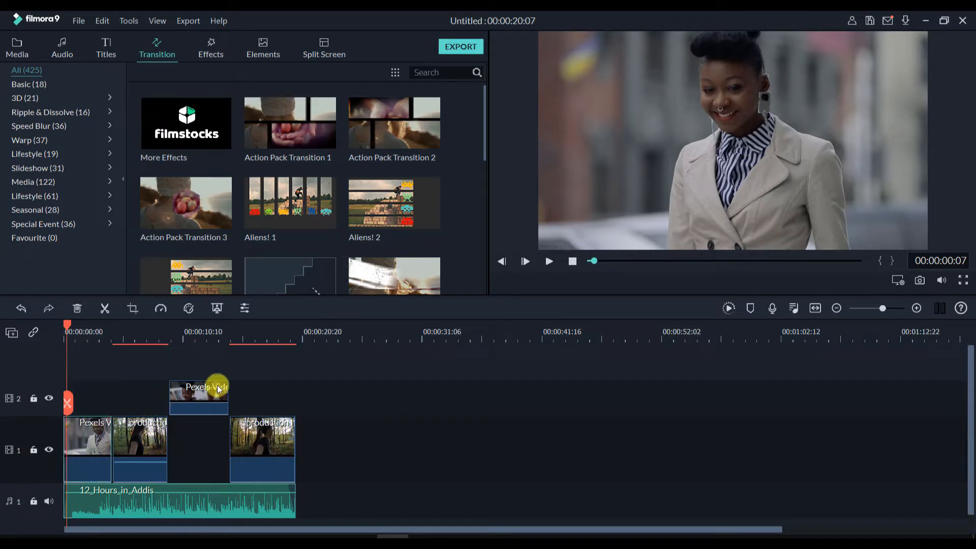
drag(205, 396, 182, 450)
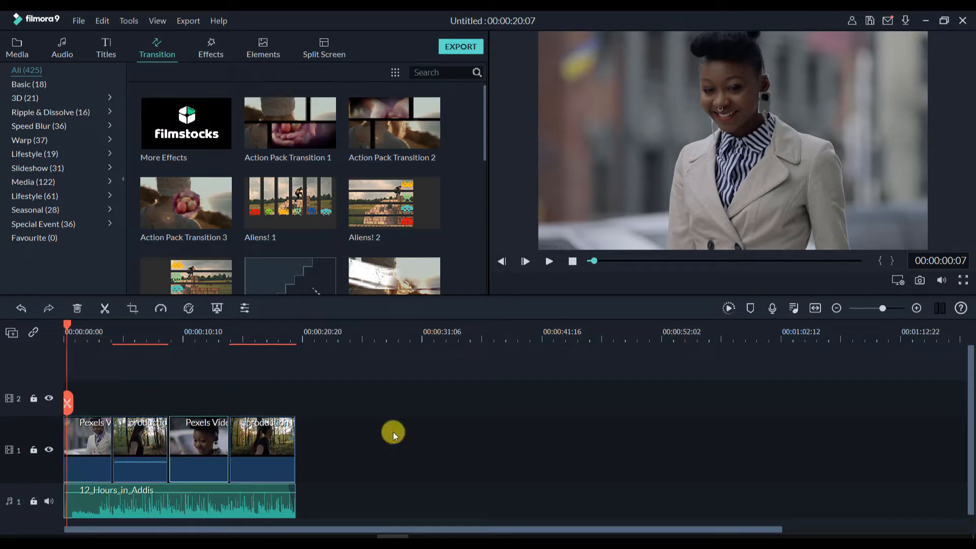
click(425, 451)
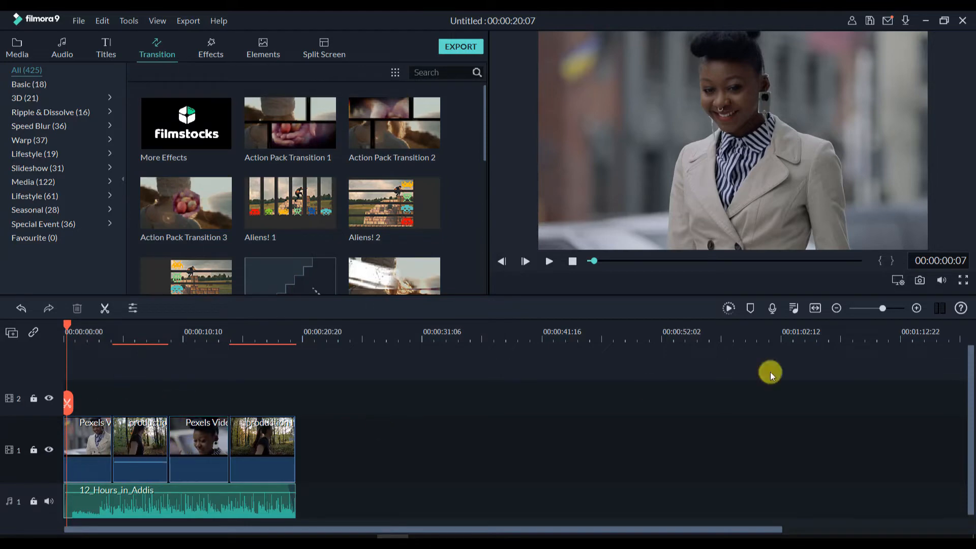
click(916, 308)
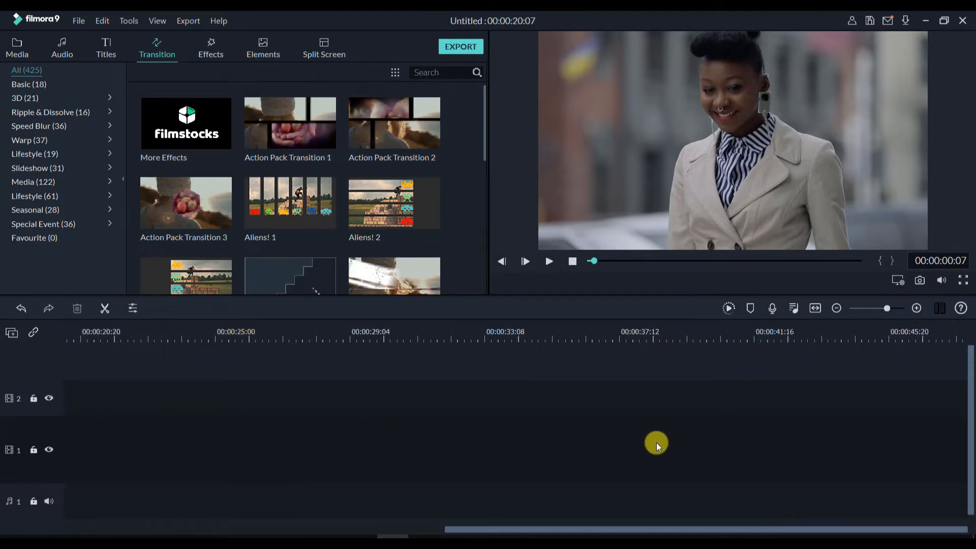
drag(559, 533, 142, 529)
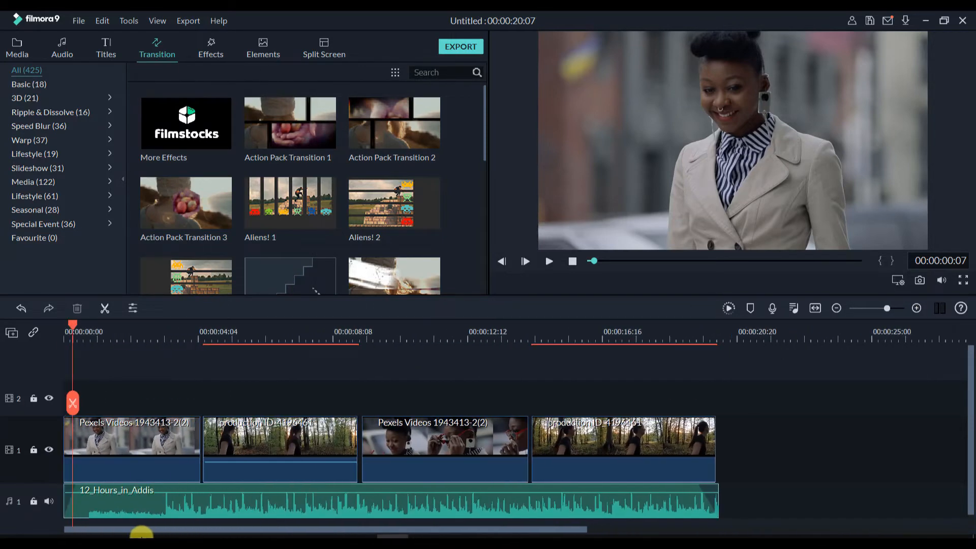
click(200, 453)
right_click(200, 453)
click(204, 454)
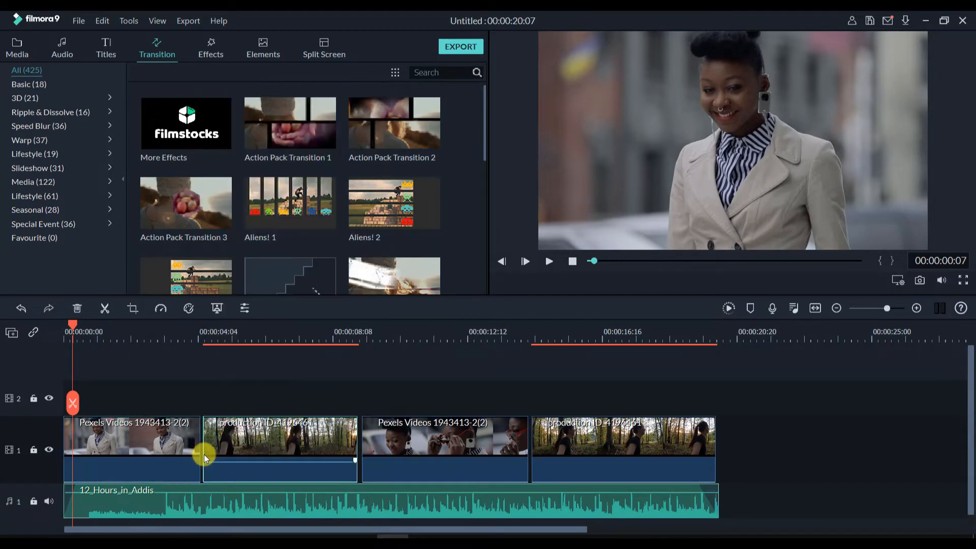
right_click(202, 455)
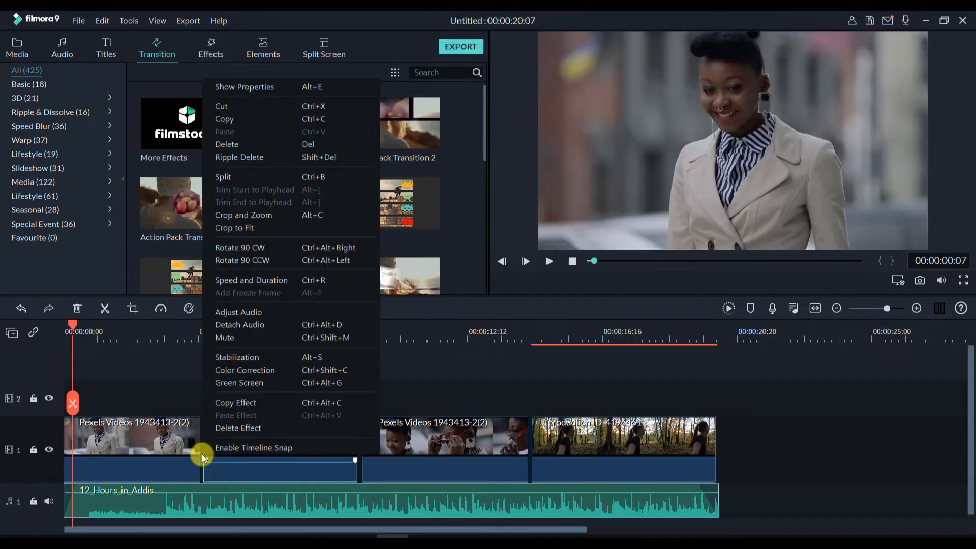
Ripple-delete the gaps before and after the second Pexels Videos clip on video track 1.
click(361, 469)
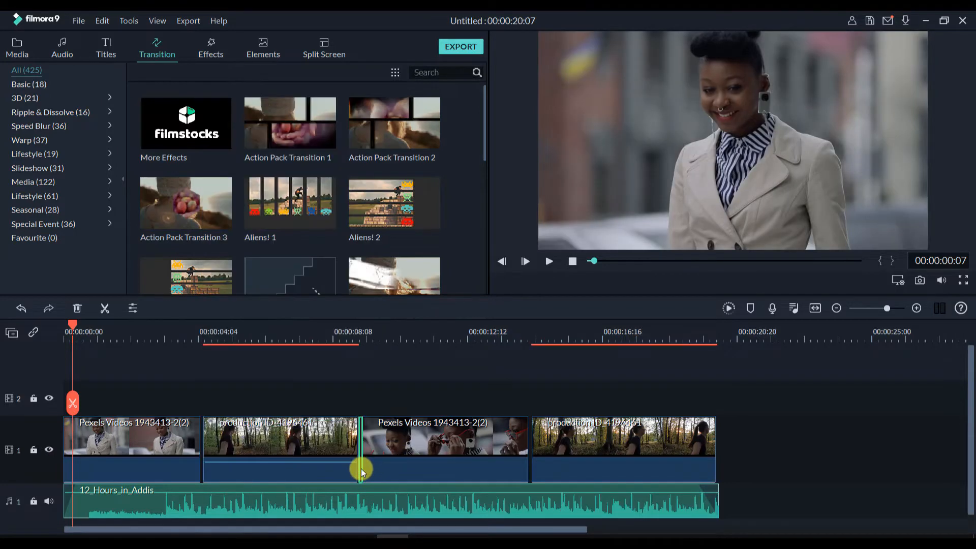
right_click(361, 466)
click(381, 474)
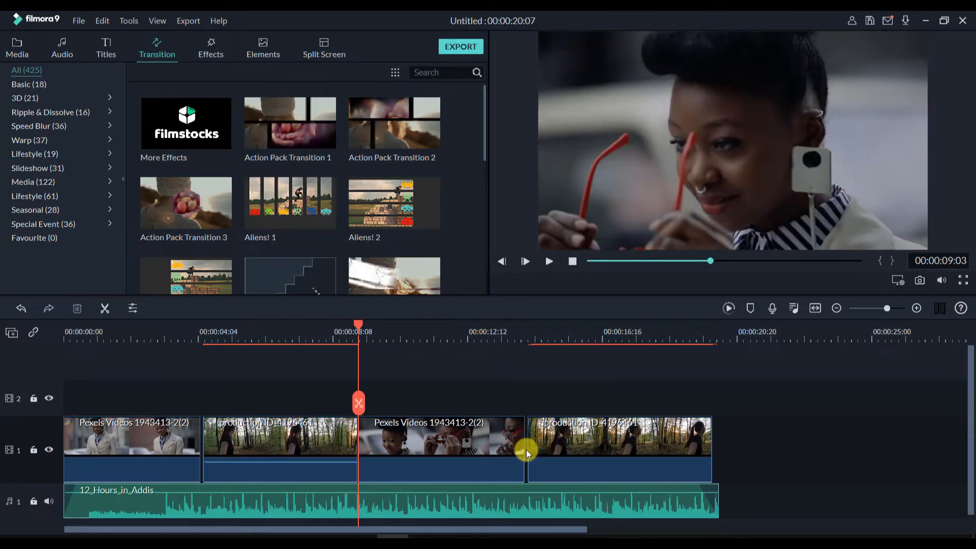
click(526, 450)
right_click(527, 451)
click(544, 458)
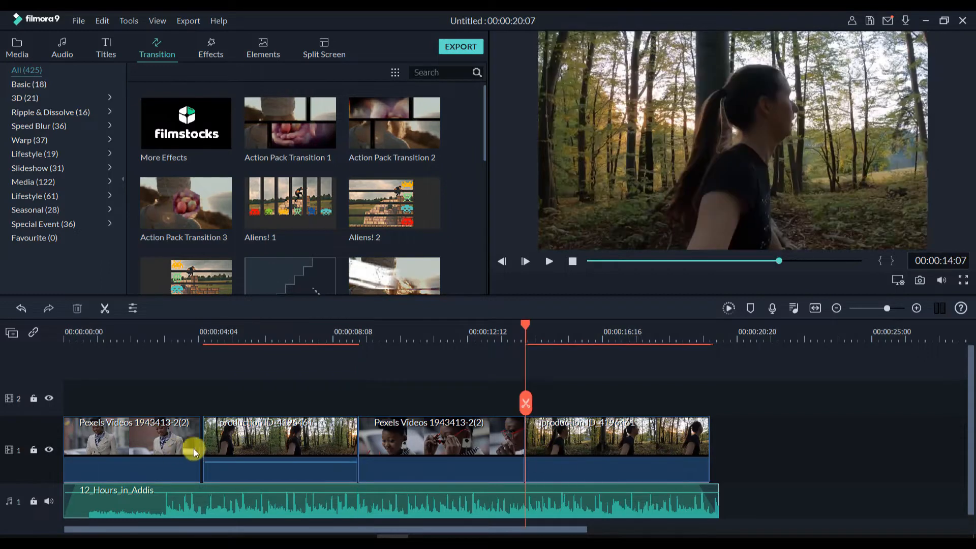
click(203, 450)
right_click(203, 450)
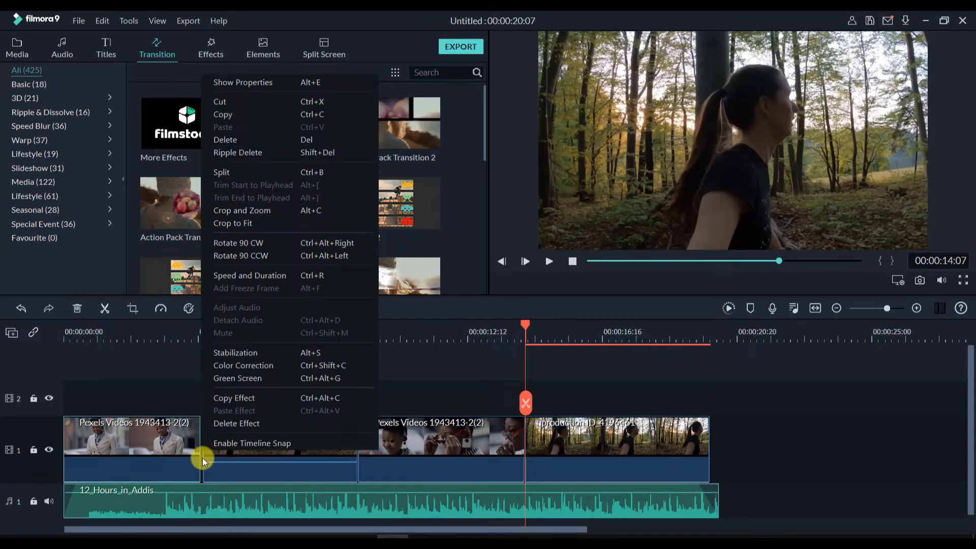
click(202, 457)
Ripple-delete the small gap between the first Pexels Videos clip and the first production ID_4196461 clip.
click(916, 308)
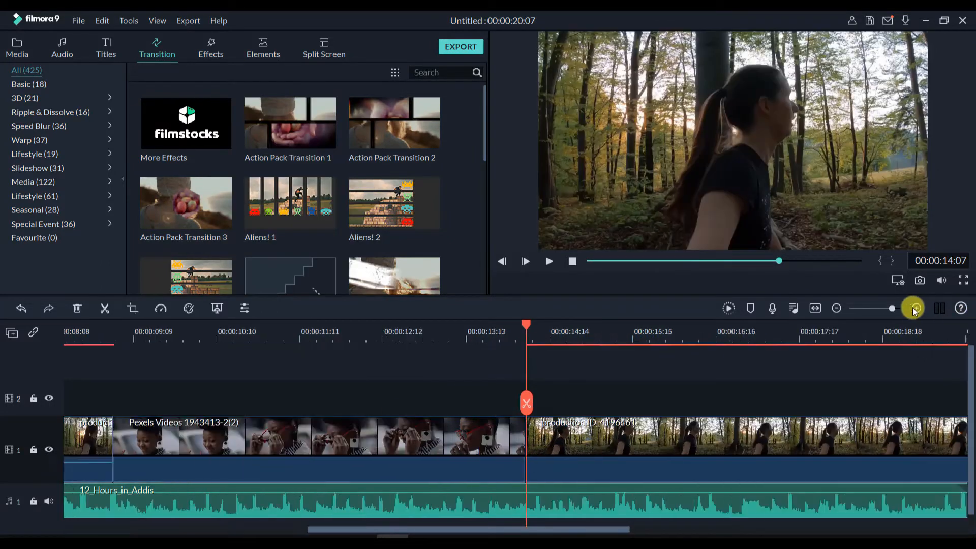
drag(394, 529, 207, 529)
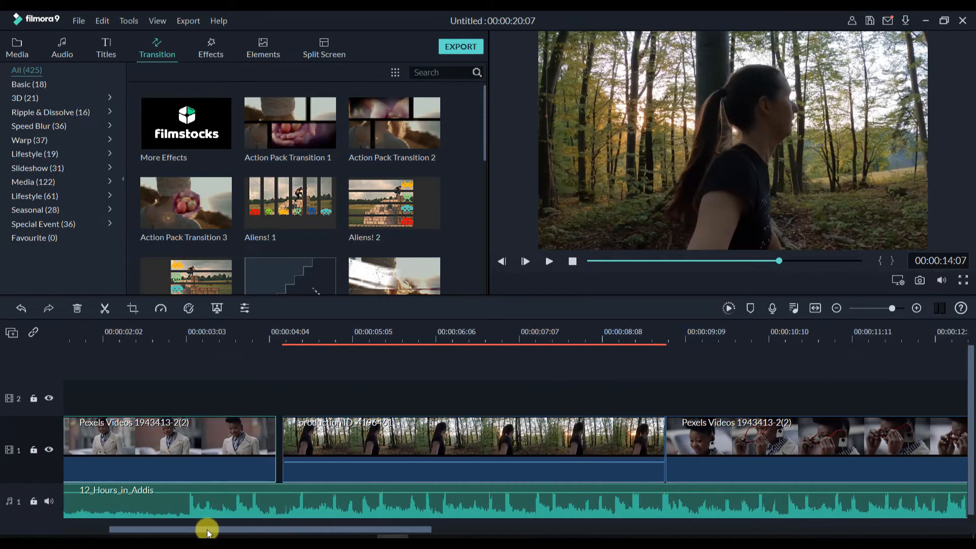
click(279, 472)
right_click(280, 472)
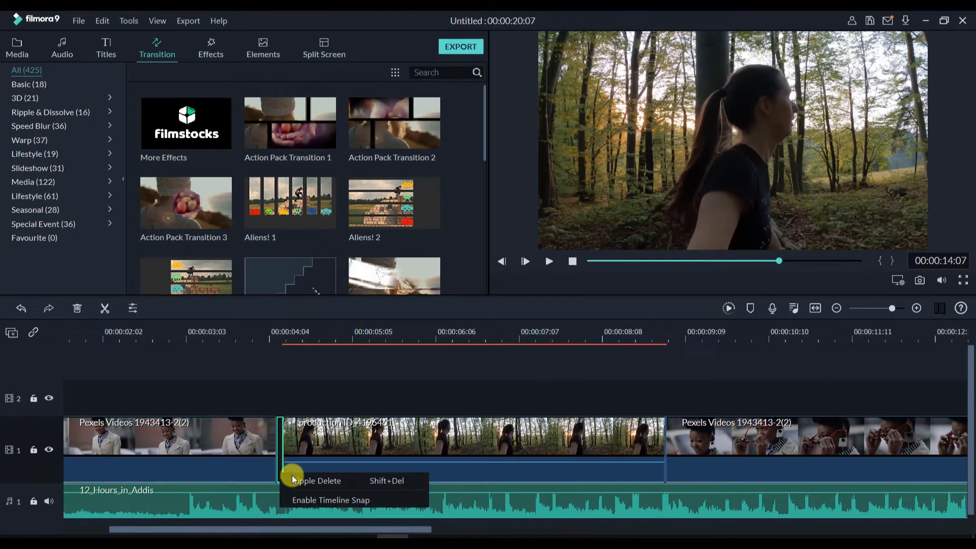
click(295, 480)
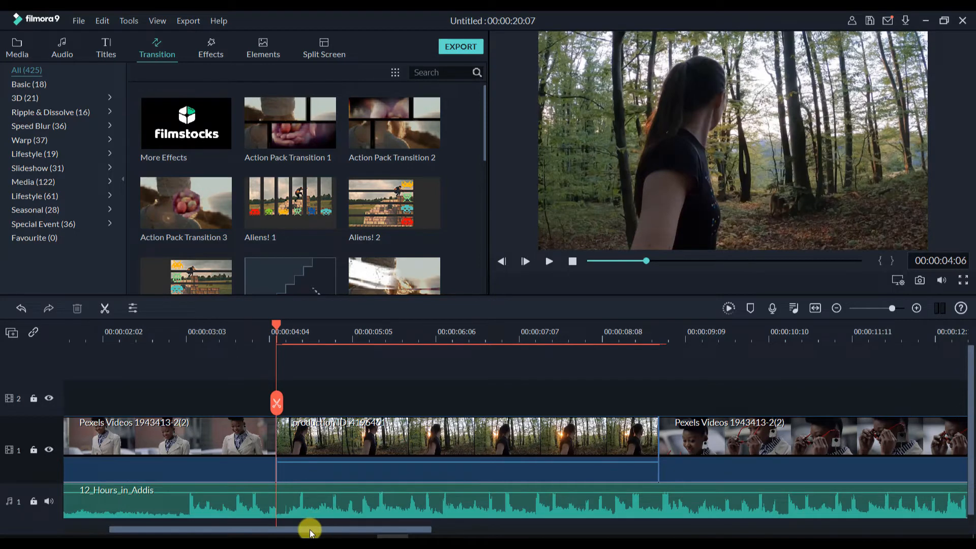
drag(310, 529, 191, 529)
click(838, 308)
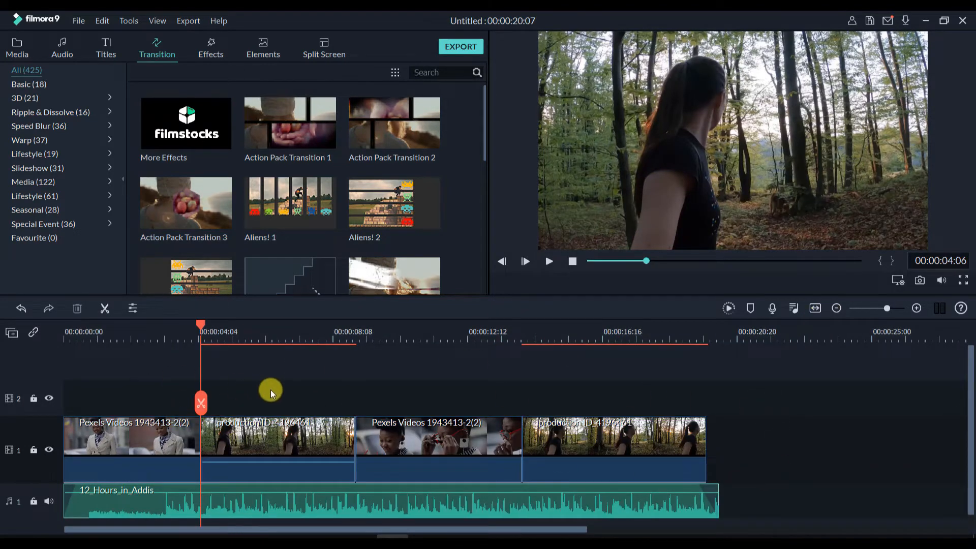
Place the playhead at 00:00:01:07 and browse the transition categories, including 3D, Speed Blur, Media and Special Event.
drag(202, 324, 105, 325)
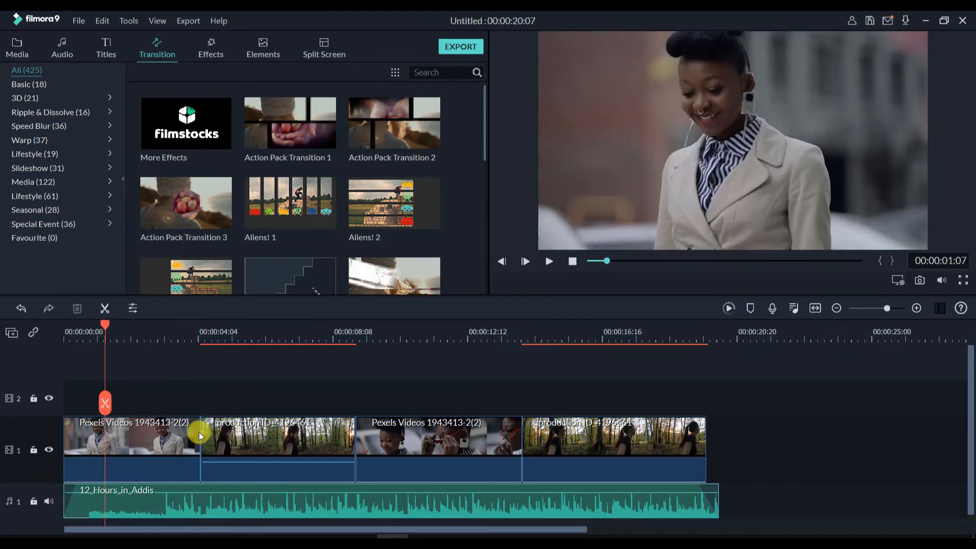
click(410, 234)
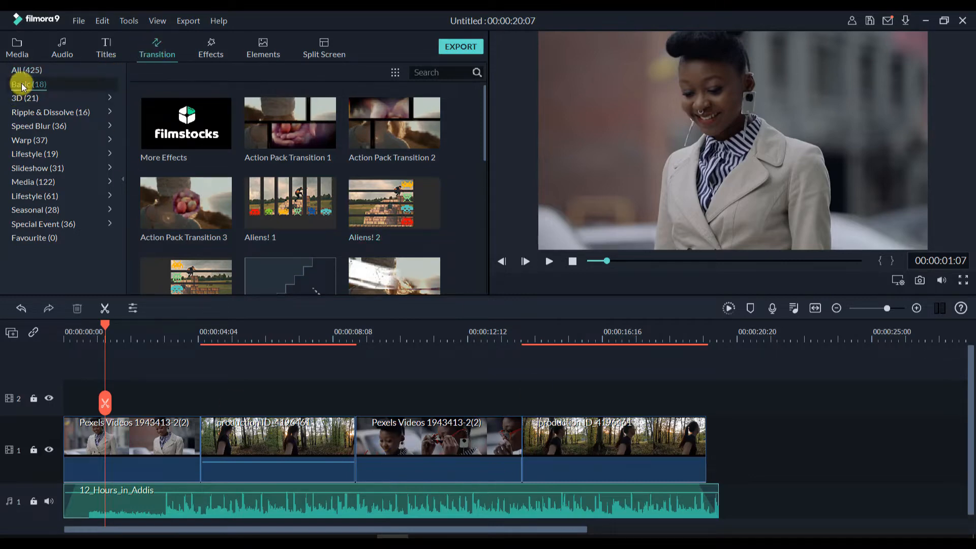
click(24, 98)
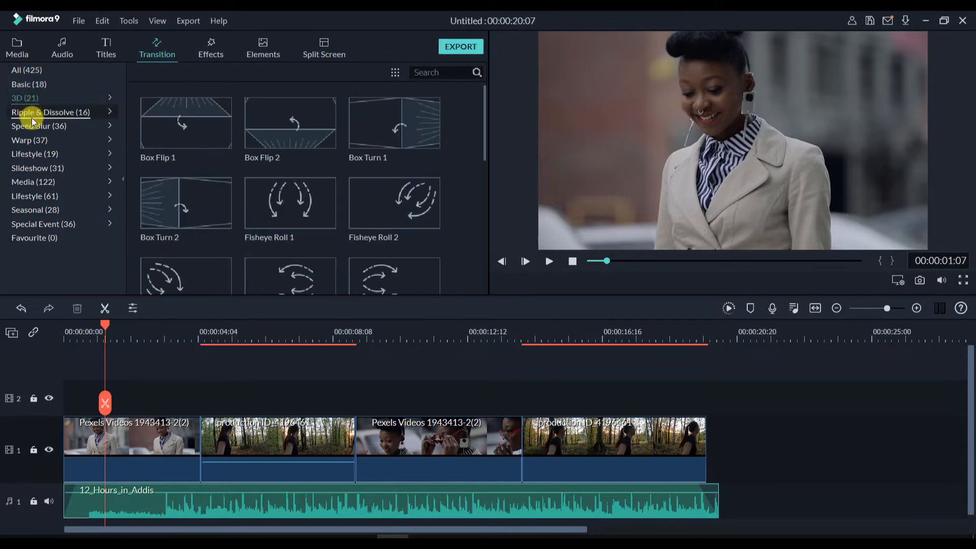
click(32, 116)
click(35, 127)
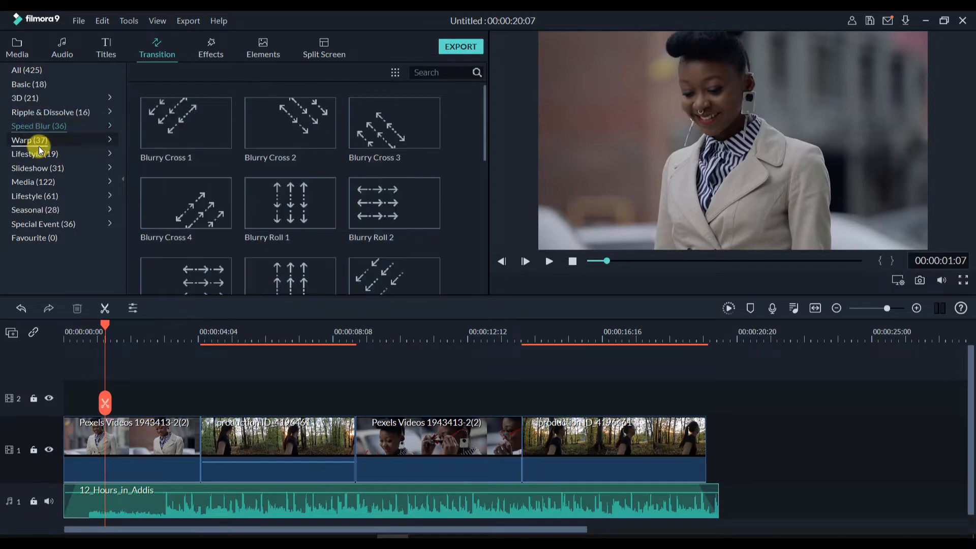
click(39, 142)
click(39, 183)
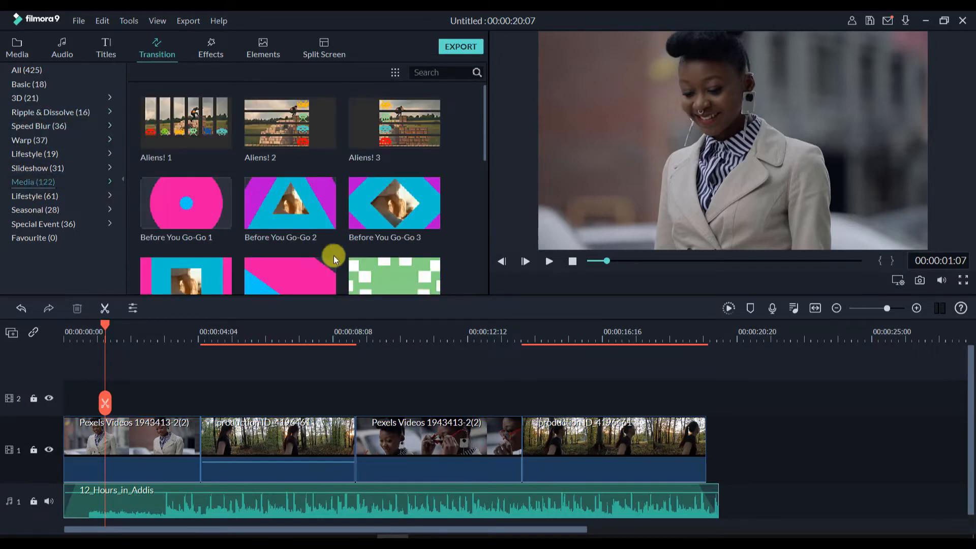
scroll(278, 240, down, 4)
scroll(279, 240, up, 4)
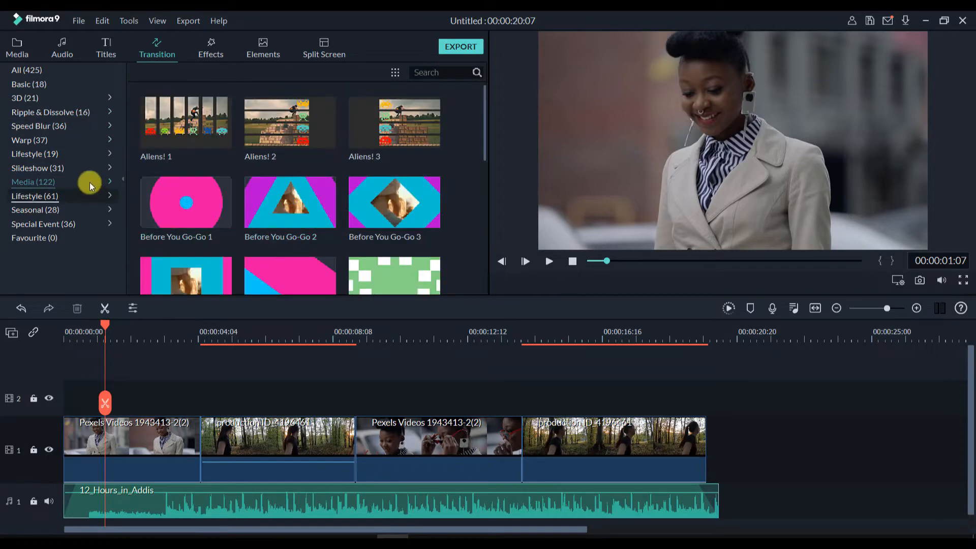
click(38, 169)
click(36, 196)
click(38, 222)
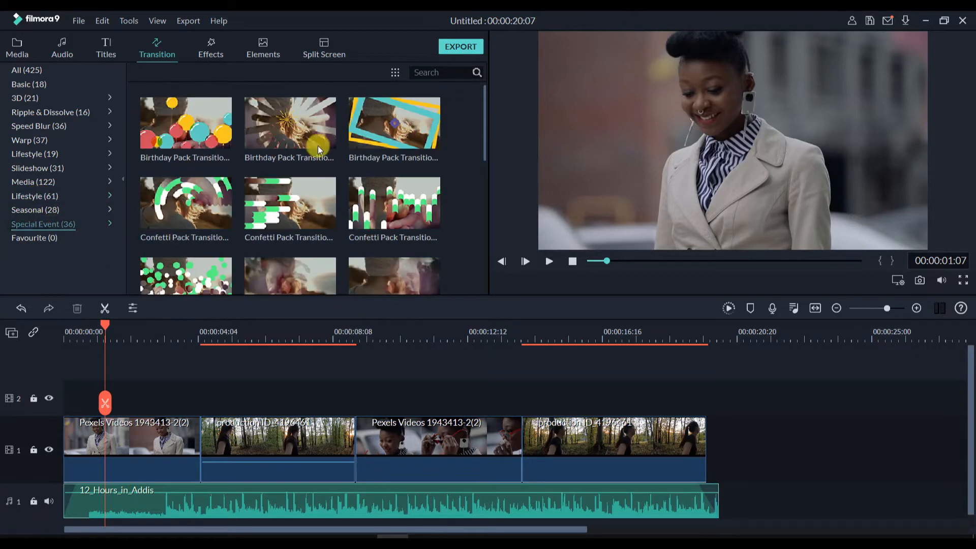
Add the Basic transition Heart between the first Pexels Videos clip and the first production clip, and open its settings.
click(28, 85)
scroll(279, 231, down, 3)
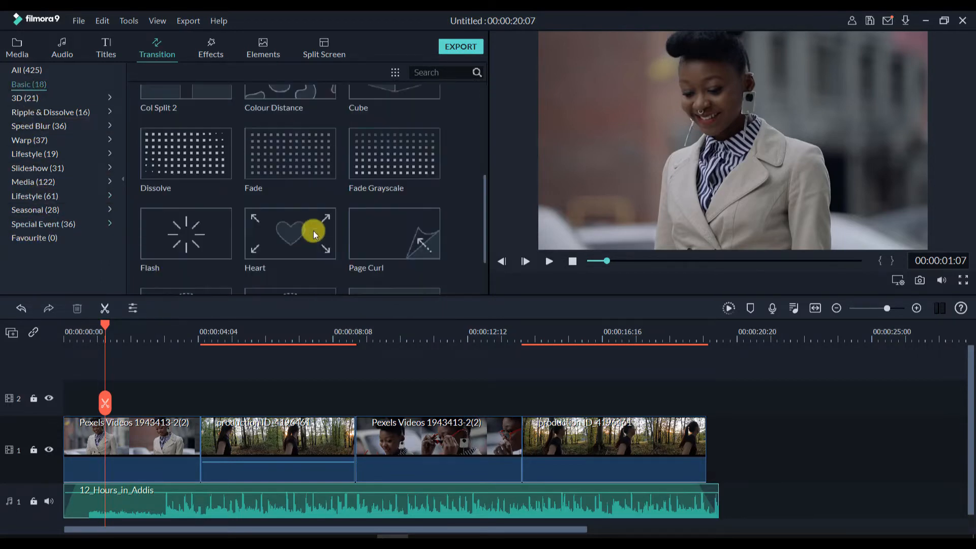
mouse_move(298, 158)
mouse_move(322, 224)
drag(314, 224, 188, 453)
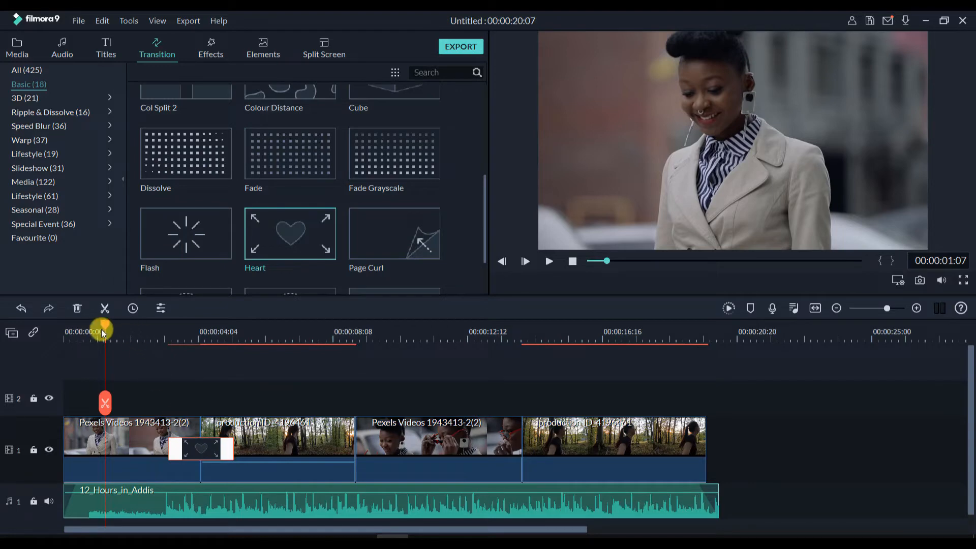
double_click(203, 449)
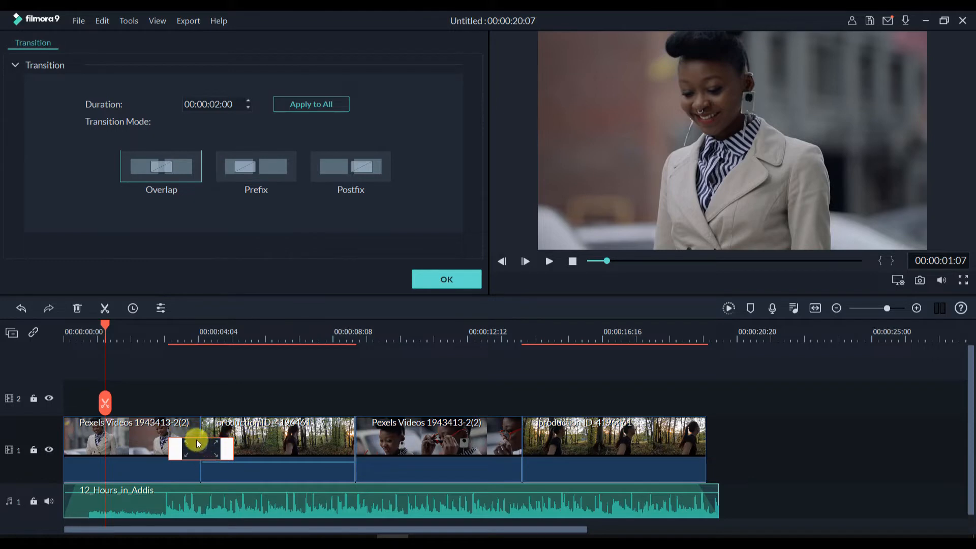
Try the Prefix and Postfix modes on the Heart transition, and set the mode back to Overlap.
click(282, 166)
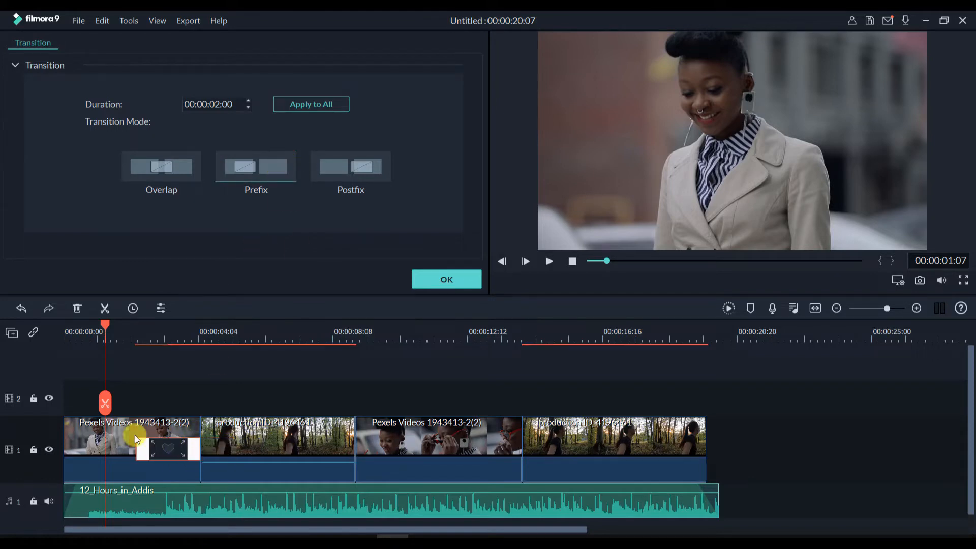
click(374, 170)
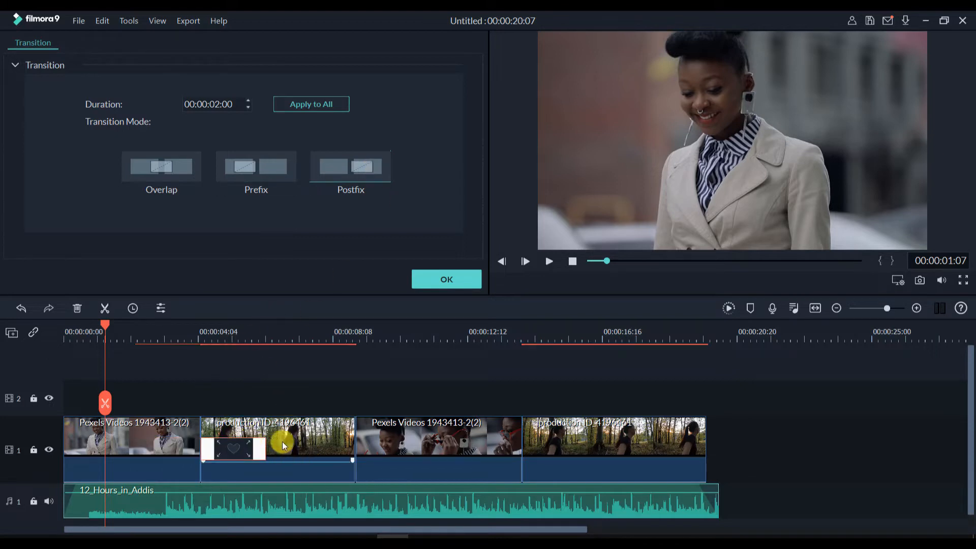
click(181, 164)
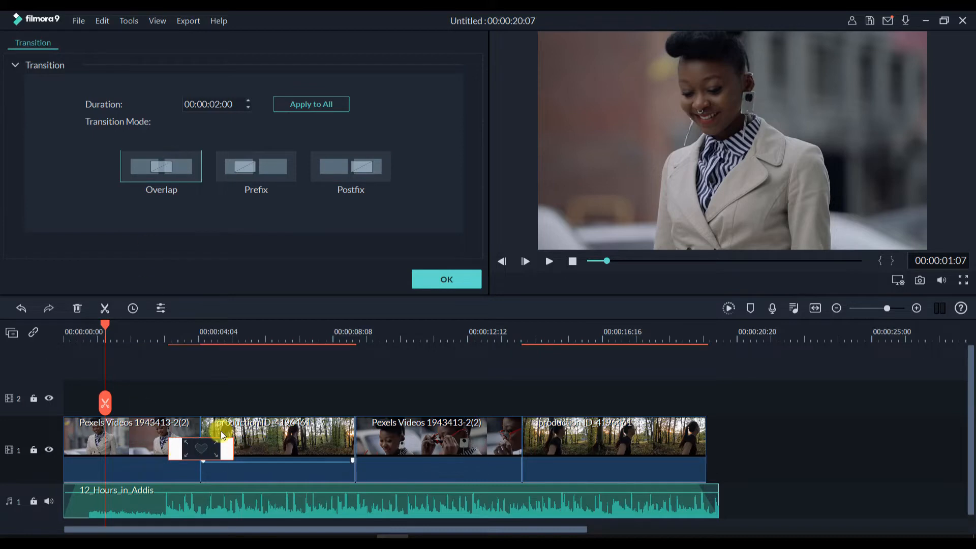
Set the Heart transition's duration to 00:00:01:08 and play the cut to preview it.
click(249, 109)
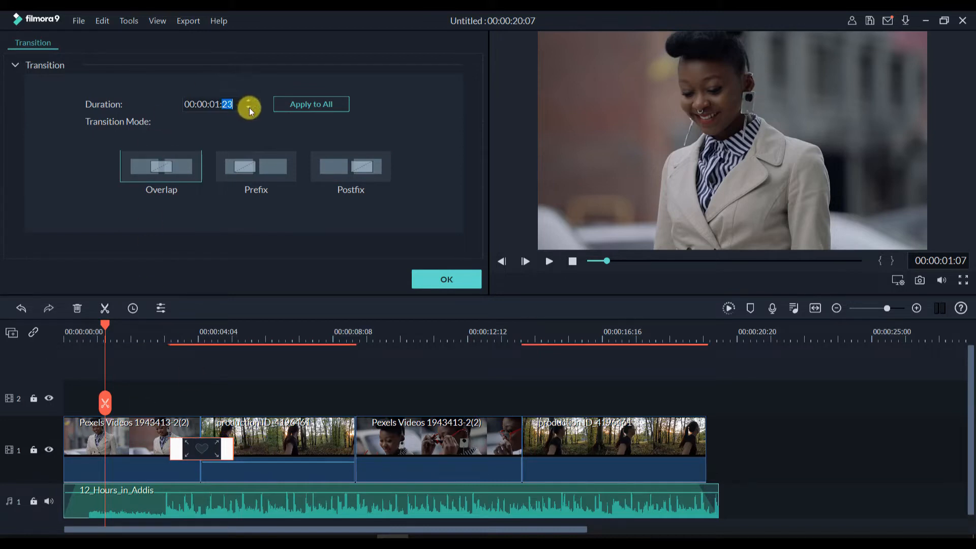
click(247, 108)
click(247, 108)
click(247, 108)
click(247, 107)
click(248, 108)
click(247, 108)
click(247, 108)
click(247, 108)
click(247, 108)
click(247, 108)
click(248, 108)
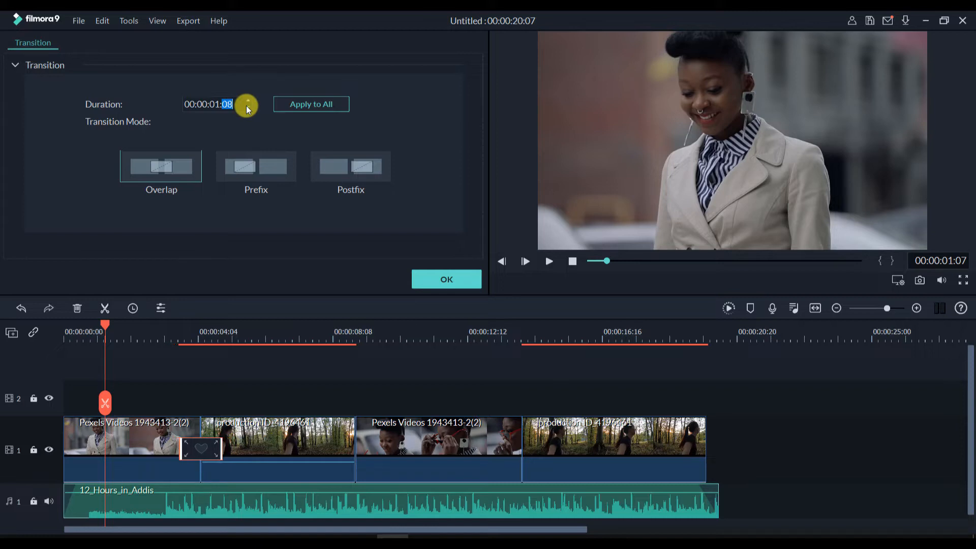
key(space)
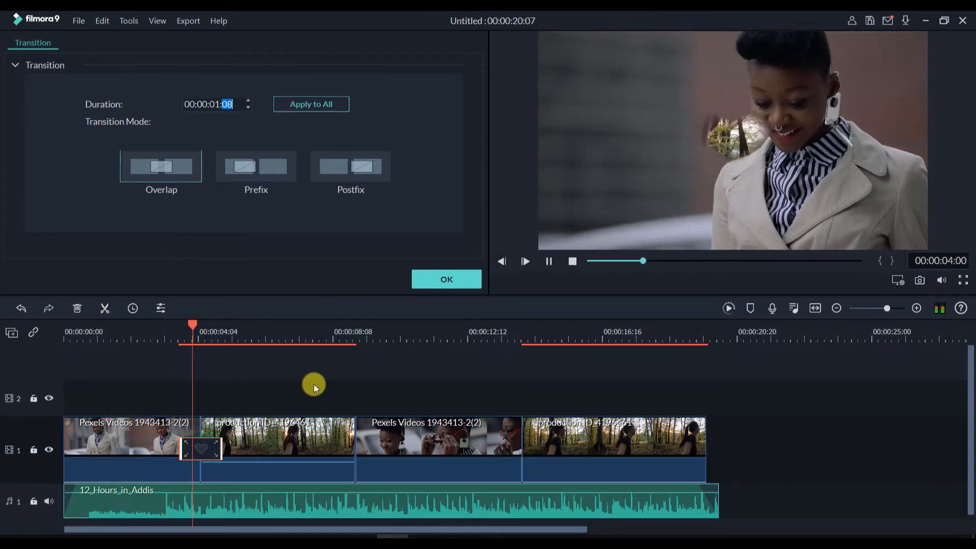
Replay the cut with the Heart transition, move the playhead to 00:00:08:15, and confirm the transition settings.
key(space)
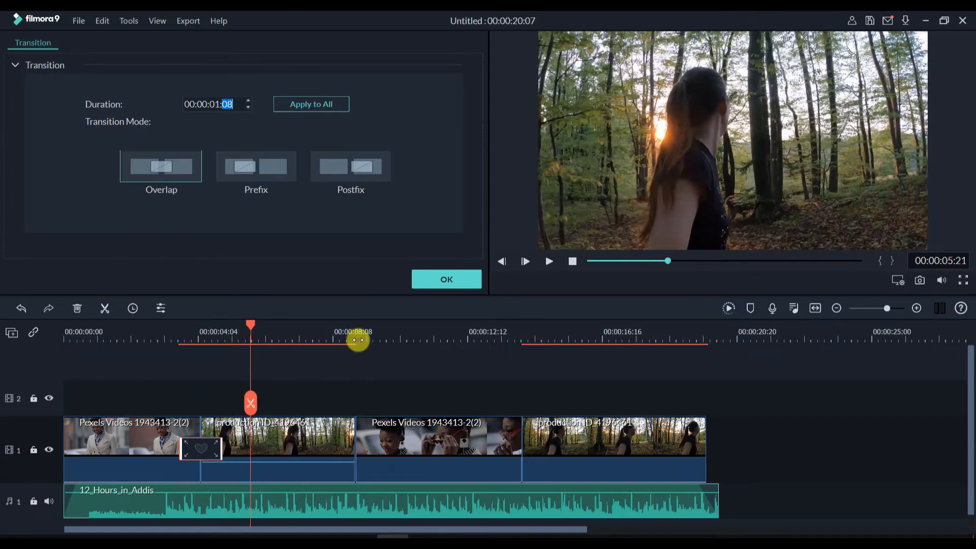
drag(252, 327, 170, 345)
key(space)
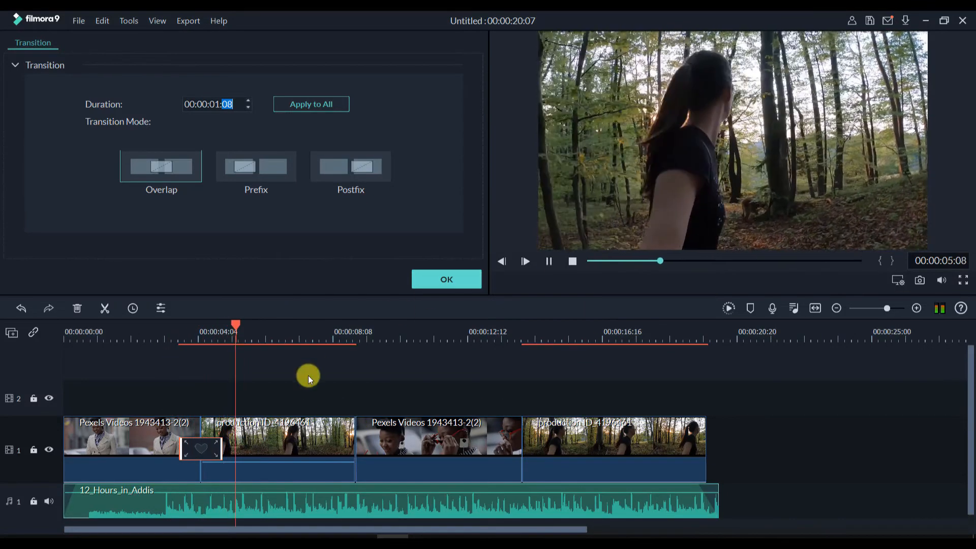
key(space)
drag(235, 321, 342, 343)
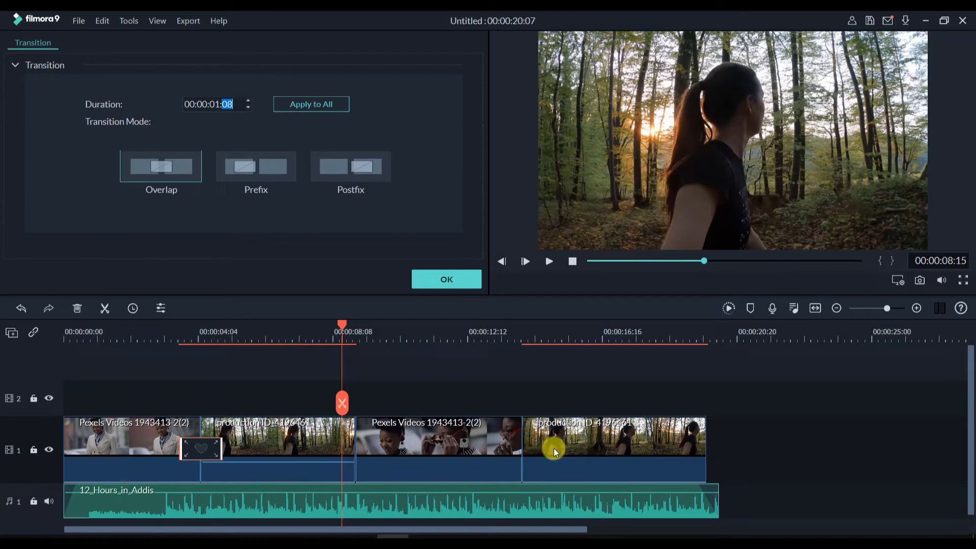
click(434, 281)
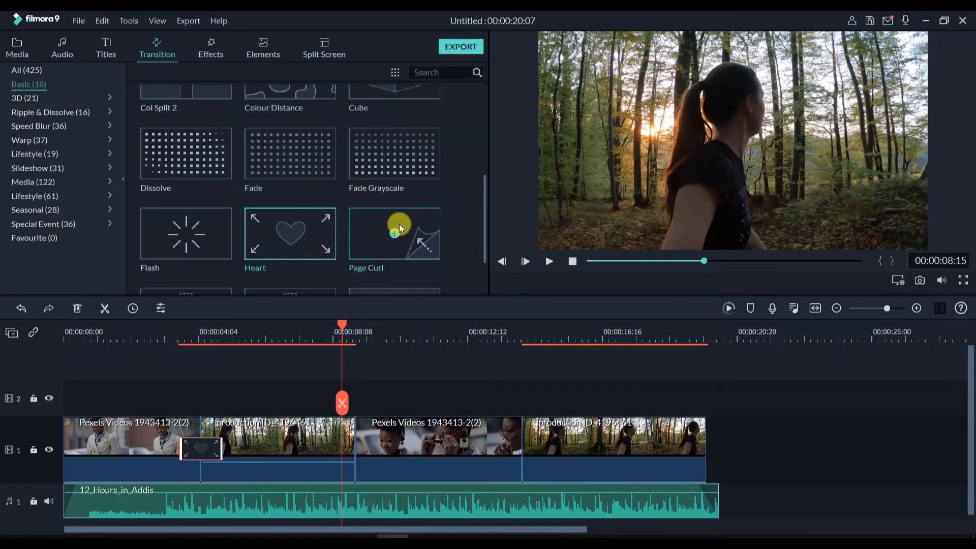
Add the Basic transition Flash at the cut between the second and third clips, and Round Zoom Out between the third and fourth.
drag(205, 229, 340, 444)
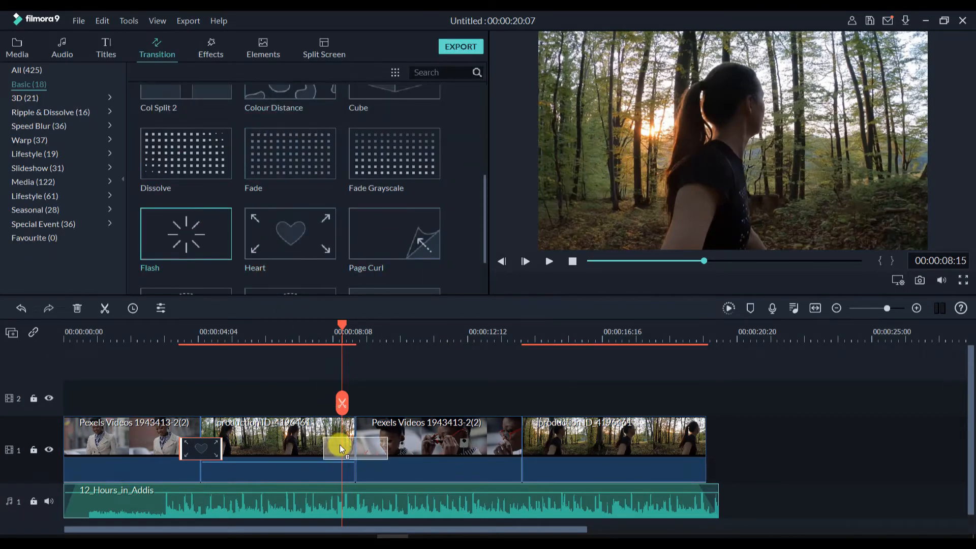
scroll(294, 203, down, 2)
drag(312, 237, 511, 459)
Play the timeline from just before the Heart transition through all three transitions, and return the playhead to 00:00:02:13.
drag(341, 324, 178, 379)
key(space)
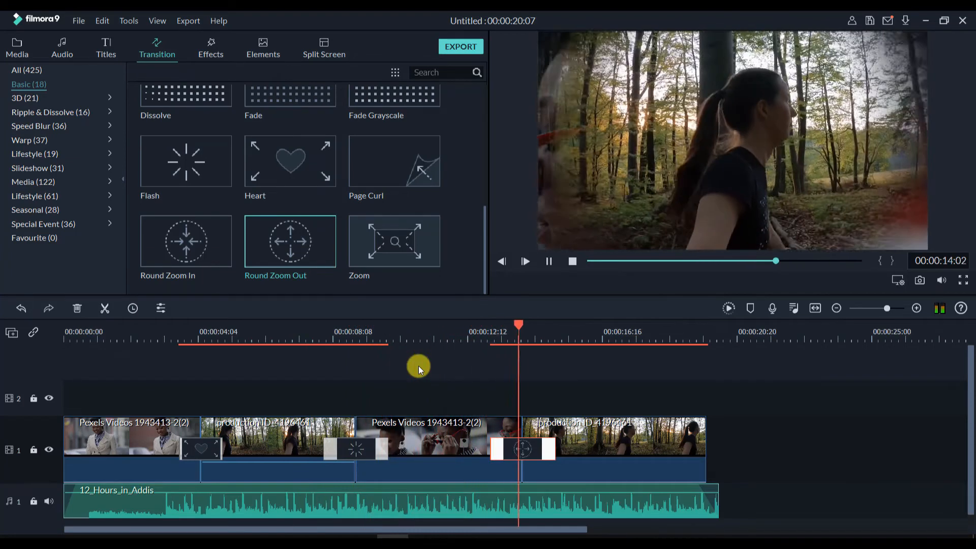
key(space)
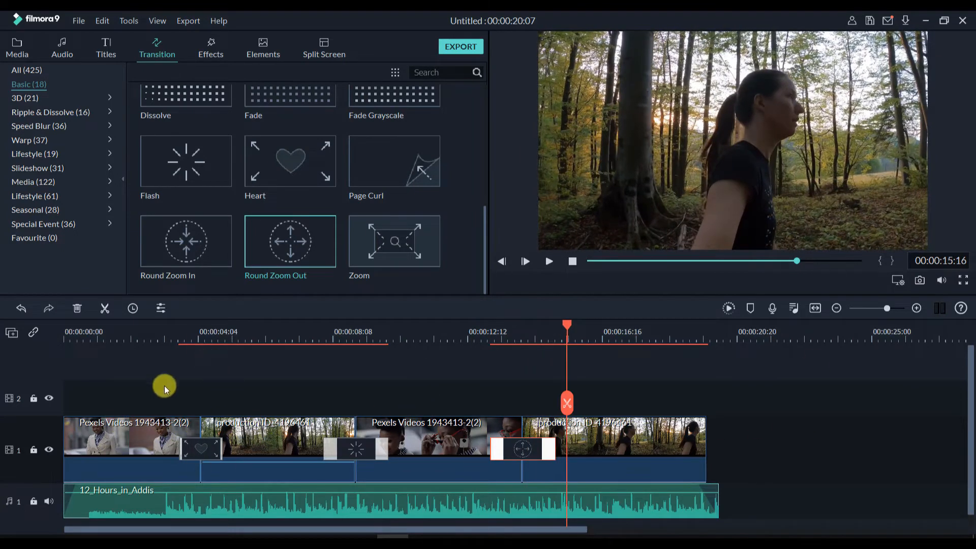
drag(568, 324, 152, 432)
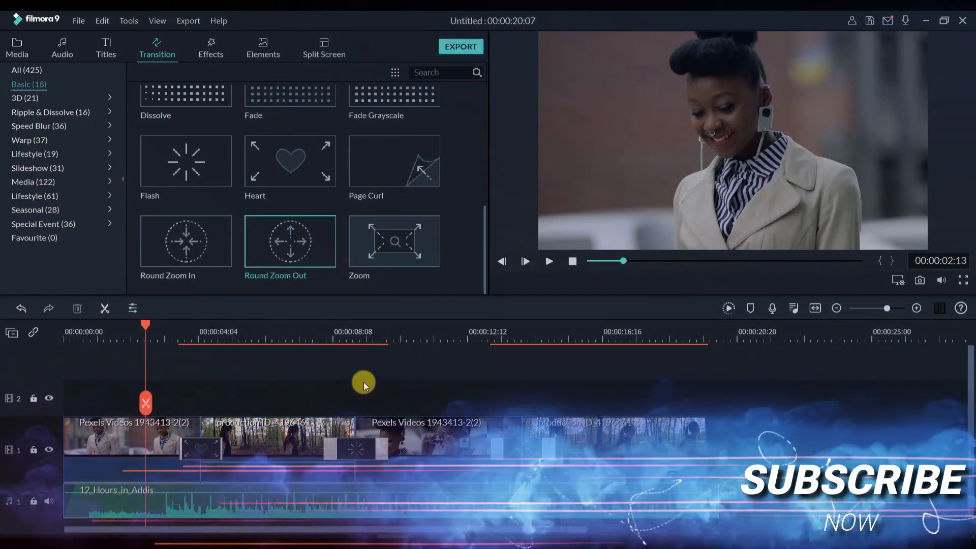
scroll(204, 374, down, 1)
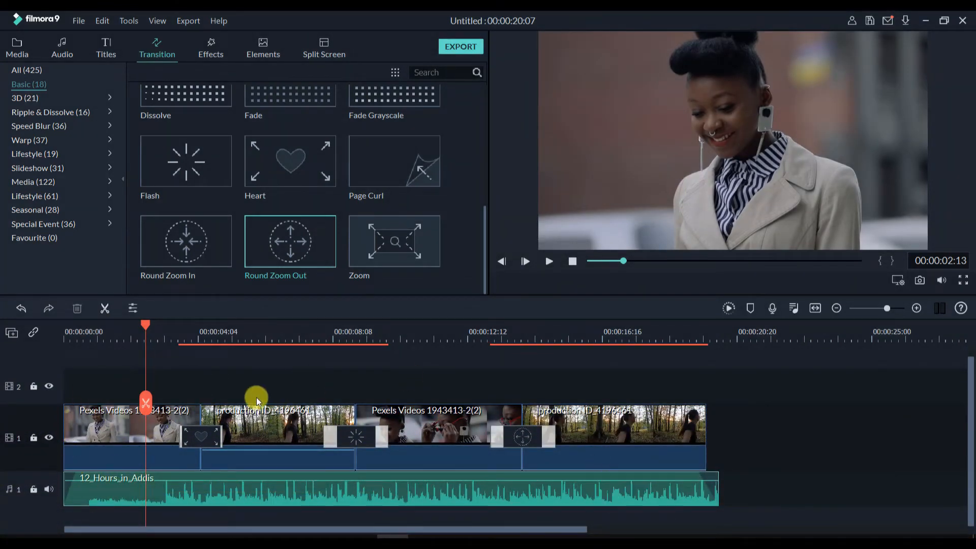
scroll(256, 398, up, 1)
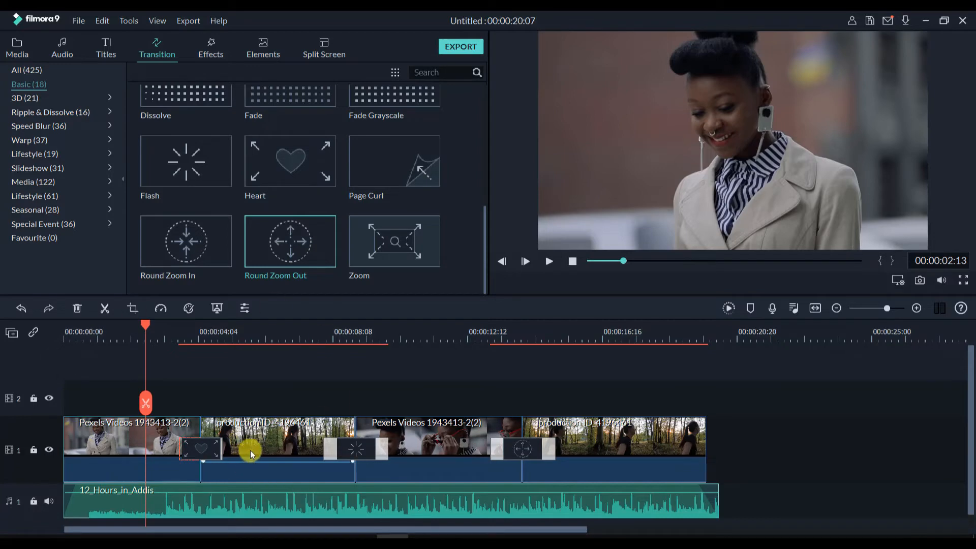
click(251, 450)
click(614, 436)
click(136, 440)
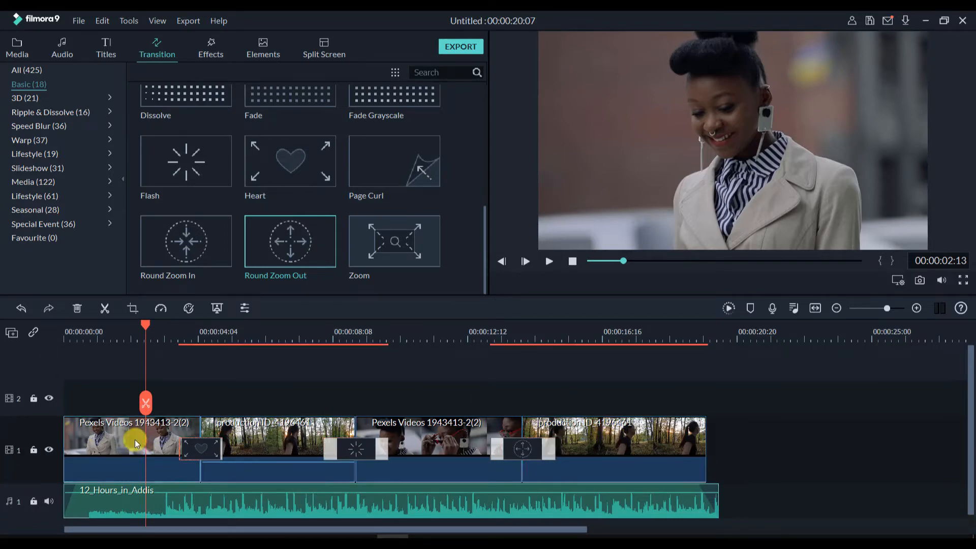
Apply the ARIZONA filter to the first Pexels Videos clip and the Arizona filter to the first production clip.
click(211, 48)
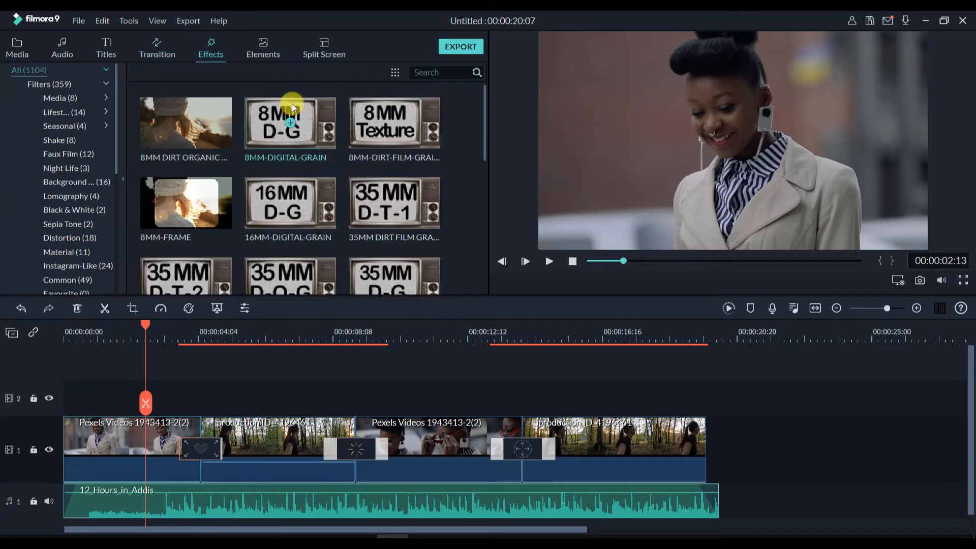
scroll(332, 156, down, 3)
scroll(332, 155, down, 5)
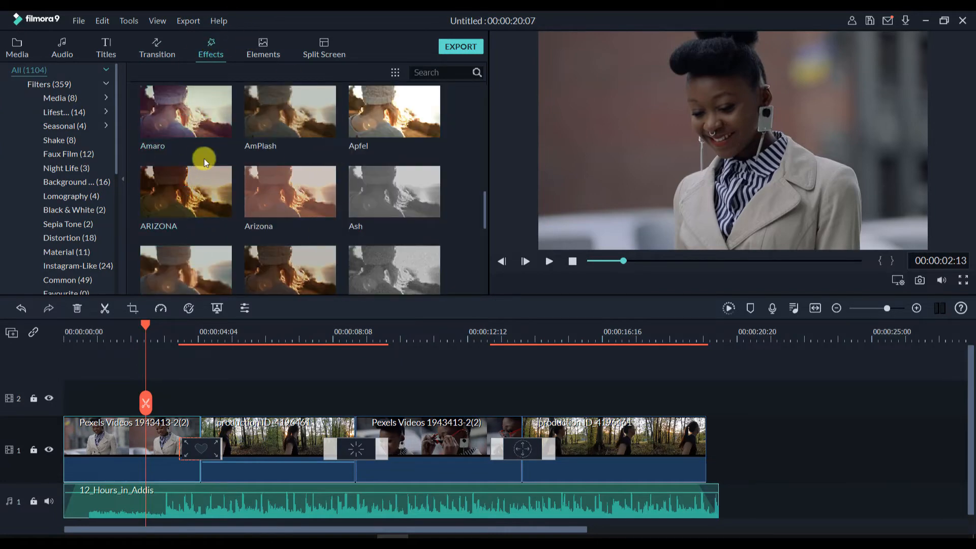
drag(212, 185, 95, 441)
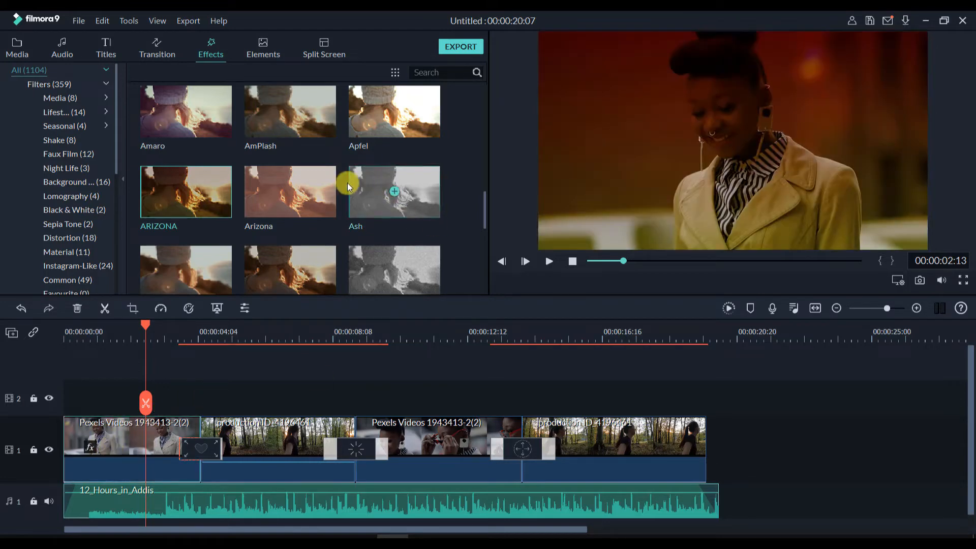
drag(311, 179, 230, 442)
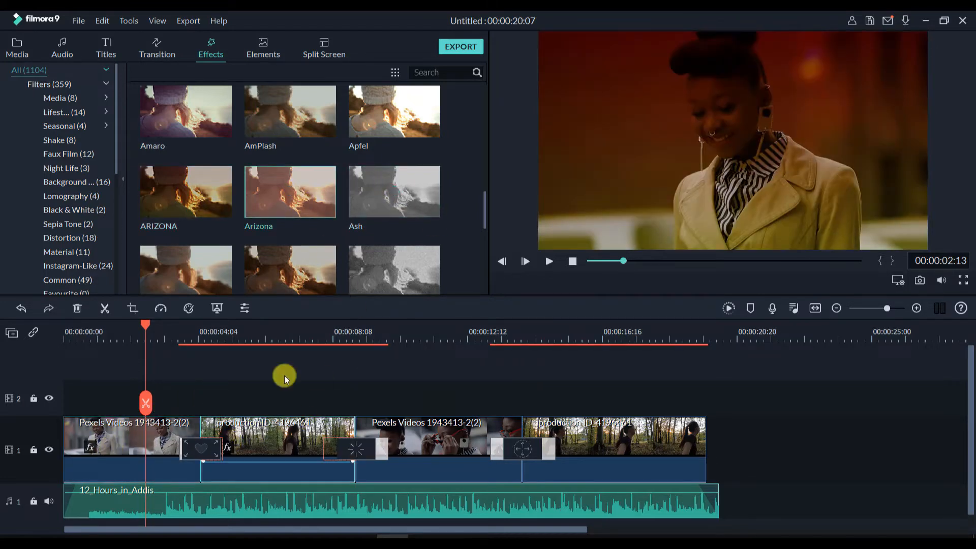
Apply the Amaro filter to the second Pexels Videos clip and the Aegean filter to the last production clip.
drag(229, 102, 403, 442)
scroll(313, 224, down, 5)
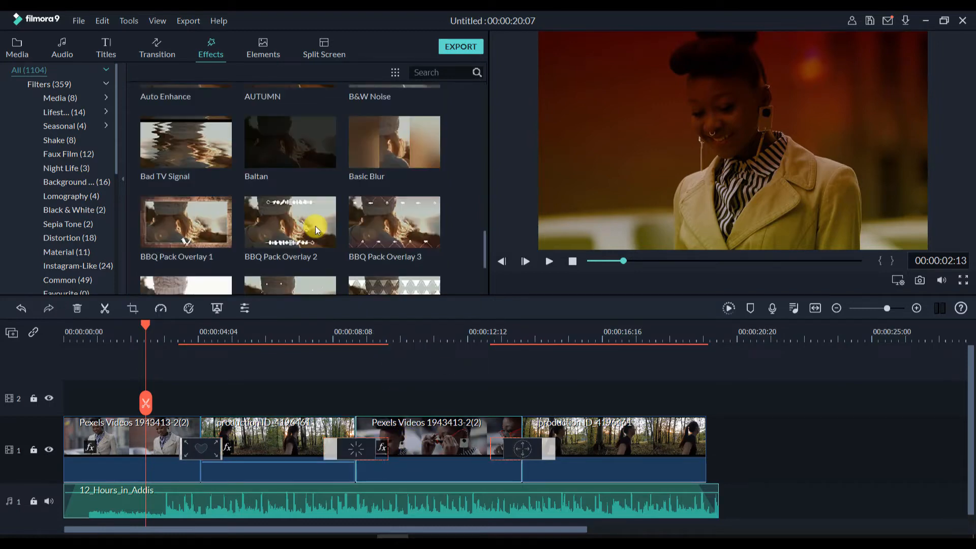
scroll(347, 151, up, 5)
scroll(366, 171, down, 1)
drag(314, 178, 532, 434)
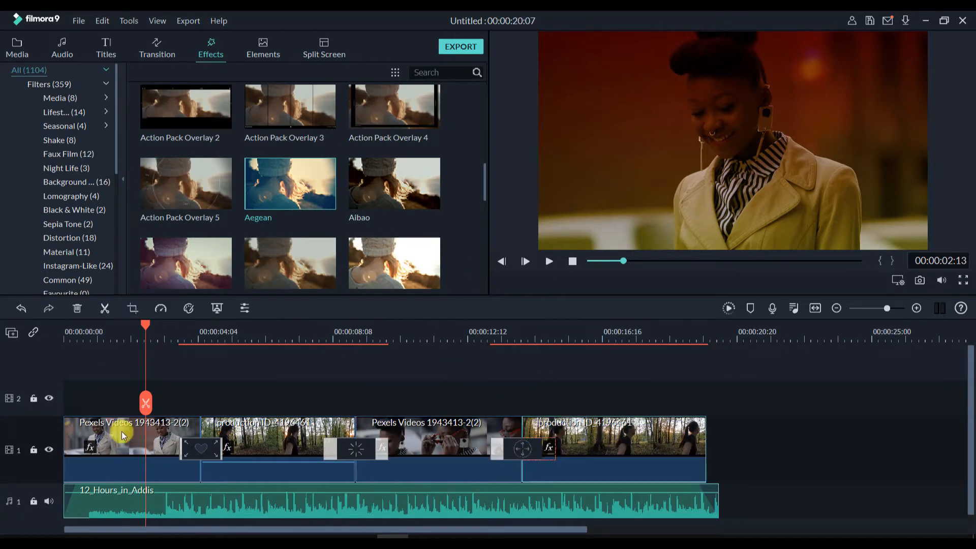
Play the timeline from the beginning to preview the filters on all clips, and scrub over the last clip.
drag(148, 323, 48, 347)
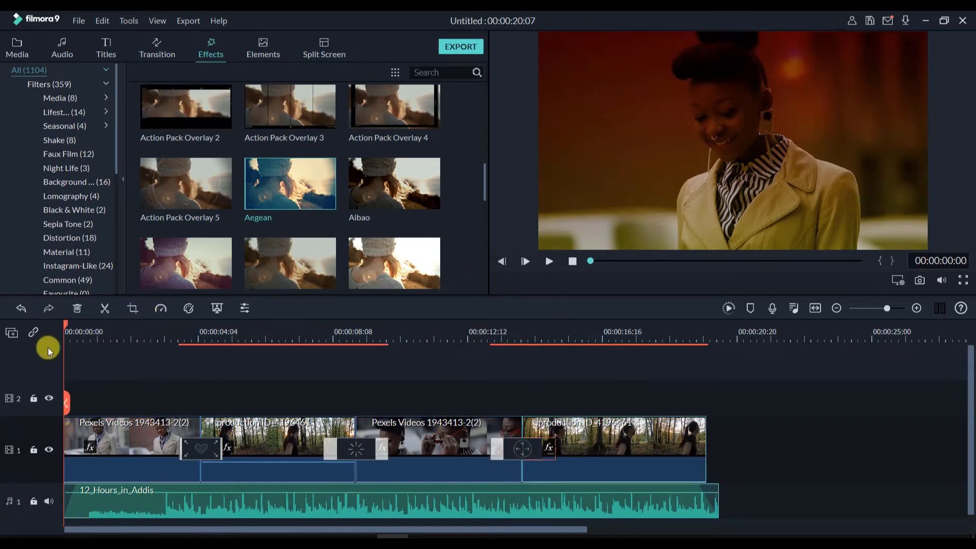
click(545, 374)
key(space)
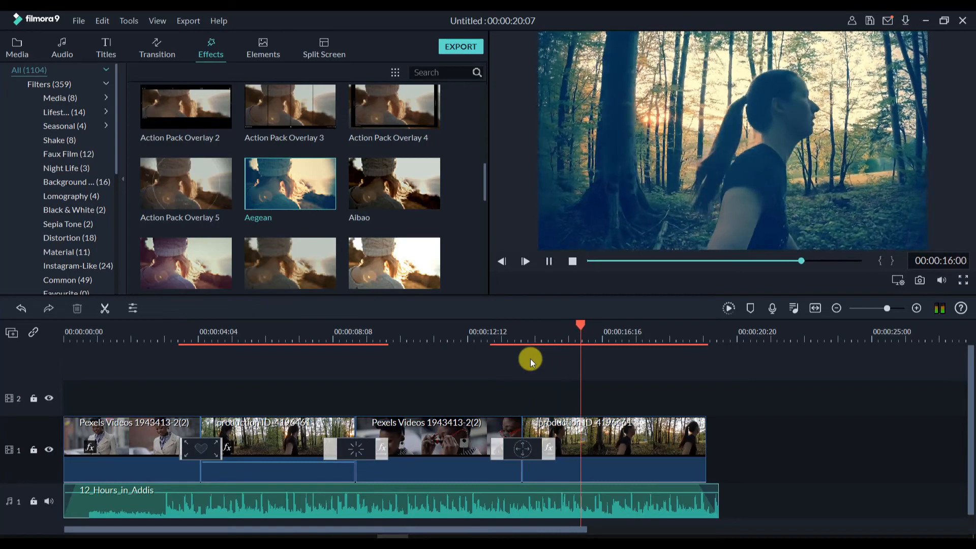
key(space)
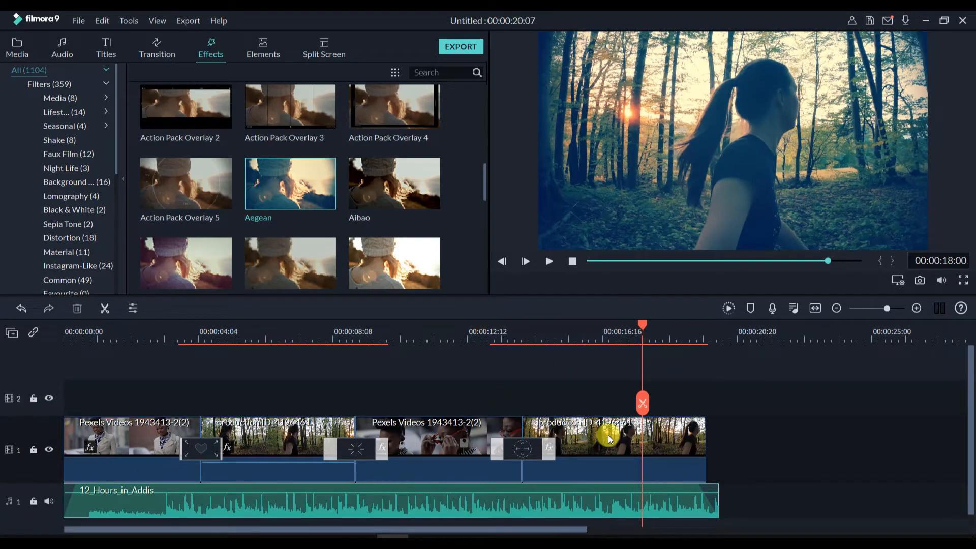
drag(465, 412, 625, 417)
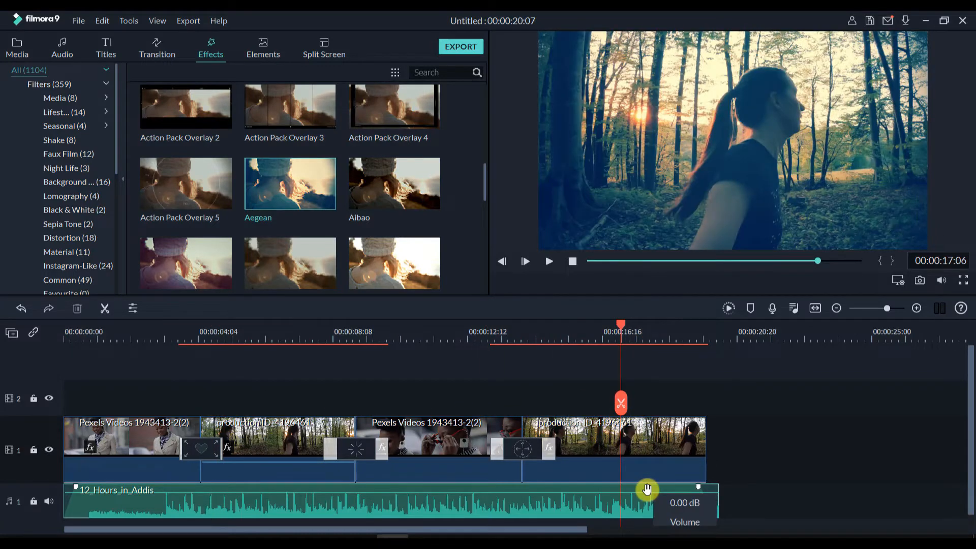
Apply automatic color enhancement to the first Pexels Videos clip in Advanced Color Correction, with the playhead at the timeline's start.
key(Home)
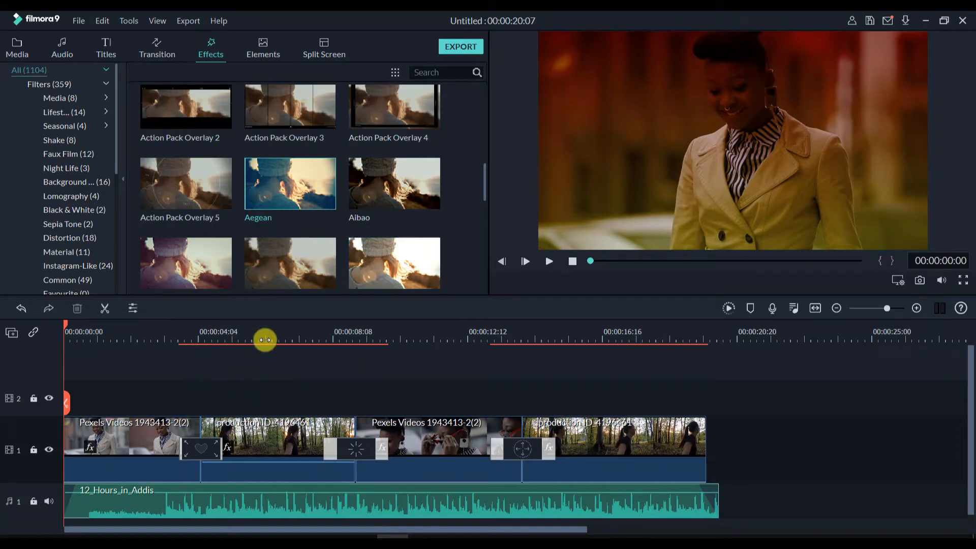
click(124, 427)
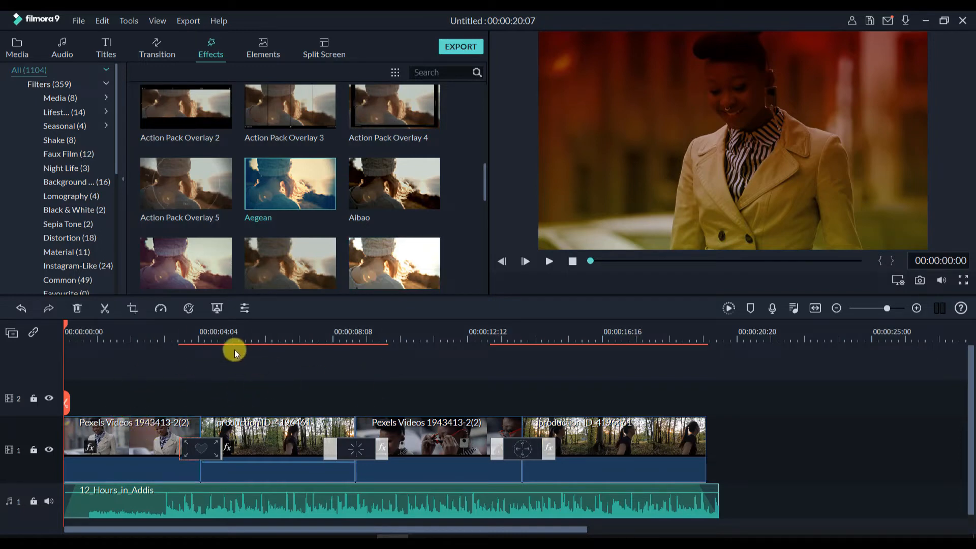
click(190, 311)
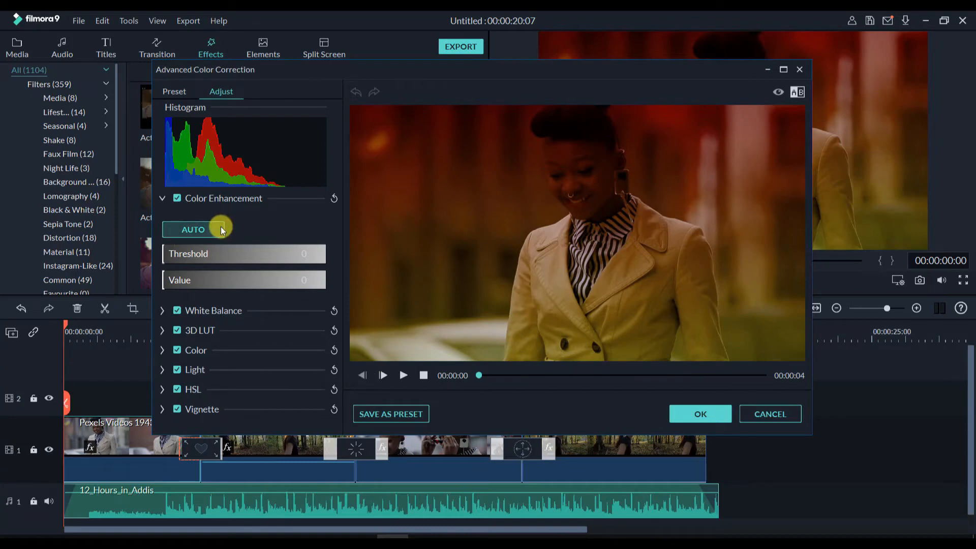
click(195, 230)
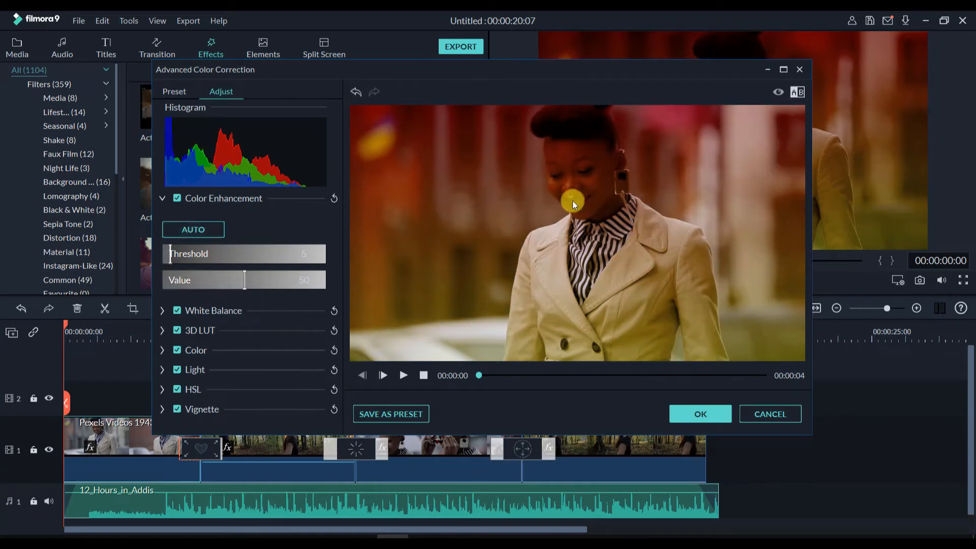
click(702, 414)
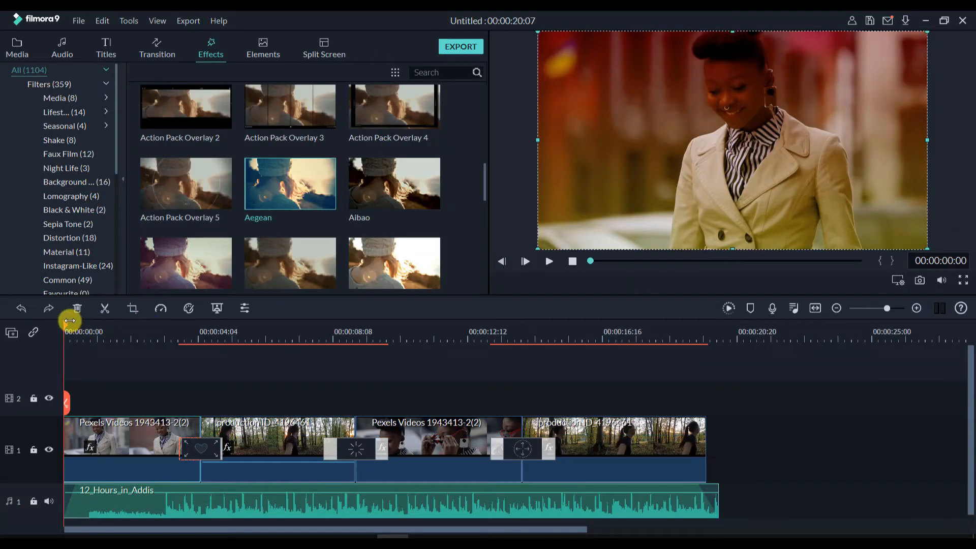
Place the playhead at 00:00:06:07 and apply automatic color enhancement to the first production clip in Advanced Color Correction.
drag(65, 325, 267, 407)
double_click(282, 433)
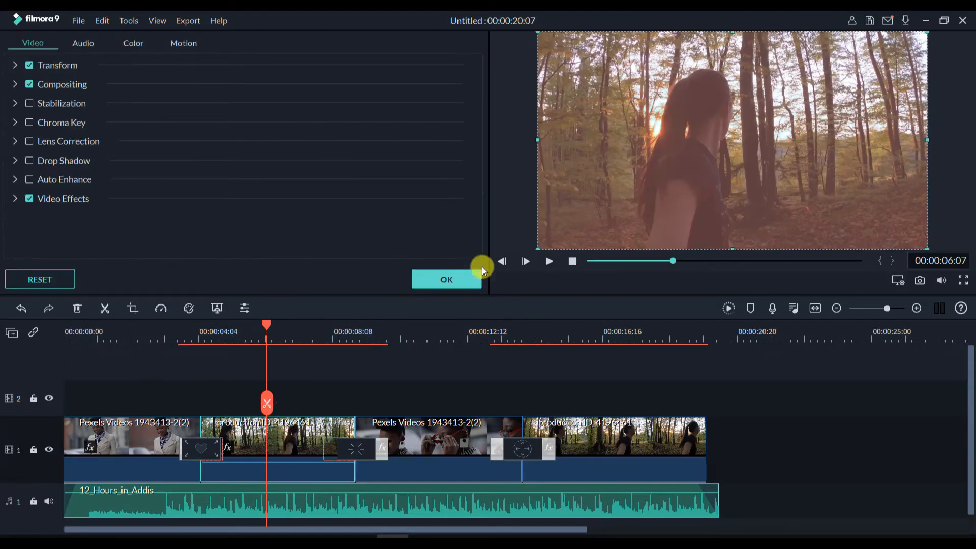
click(427, 279)
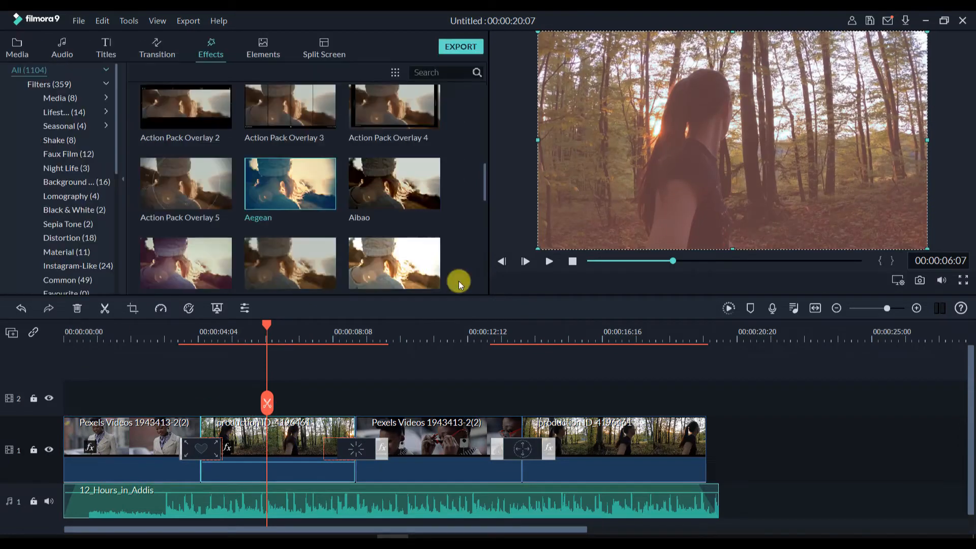
click(188, 308)
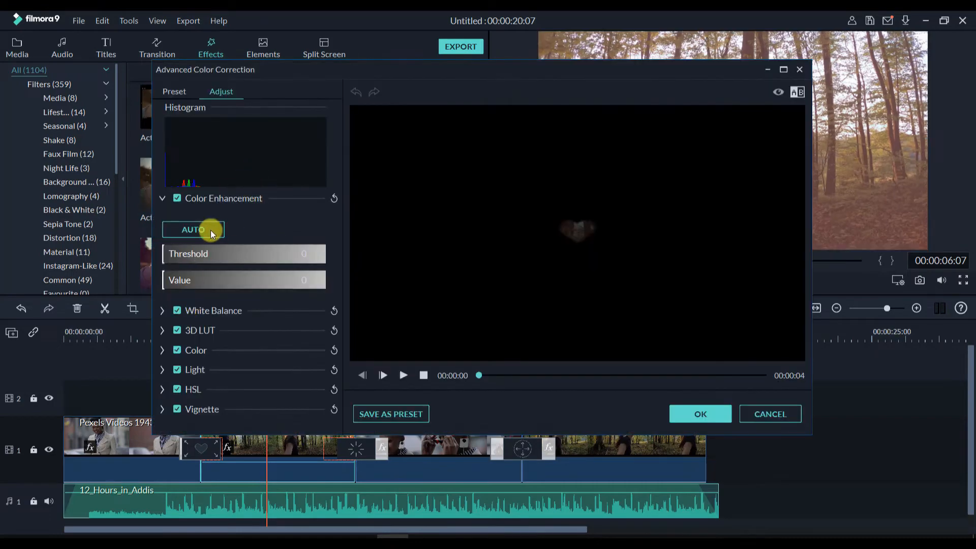
click(195, 229)
click(199, 231)
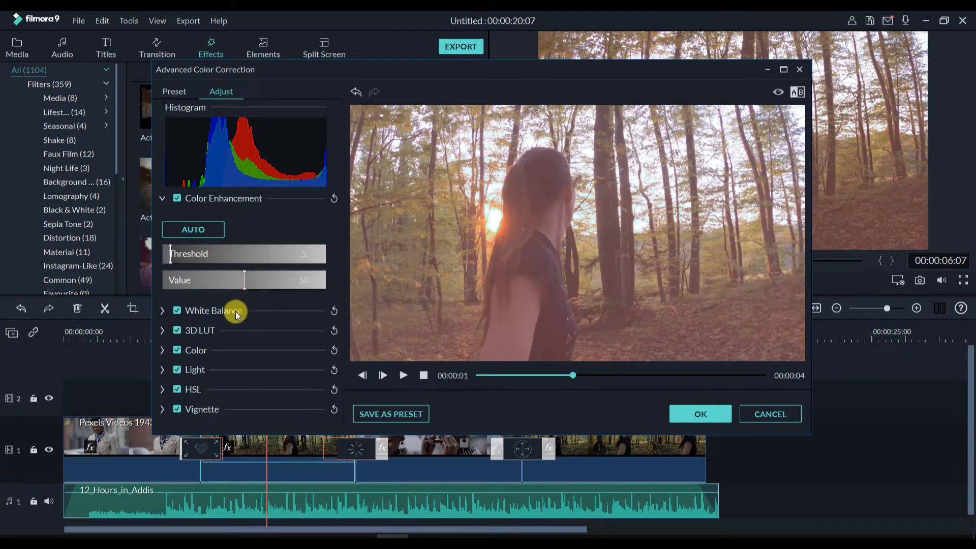
Lower the production clip's Highlights and Whites slightly, set Shadows to 4 and Blacks to 8, and apply the color correction.
click(228, 367)
scroll(233, 359, down, 2)
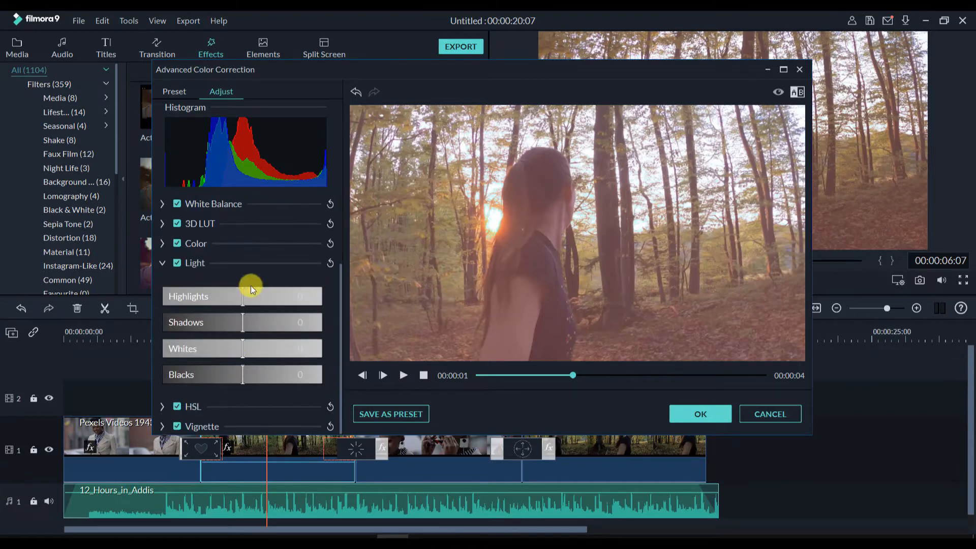
drag(257, 304, 250, 373)
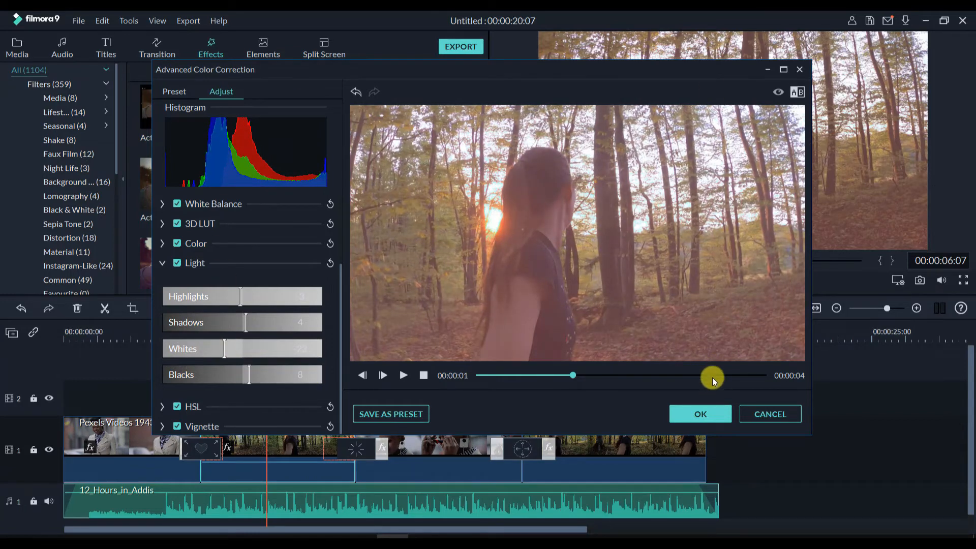
click(714, 413)
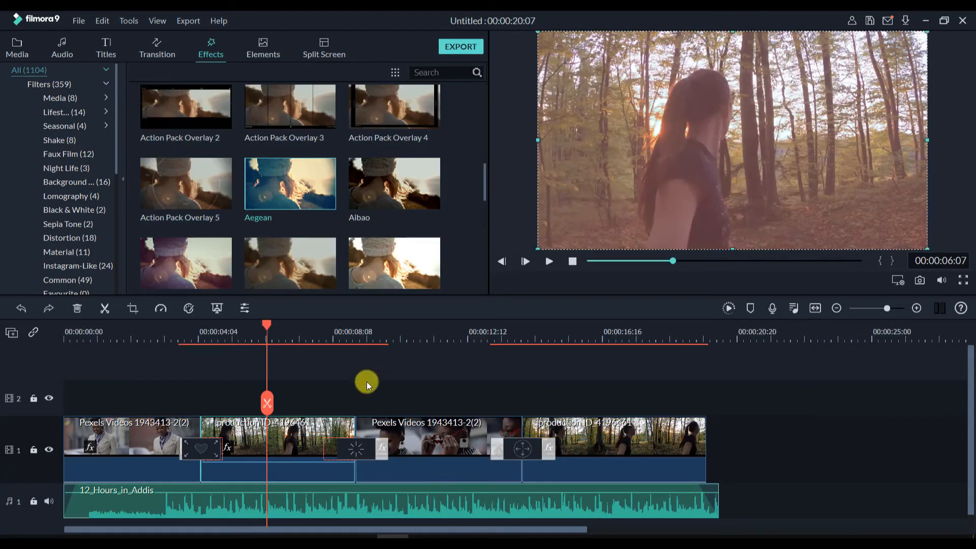
Scrub through the color-corrected clip and the clips after it, and place the playhead at 00:00:16:12 in the last production clip.
drag(271, 330, 299, 331)
click(323, 393)
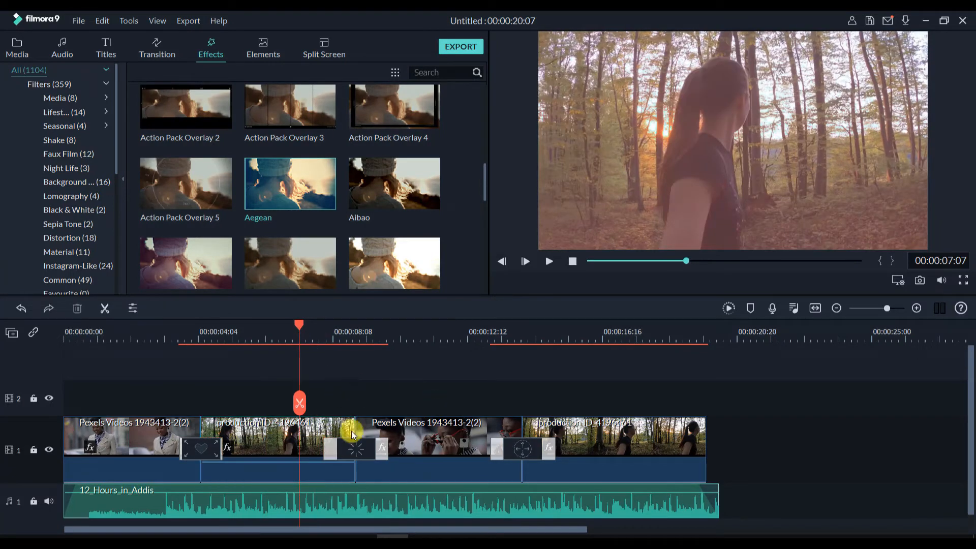
drag(299, 327, 351, 328)
drag(520, 382, 594, 440)
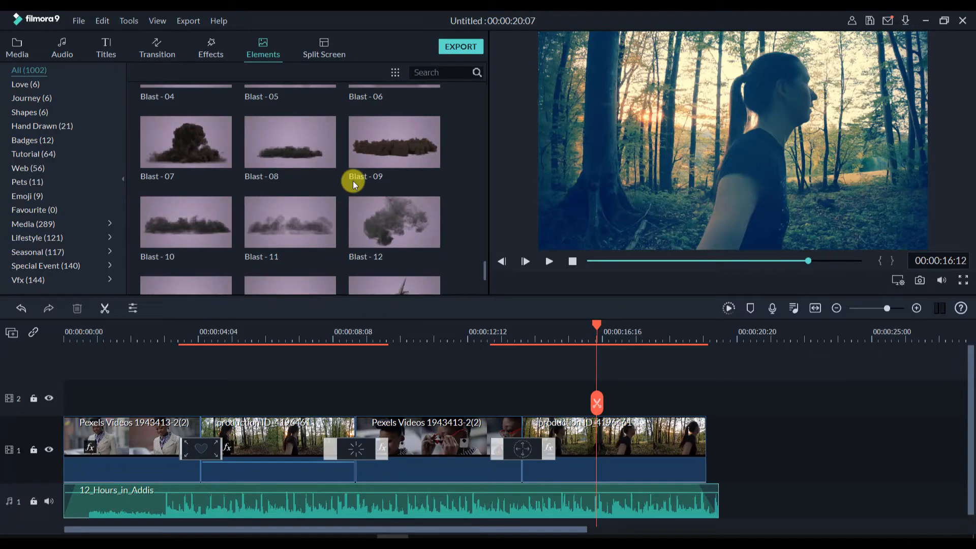
Place the Large Scale - 12 element on the second video track at the start of the timeline.
scroll(353, 182, down, 15)
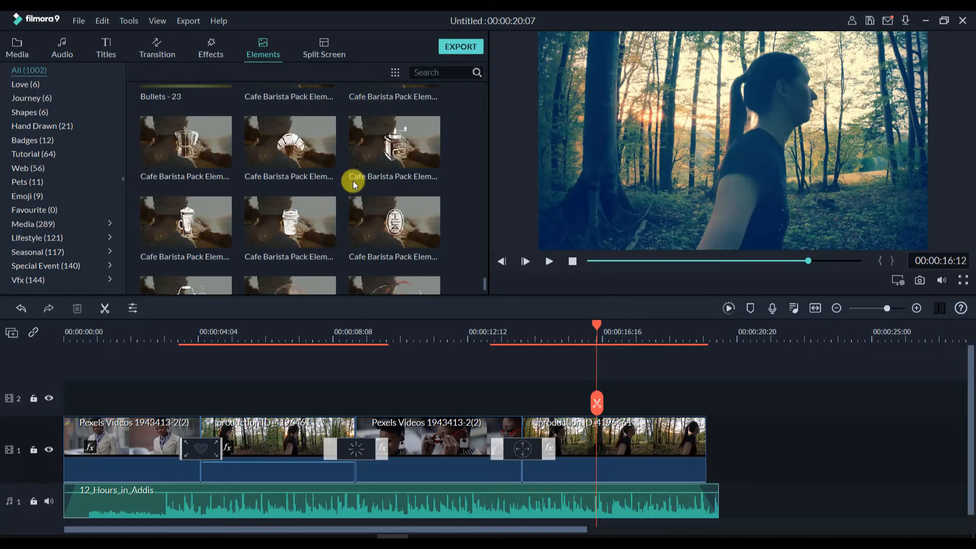
scroll(353, 181, down, 15)
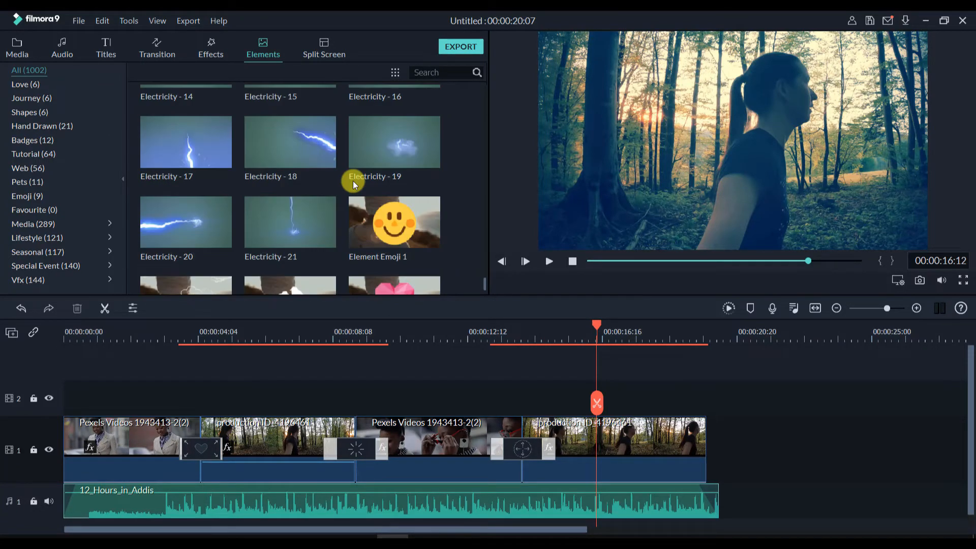
scroll(290, 215, down, 12)
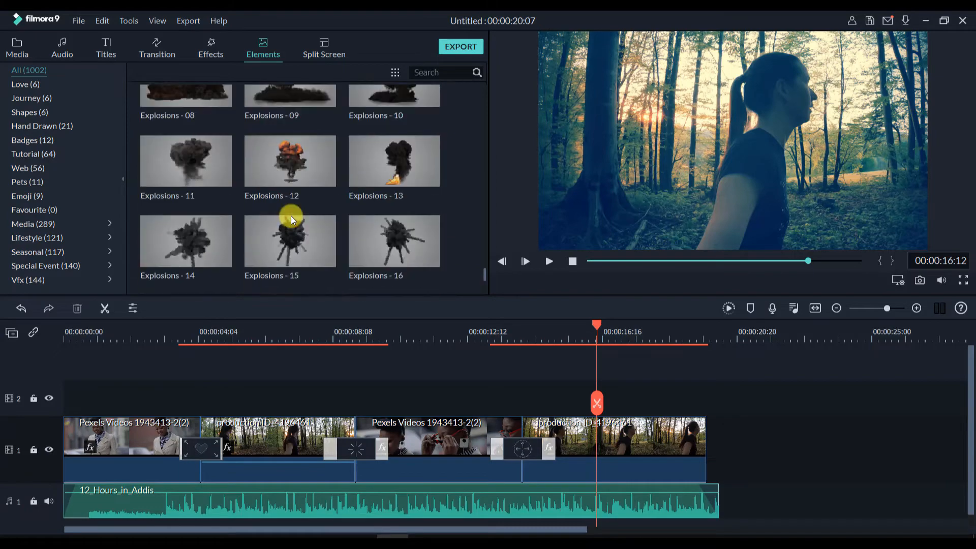
scroll(291, 215, down, 12)
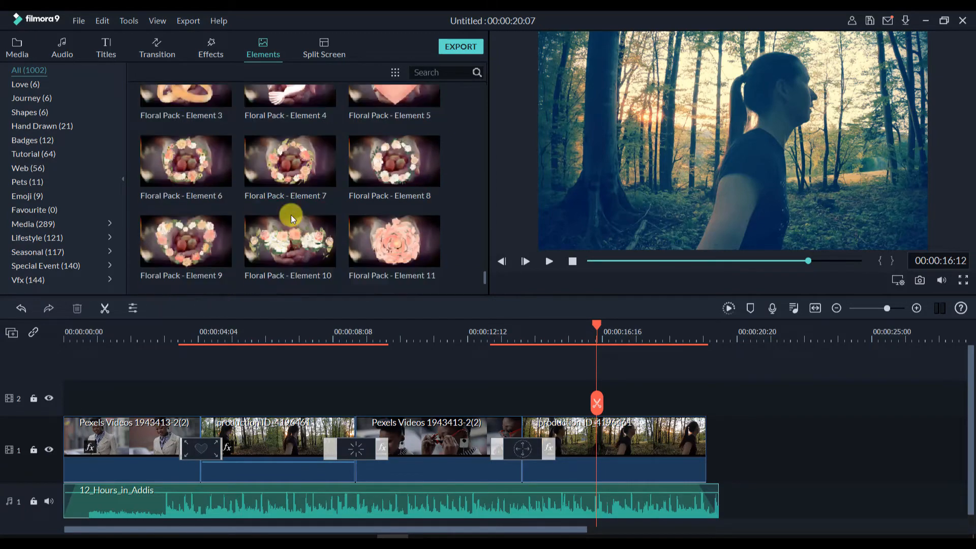
scroll(291, 215, up, 1)
scroll(290, 215, down, 1)
scroll(312, 169, down, 5)
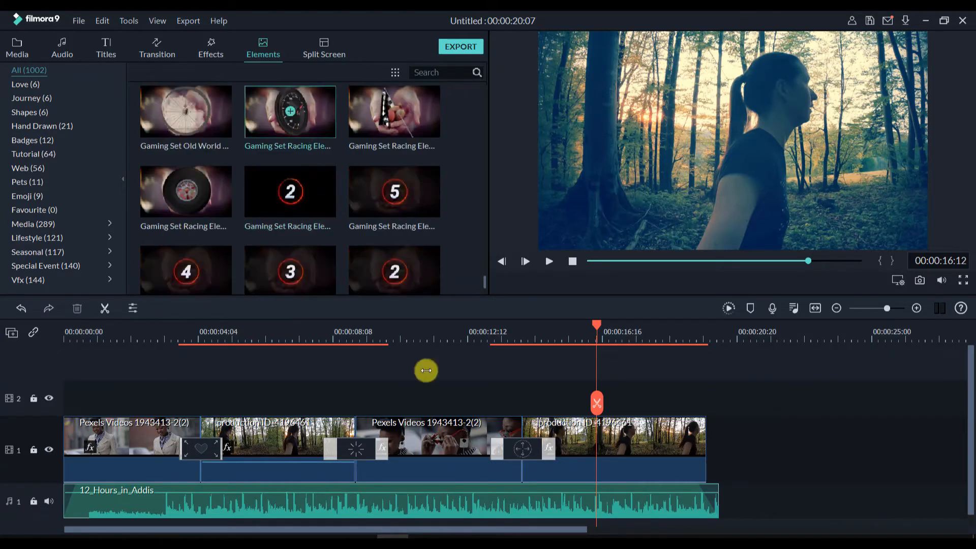
scroll(305, 219, down, 15)
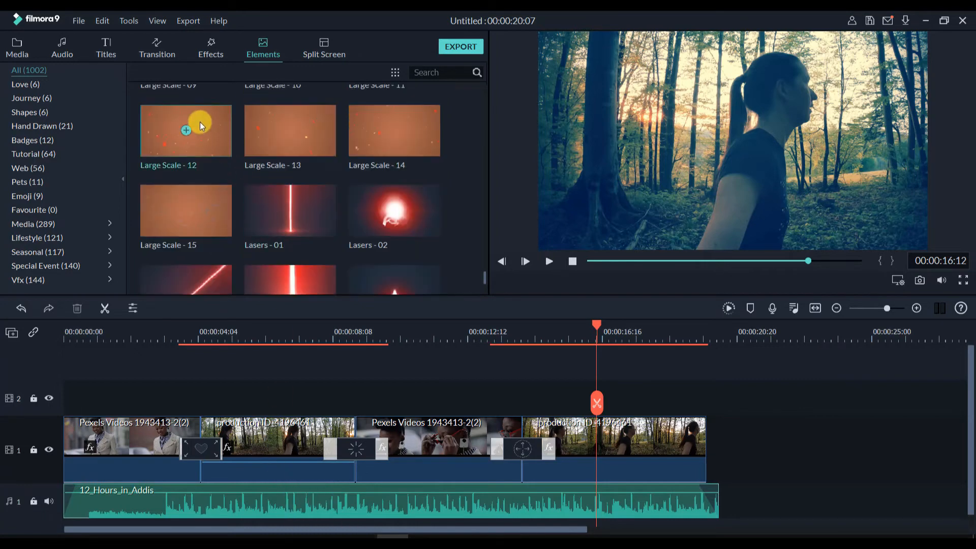
drag(201, 121, 64, 400)
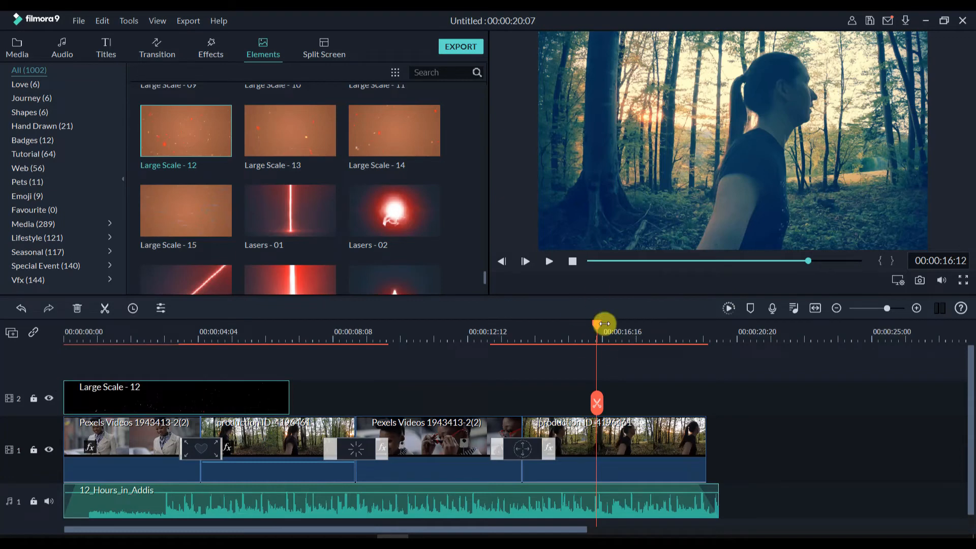
Play the video from near its start to preview the Large Scale - 12 element over the clips.
drag(561, 344, 79, 379)
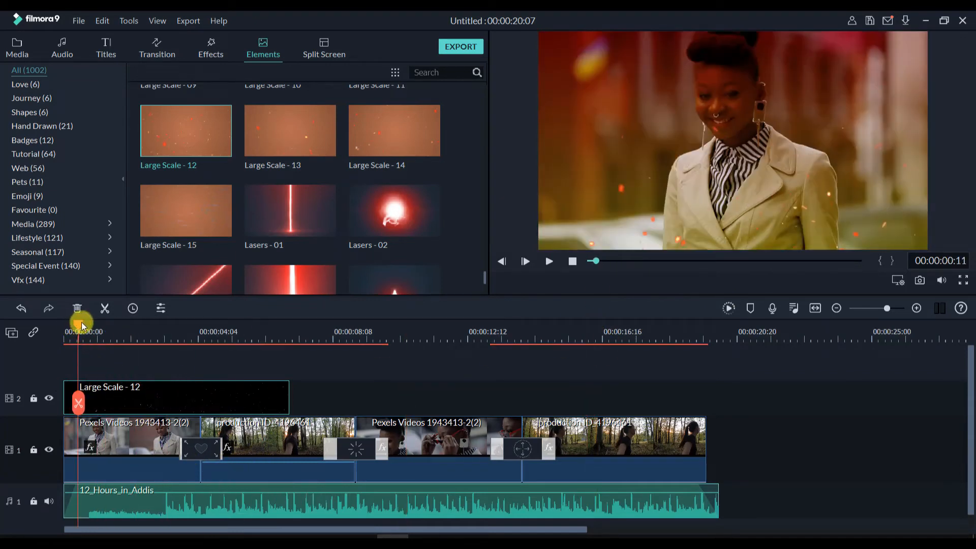
key(space)
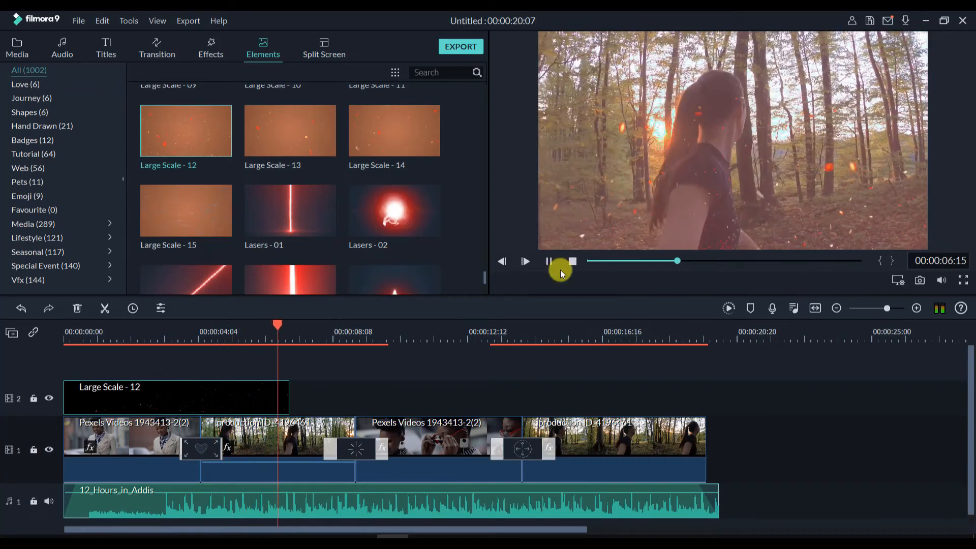
click(549, 262)
Add the Lasers - 22 element directly after Large Scale - 12 on the second video track and preview it.
scroll(364, 169, down, 5)
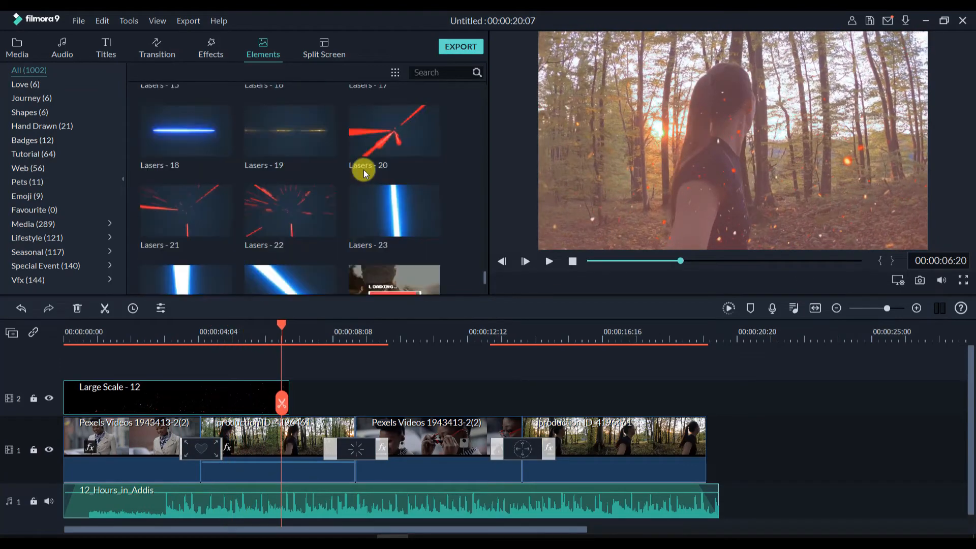
scroll(365, 170, down, 6)
scroll(365, 170, up, 5)
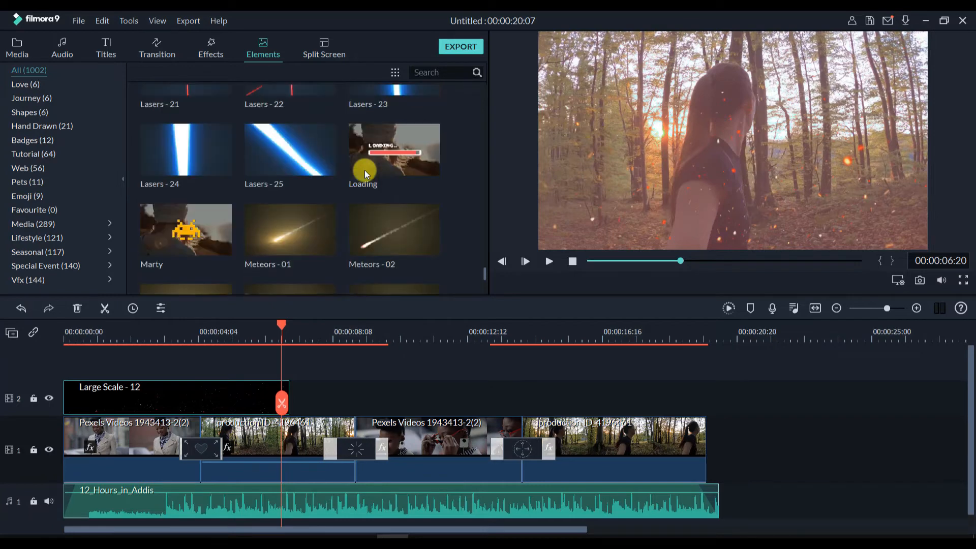
scroll(364, 170, up, 6)
scroll(364, 170, down, 3)
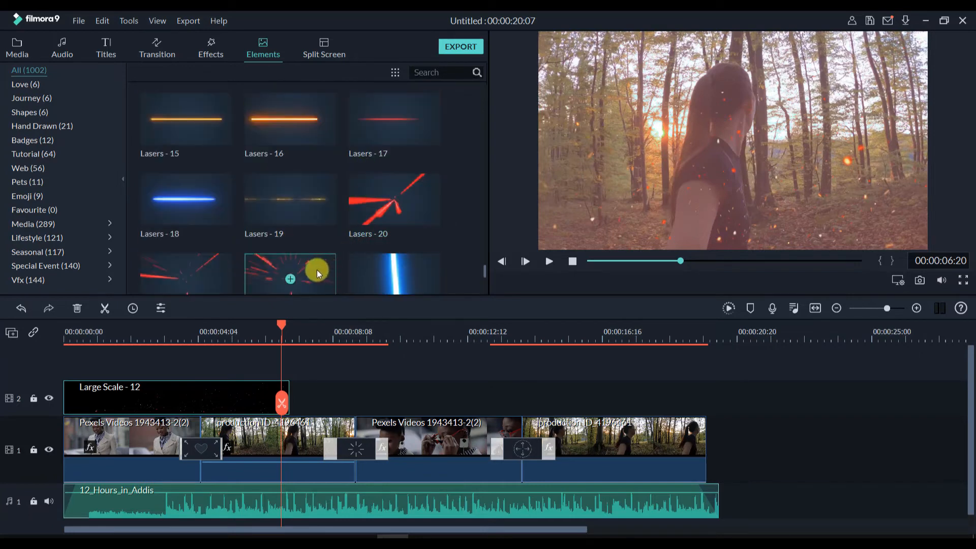
drag(316, 270, 293, 407)
key(space)
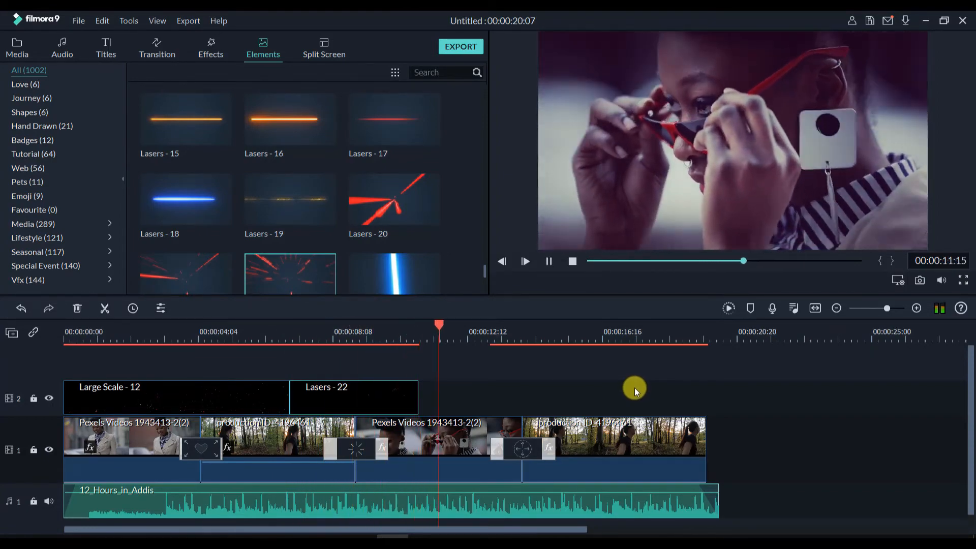
key(space)
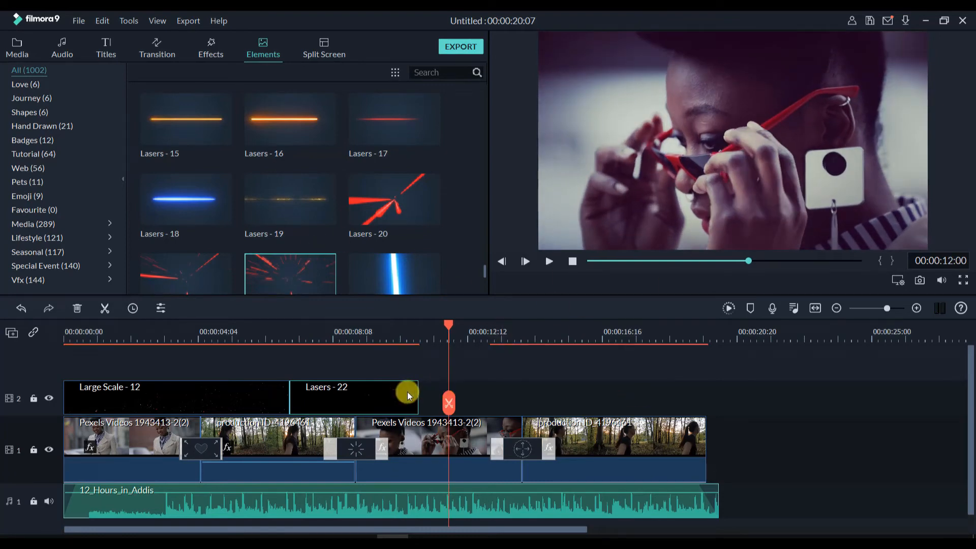
Extend the second video track with Lasers - 20 followed by another Lasers - 22 element, and play them back.
drag(412, 201, 420, 405)
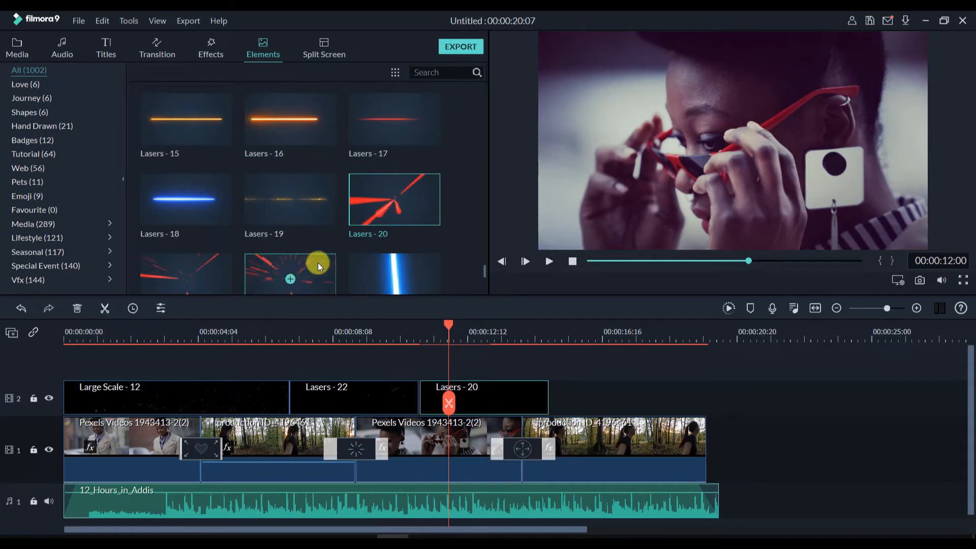
drag(318, 262, 596, 406)
key(space)
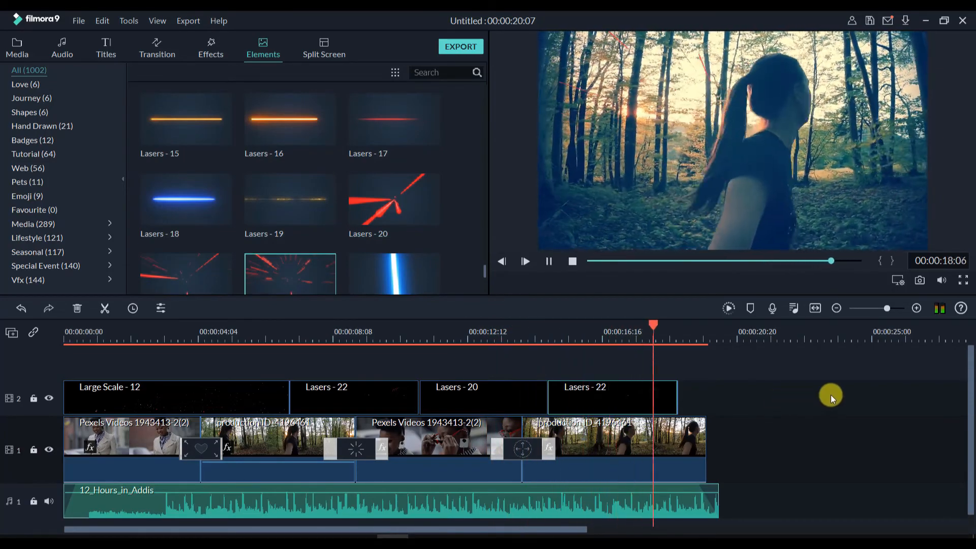
key(space)
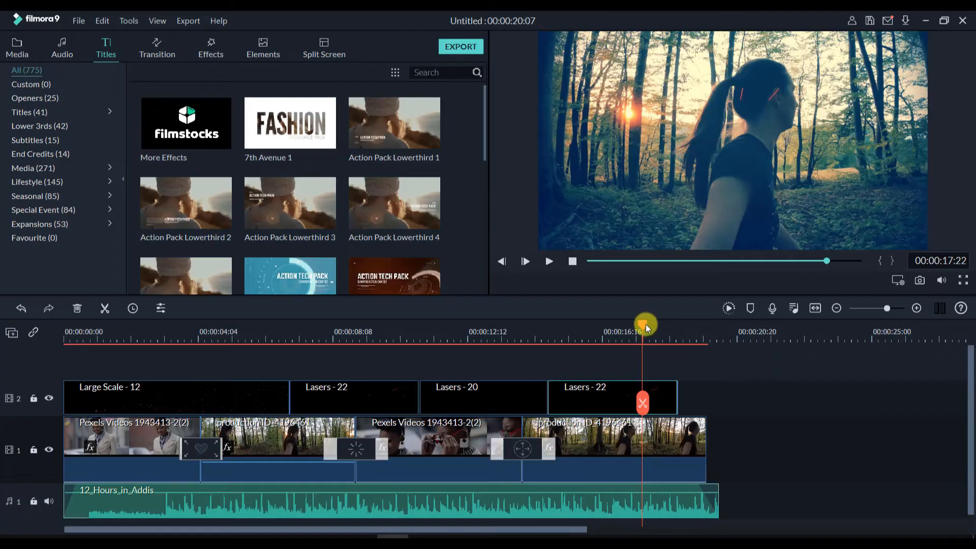
Return the playhead to the timeline's start and examine the presets in the title library, including Titles and Lower 3rds.
drag(646, 325, 34, 388)
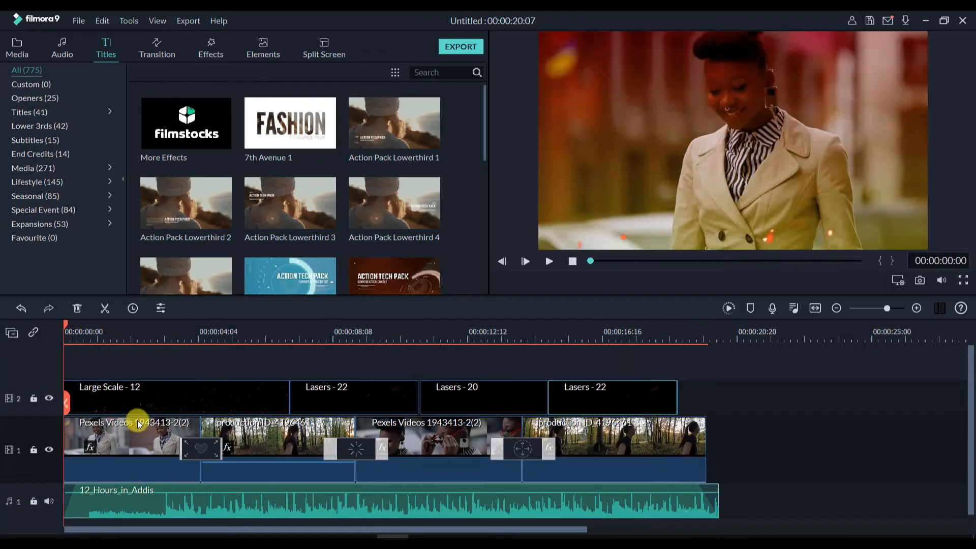
scroll(295, 180, down, 3)
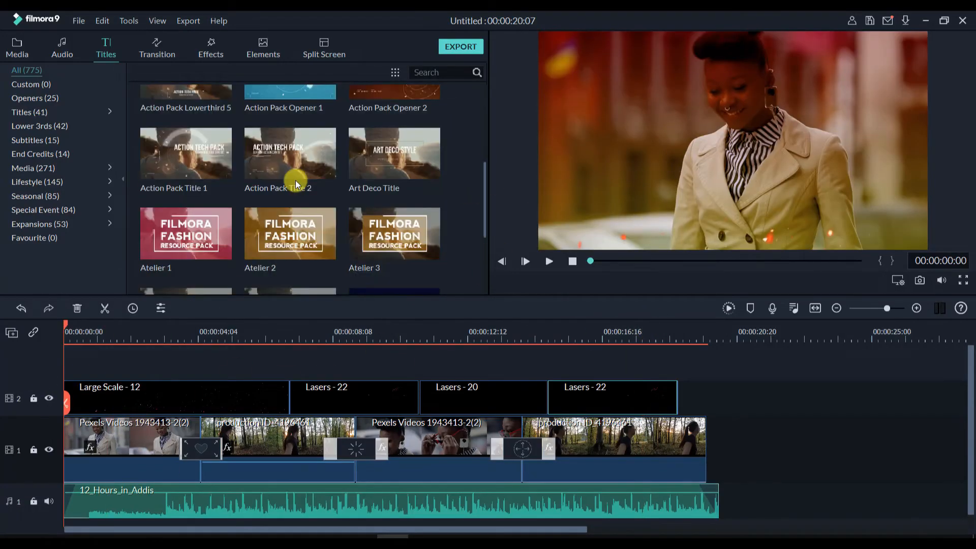
scroll(295, 180, up, 3)
click(56, 100)
click(45, 114)
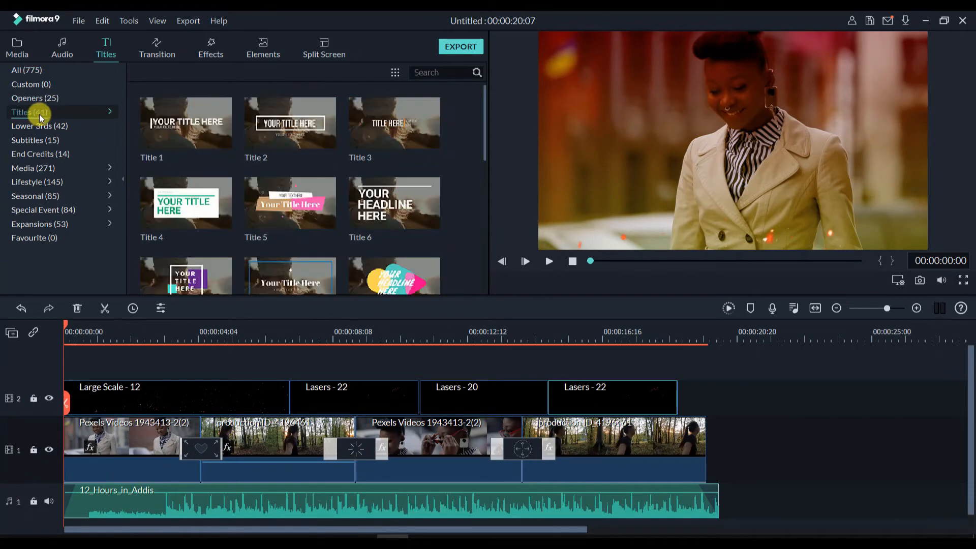
scroll(222, 140, down, 5)
click(43, 124)
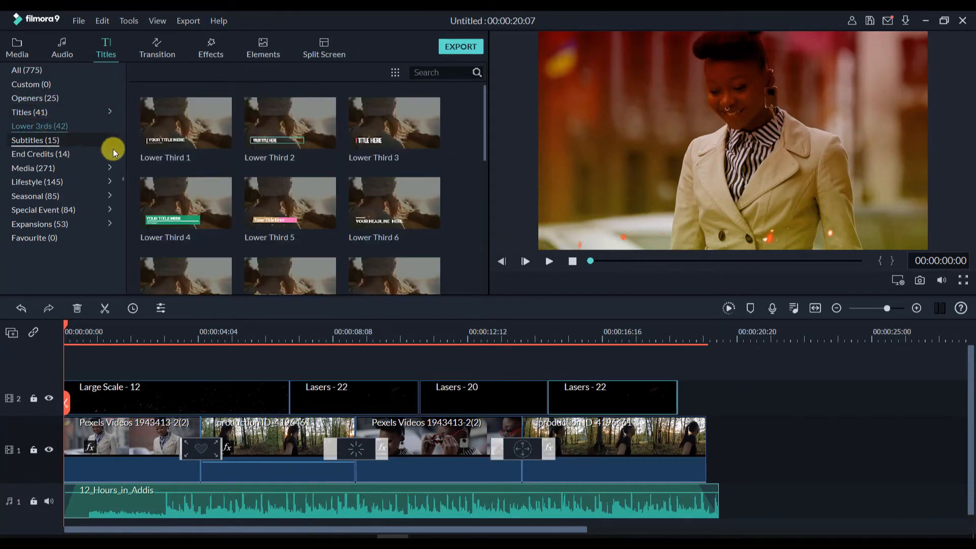
scroll(294, 188, down, 5)
scroll(230, 190, down, 2)
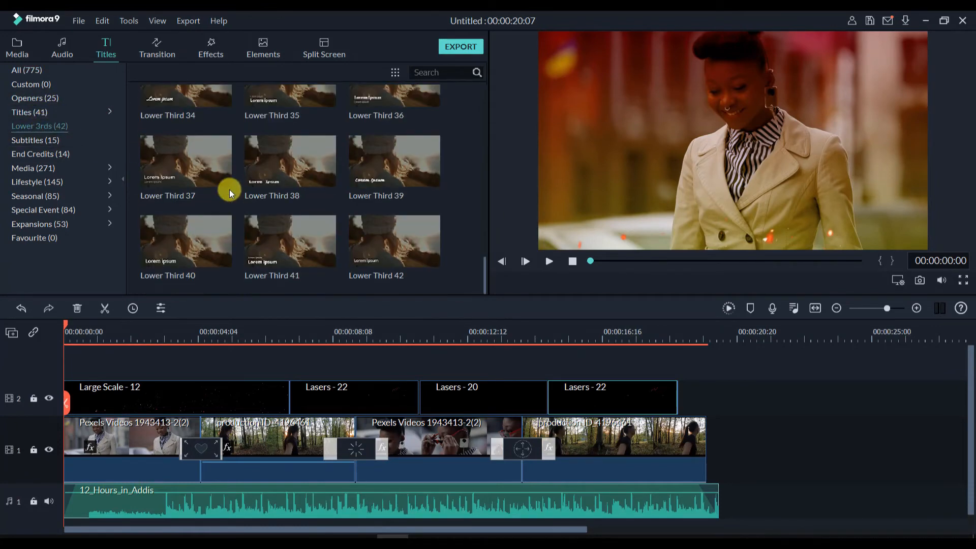
click(26, 139)
Add the Title 22 preset on a new track above the elements at the timeline's start.
click(30, 112)
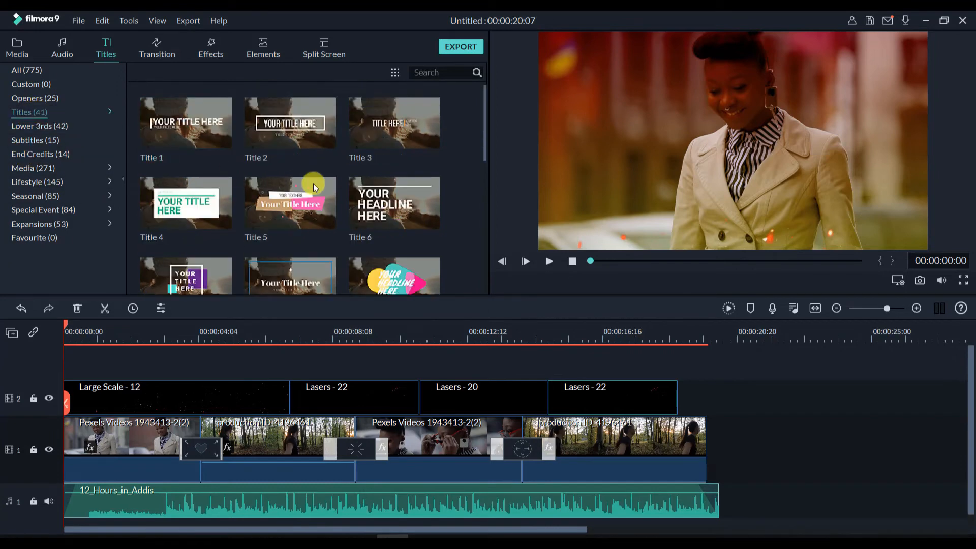
scroll(365, 195, down, 5)
scroll(356, 193, down, 5)
drag(312, 201, 62, 366)
drag(153, 387, 154, 387)
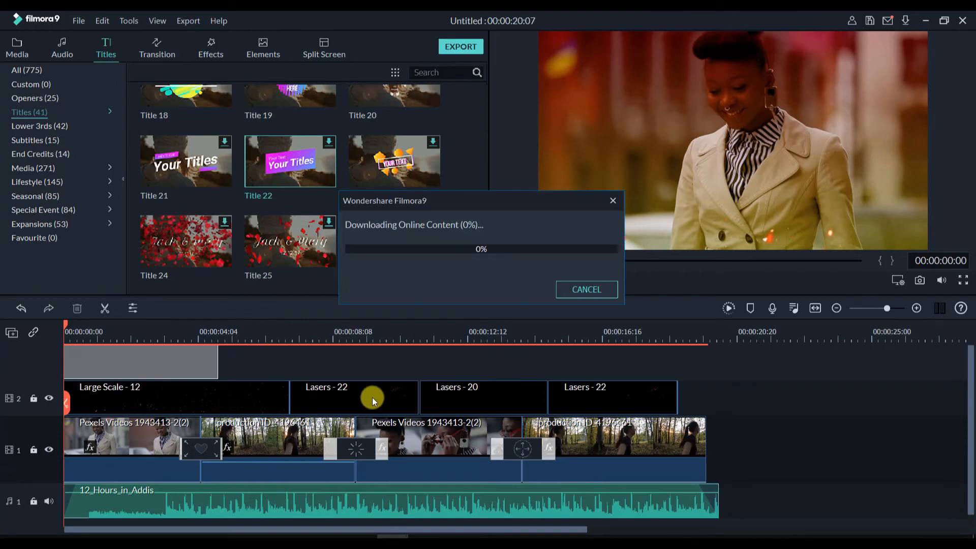
Change Title 22's main text to "Perfect" and its small upper text to "Mr.".
double_click(134, 394)
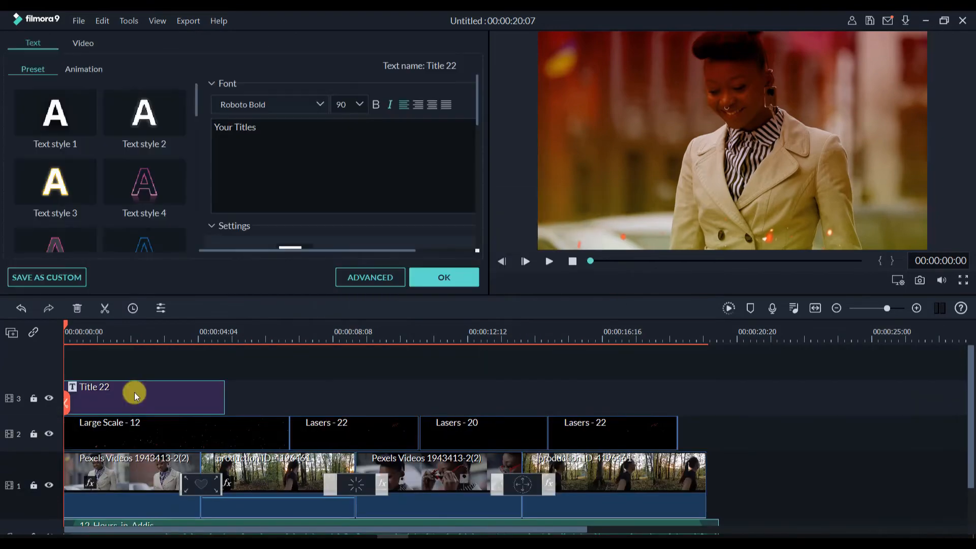
drag(259, 132, 188, 133)
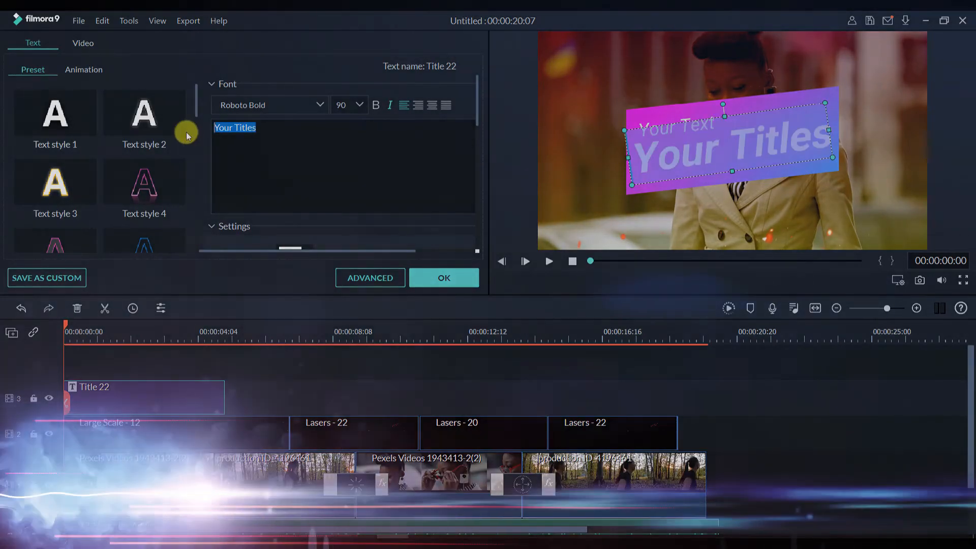
key(BackSpace)
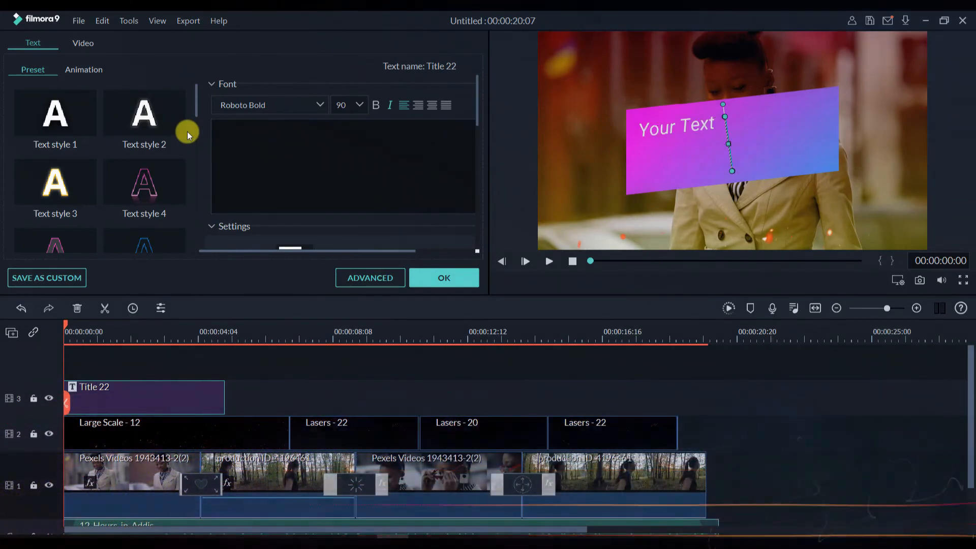
text(Perfect)
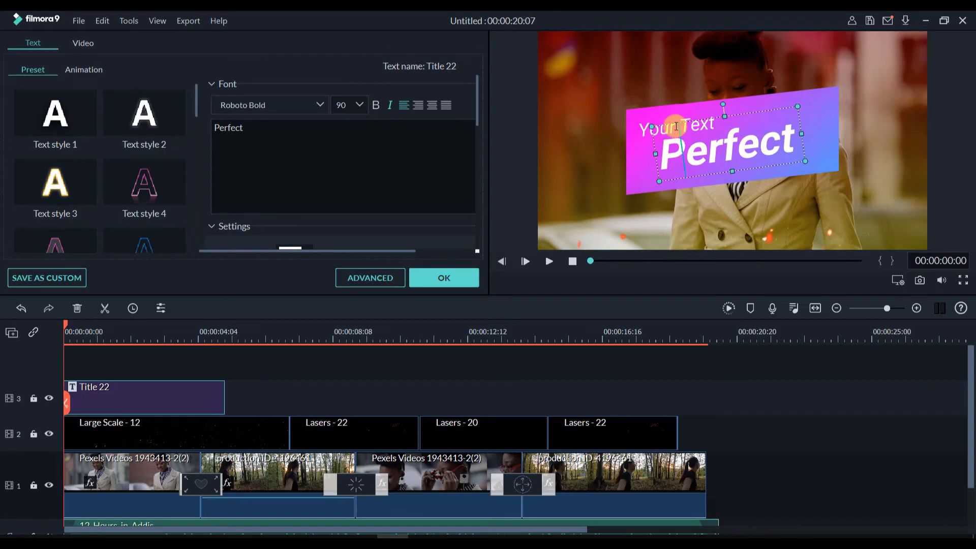
click(648, 131)
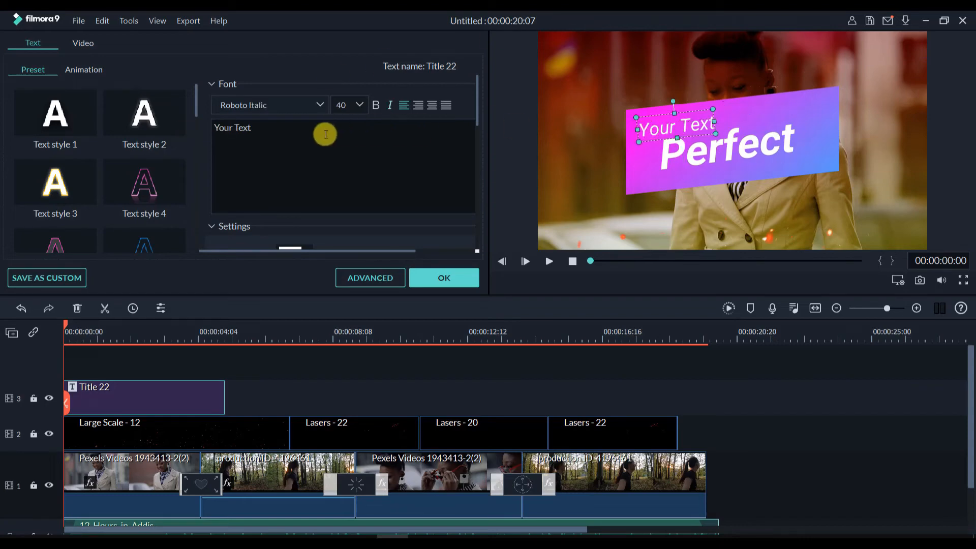
drag(326, 134, 203, 133)
text(Mr.)
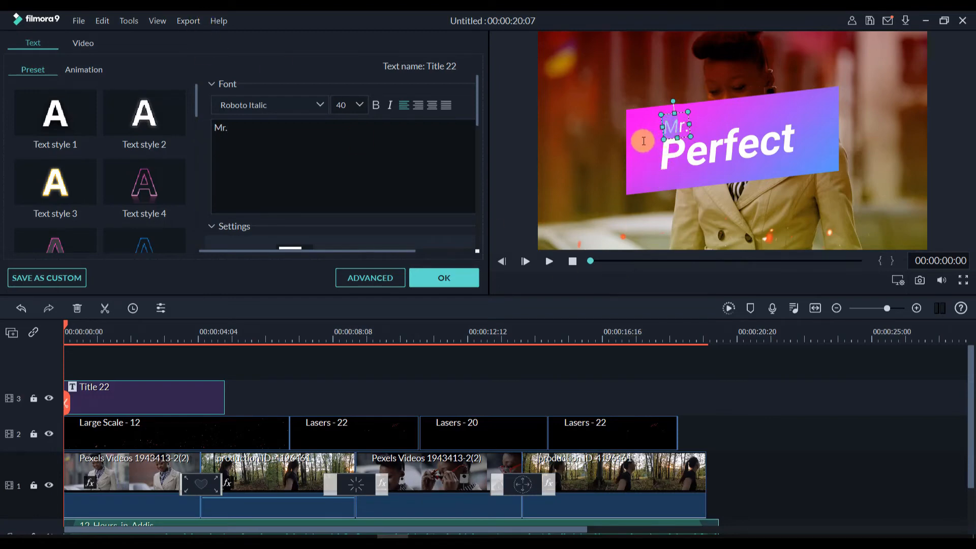
click(726, 115)
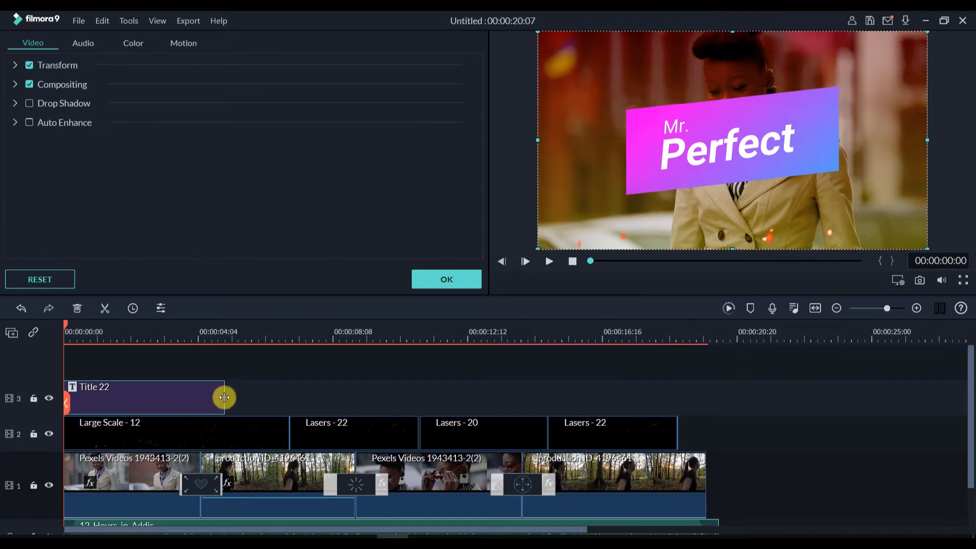
Shorten the Title 22 clip from its end to about 3 seconds, previewing the title animation.
drag(224, 397, 96, 401)
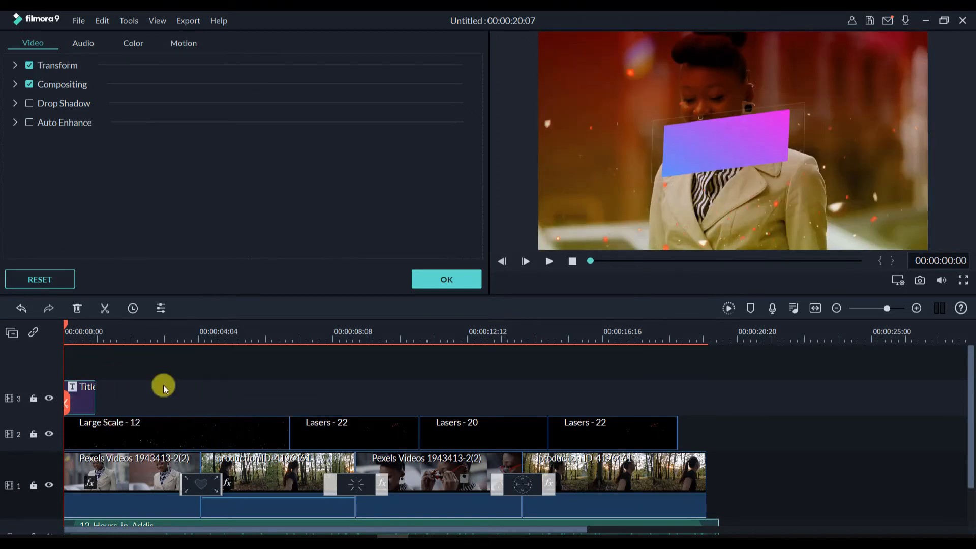
key(space)
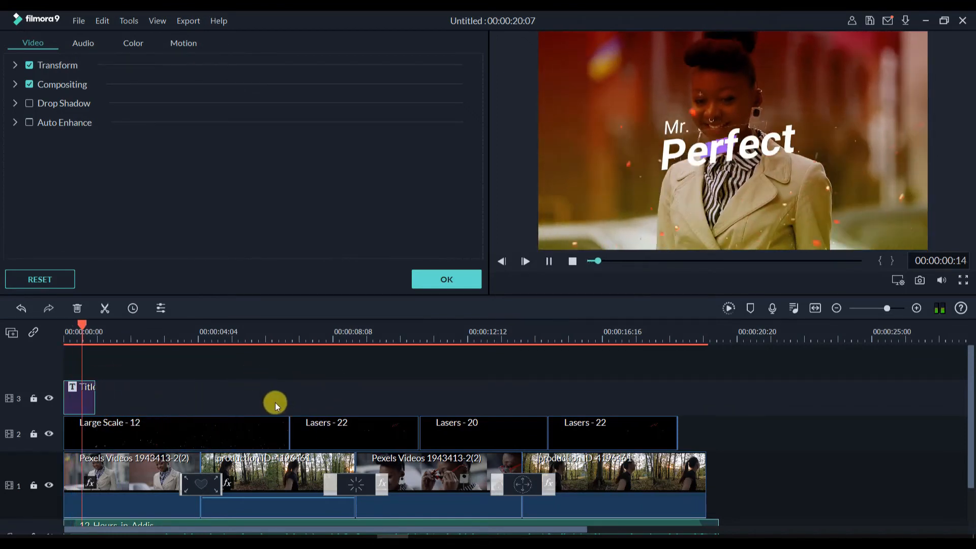
key(space)
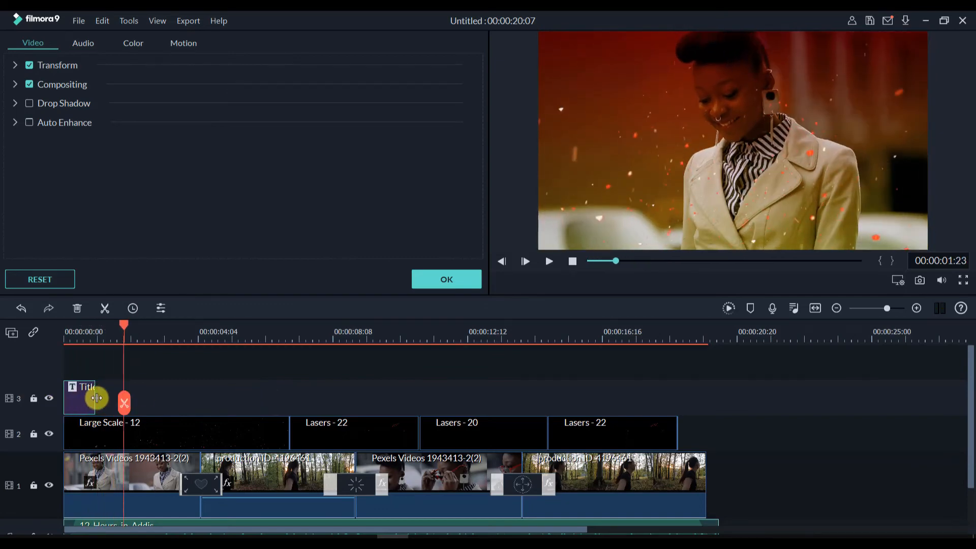
drag(96, 398, 165, 402)
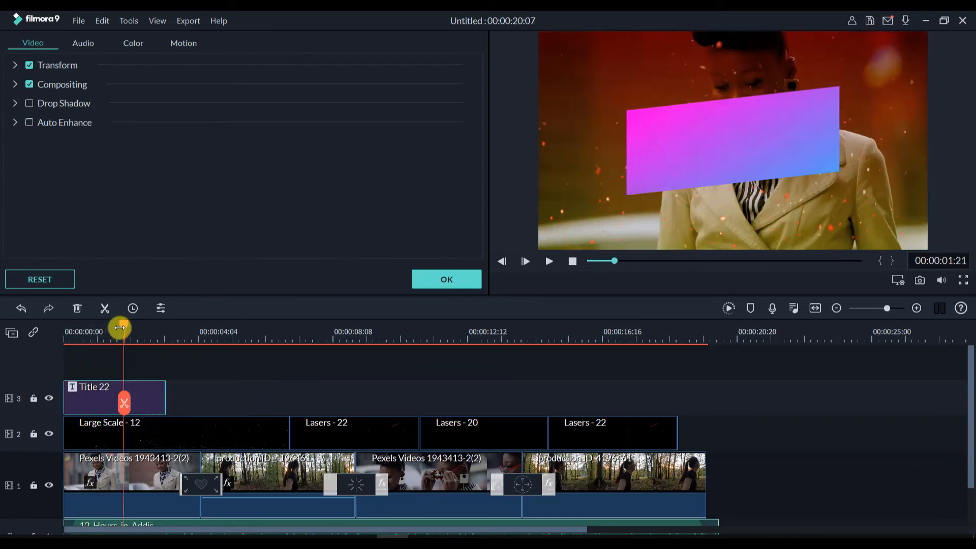
Play the edit from the timeline's start to about 8 seconds to preview the title, transition and laser element.
click(75, 337)
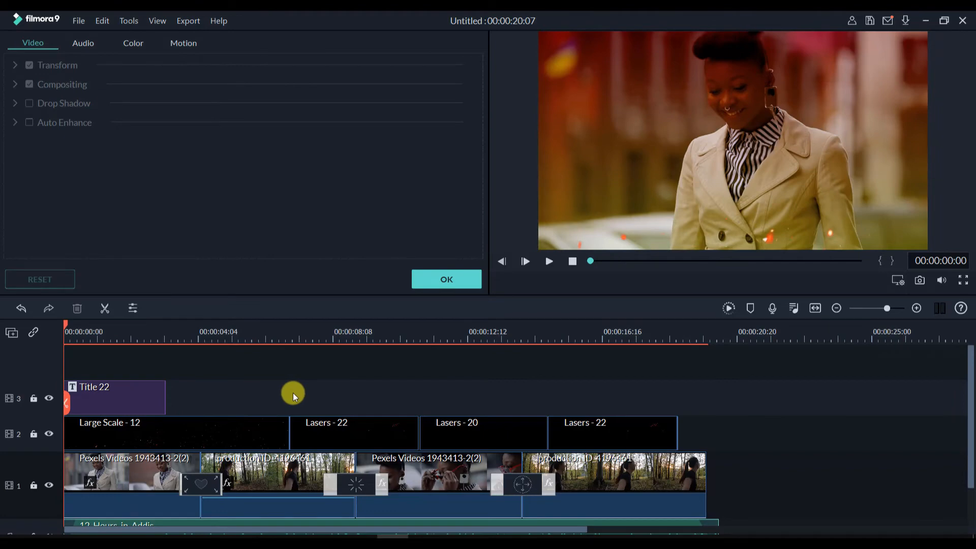
key(space)
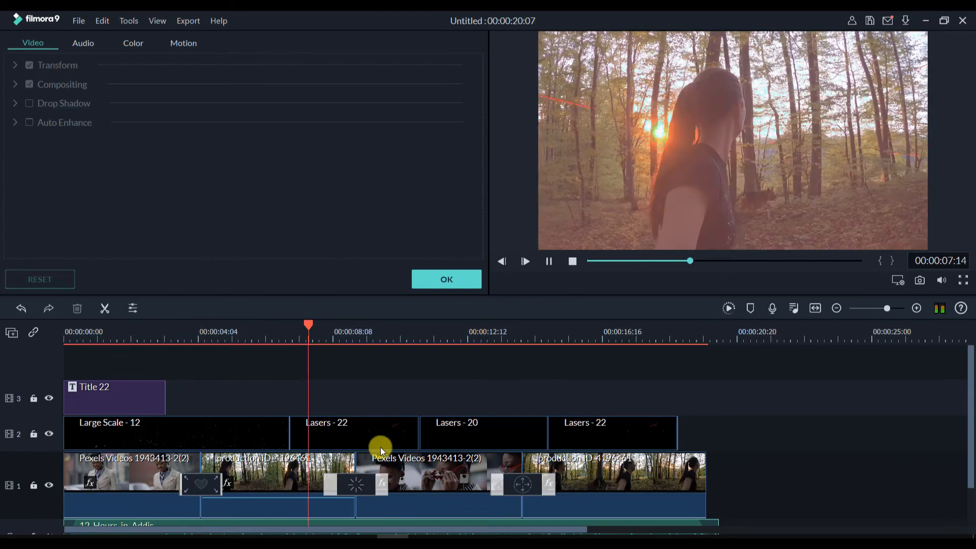
key(space)
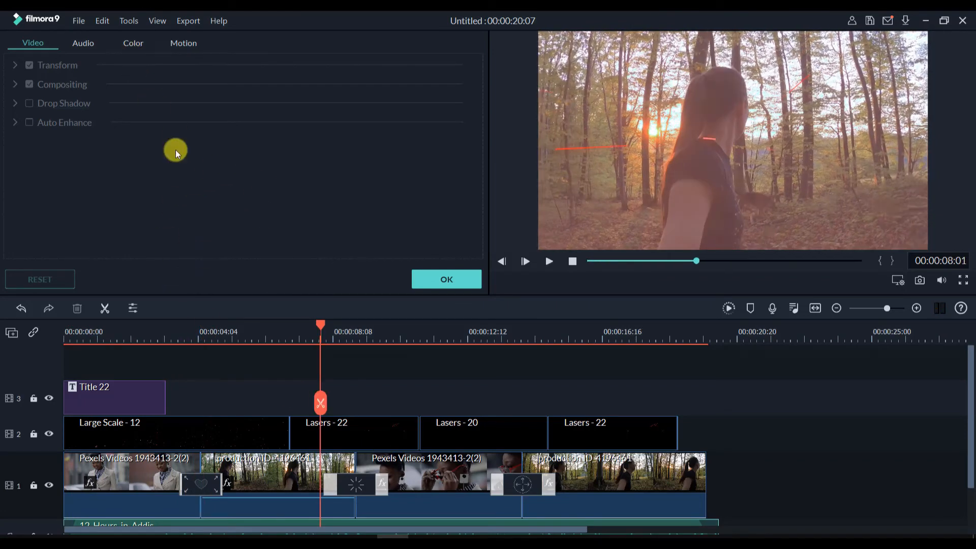
click(79, 22)
click(438, 379)
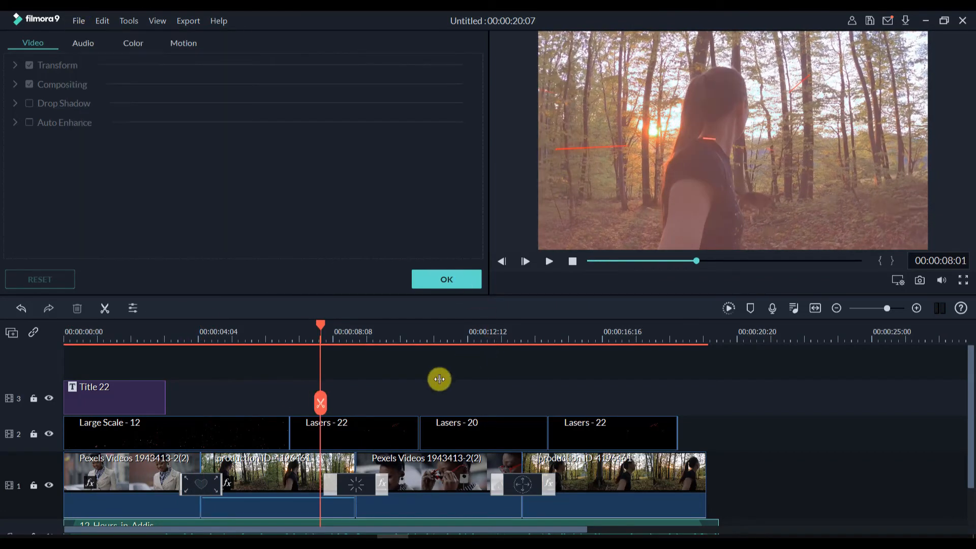
Add the Title 10 preset on the title track at about 7 seconds, over the second video clip.
click(458, 279)
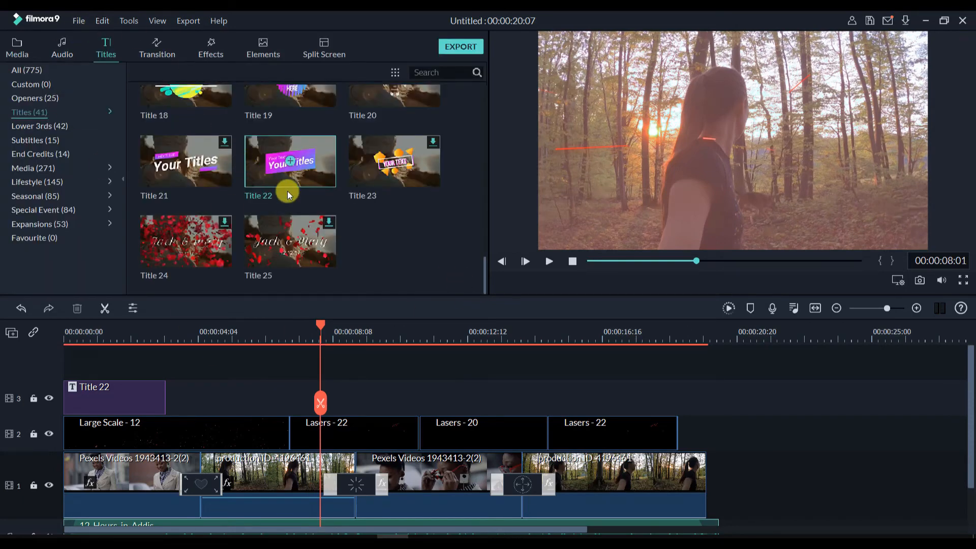
scroll(283, 190, down, 5)
drag(411, 267, 293, 407)
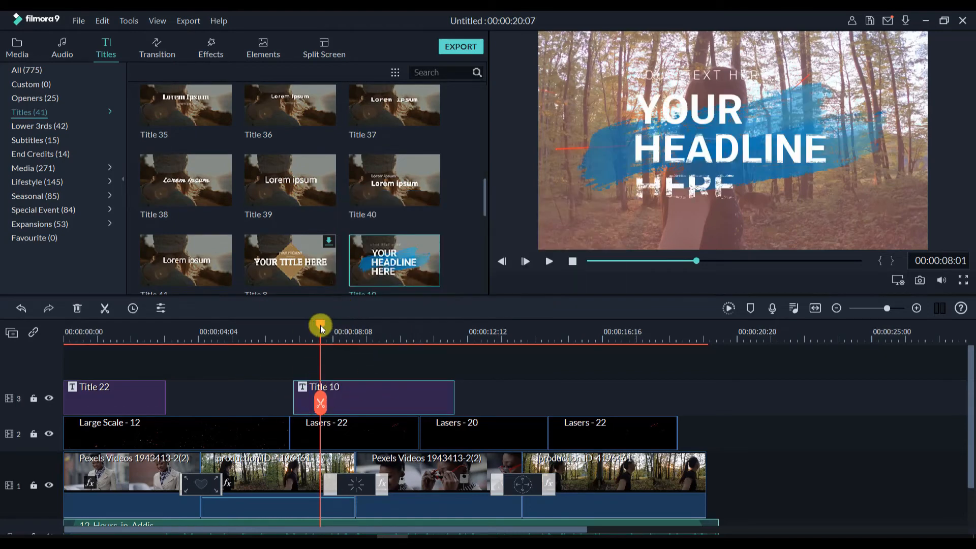
Change Title 10's headline to "perfect" and clear its small upper text.
double_click(696, 140)
drag(328, 127, 188, 114)
text(perfect)
click(695, 73)
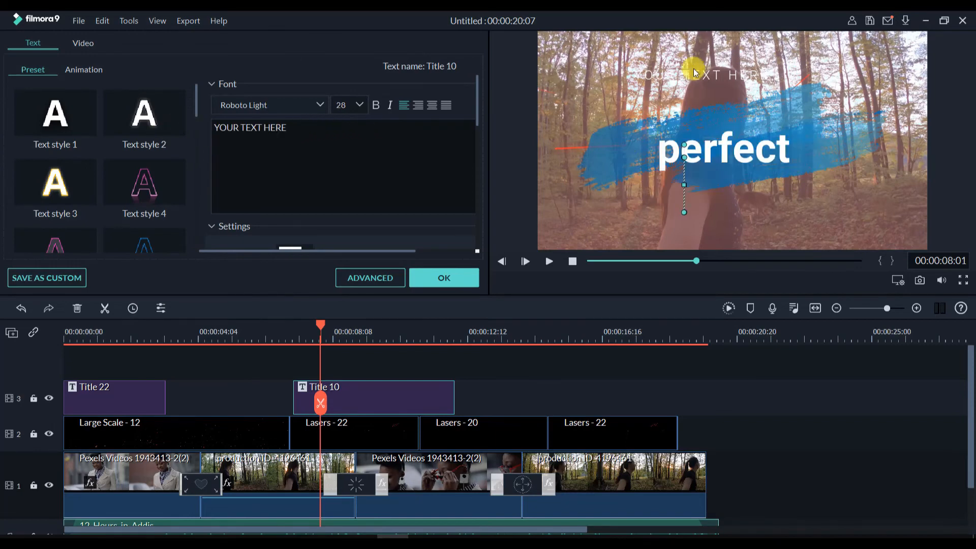
drag(320, 140, 102, 83)
key(BackSpace)
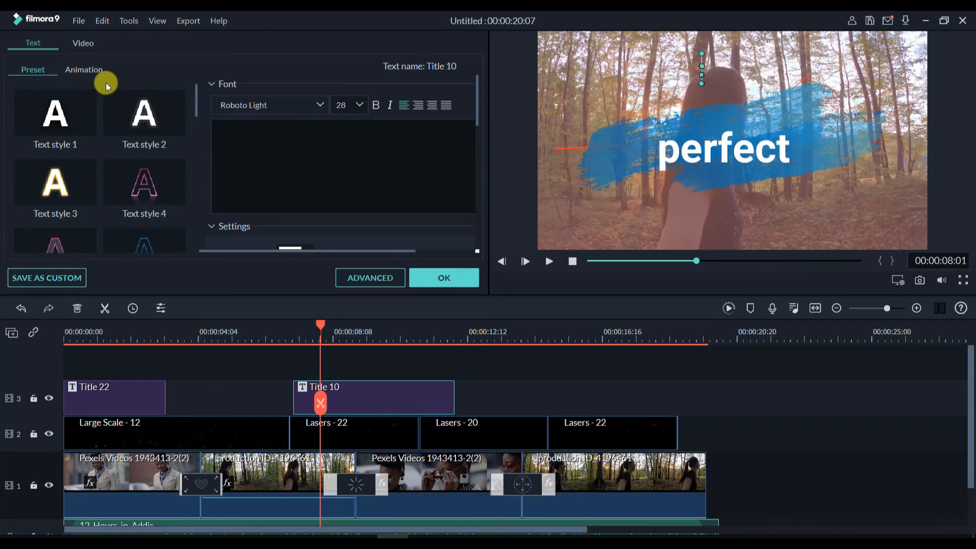
click(433, 277)
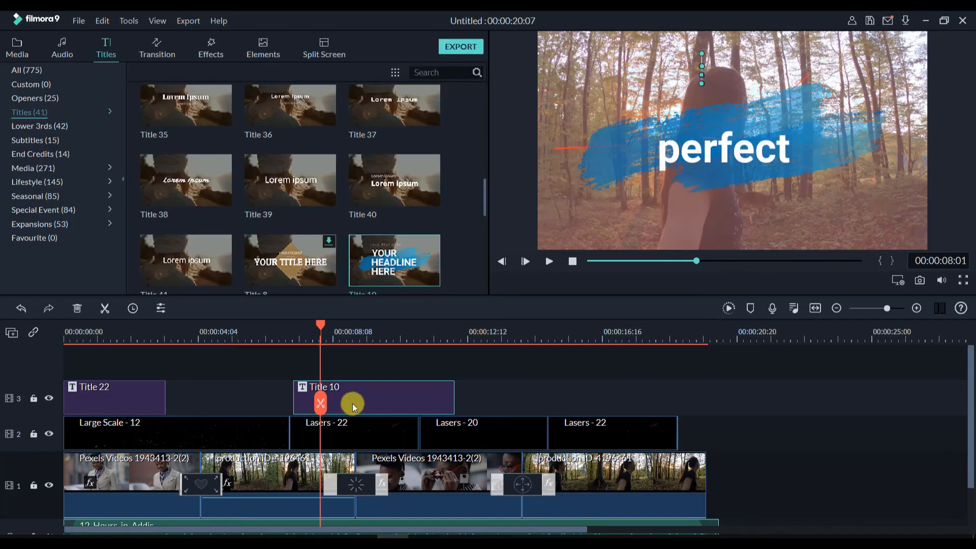
Move the Title 10 clip slightly earlier to line up with the first Lasers - 22 element, and preview it from before its start.
drag(352, 404, 348, 403)
drag(322, 326, 280, 337)
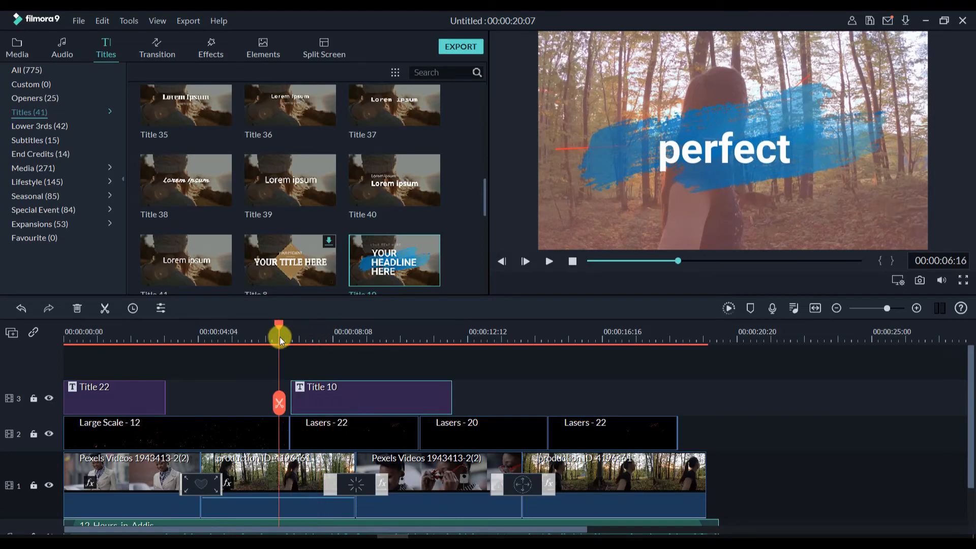
key(space)
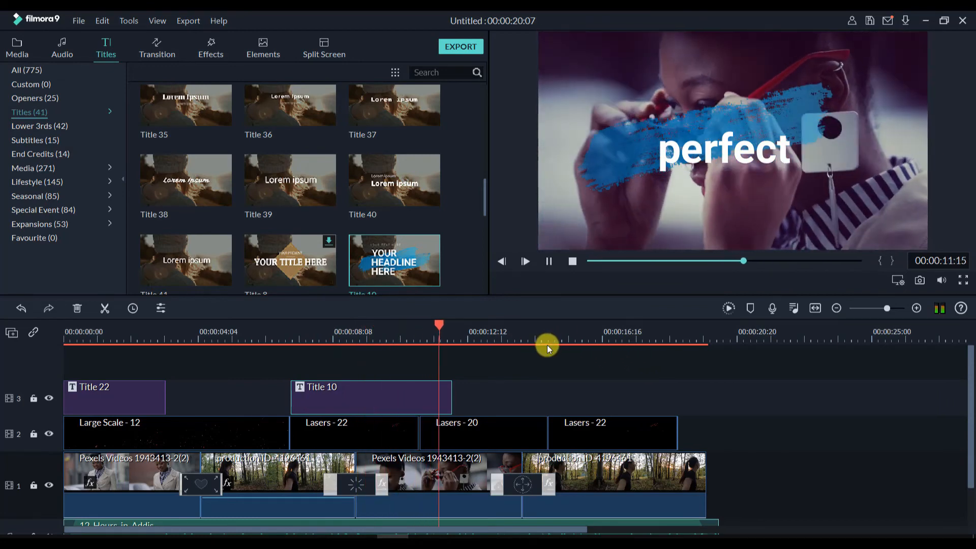
key(space)
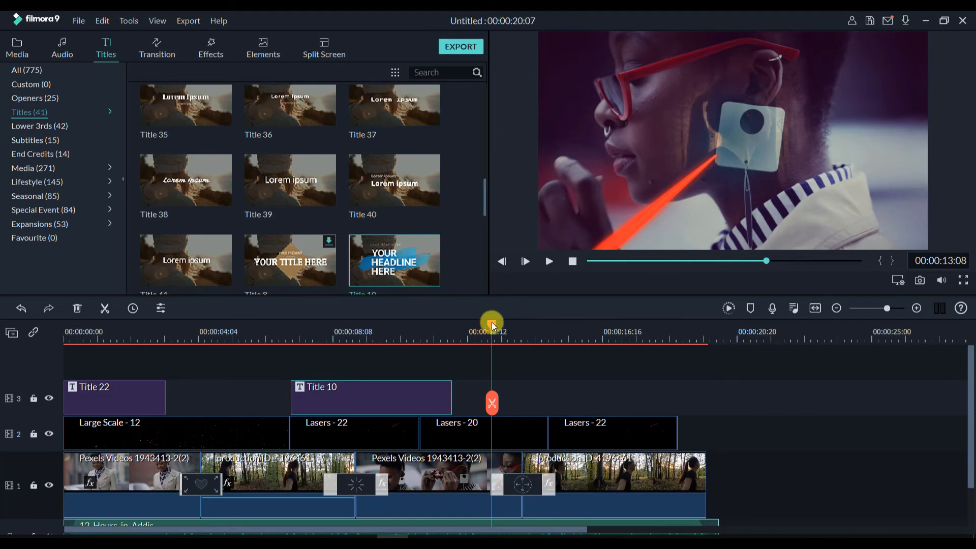
Return the playhead to the timeline's start, examine all tracks and preview the edited video in full screen.
drag(492, 326, 13, 395)
scroll(808, 441, down, 2)
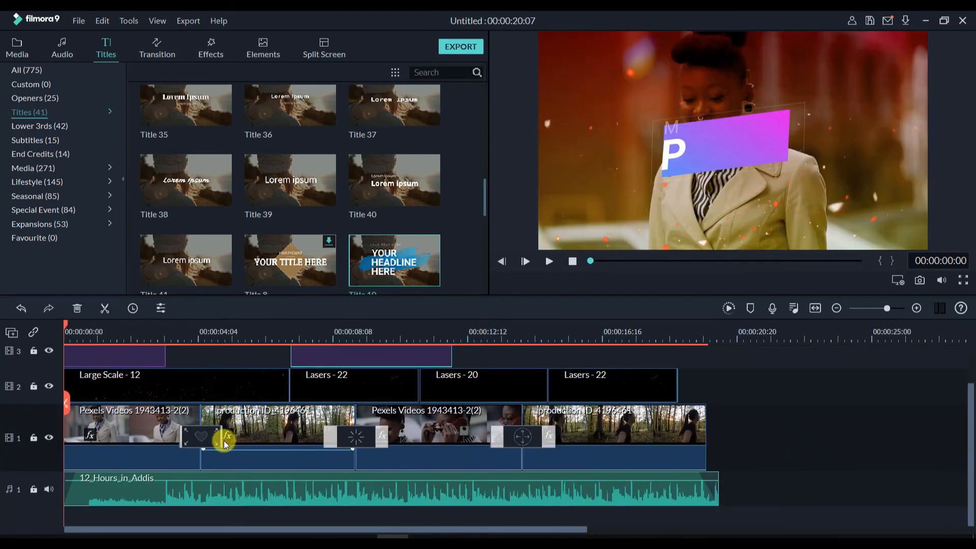
scroll(124, 437, up, 1)
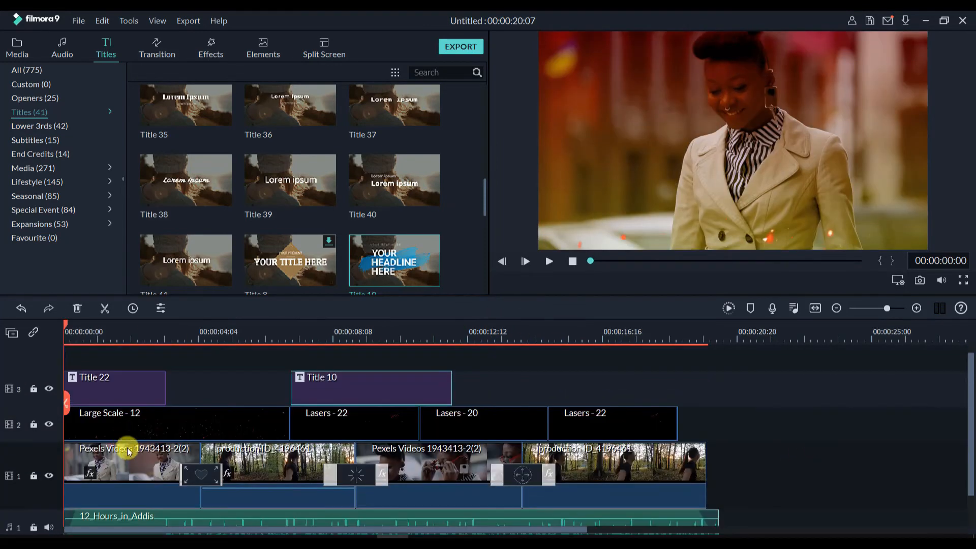
scroll(127, 441, down, 1)
scroll(200, 485, up, 1)
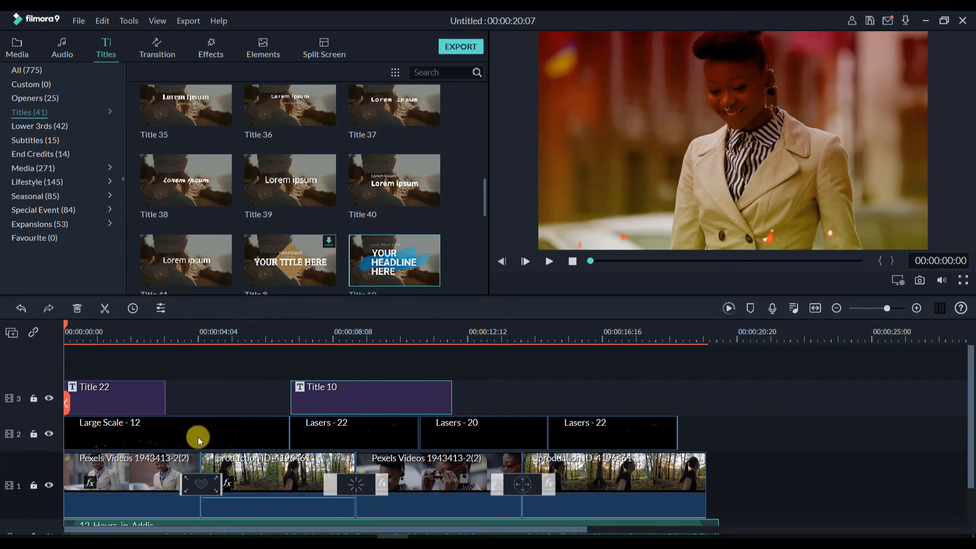
click(964, 282)
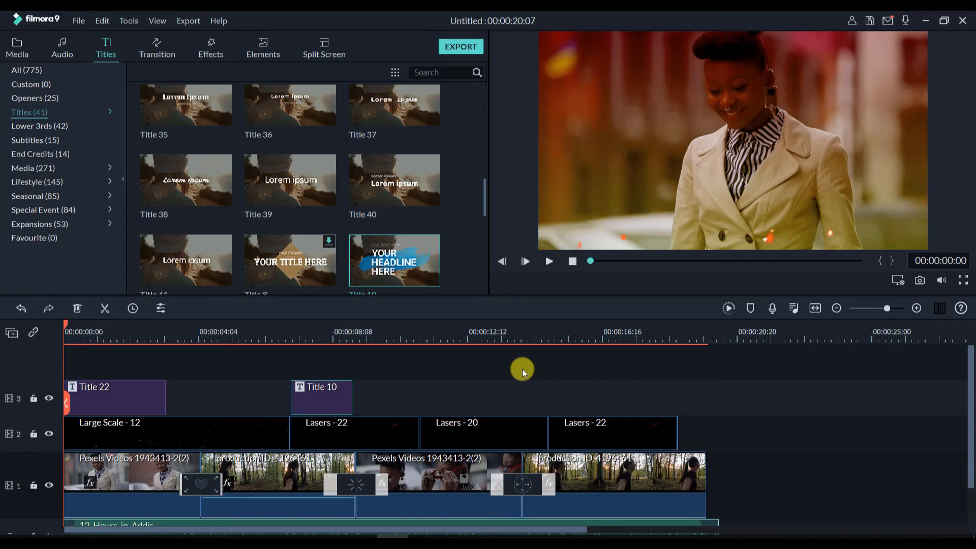
scroll(798, 422, down, 1)
scroll(780, 417, up, 1)
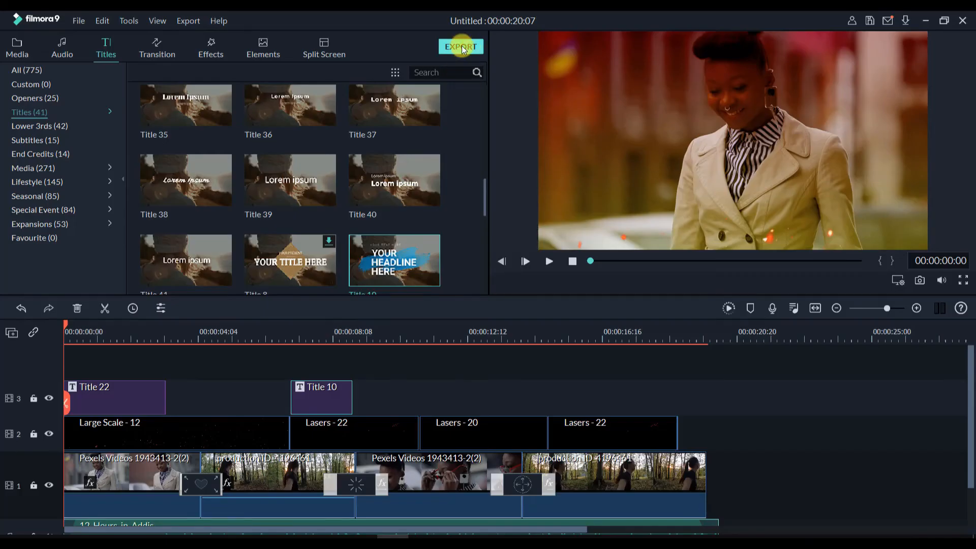
Open the video export options, examine the Device and YouTube destinations, and return to local export.
click(454, 45)
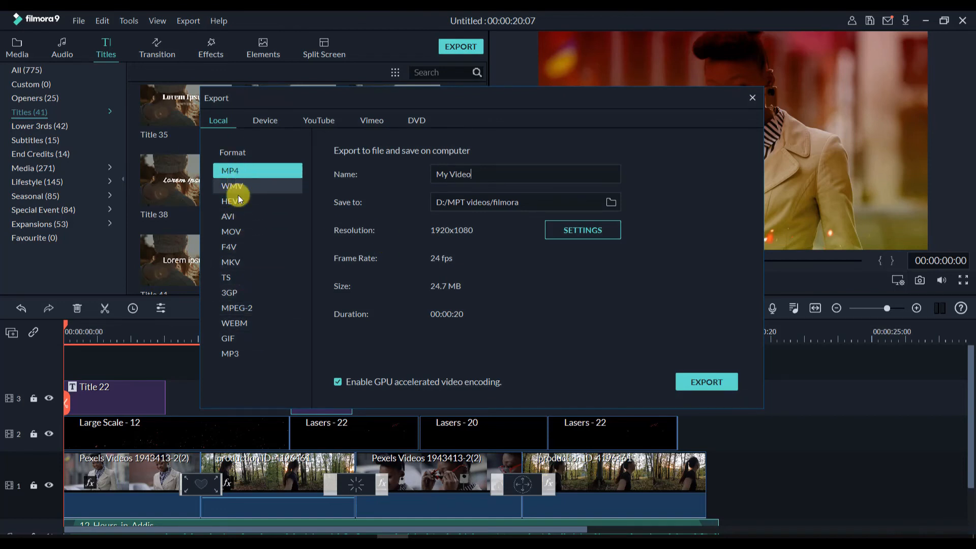
click(260, 120)
click(315, 122)
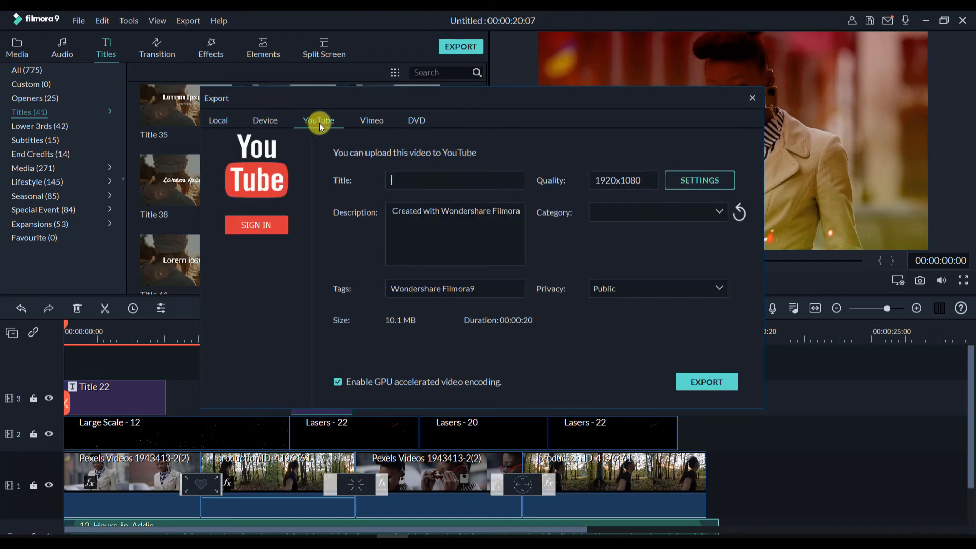
click(214, 120)
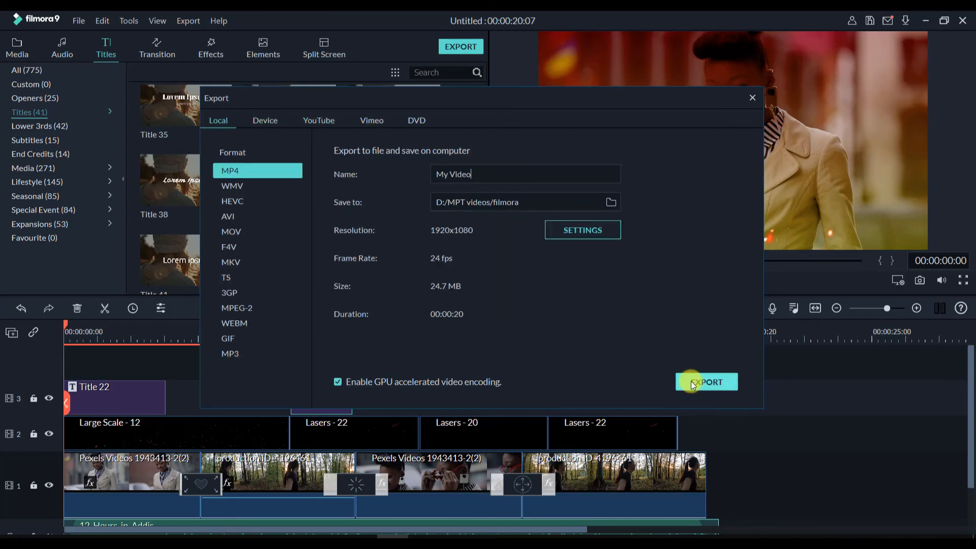
Name the exported file "pefect editing".
drag(496, 174, 414, 175)
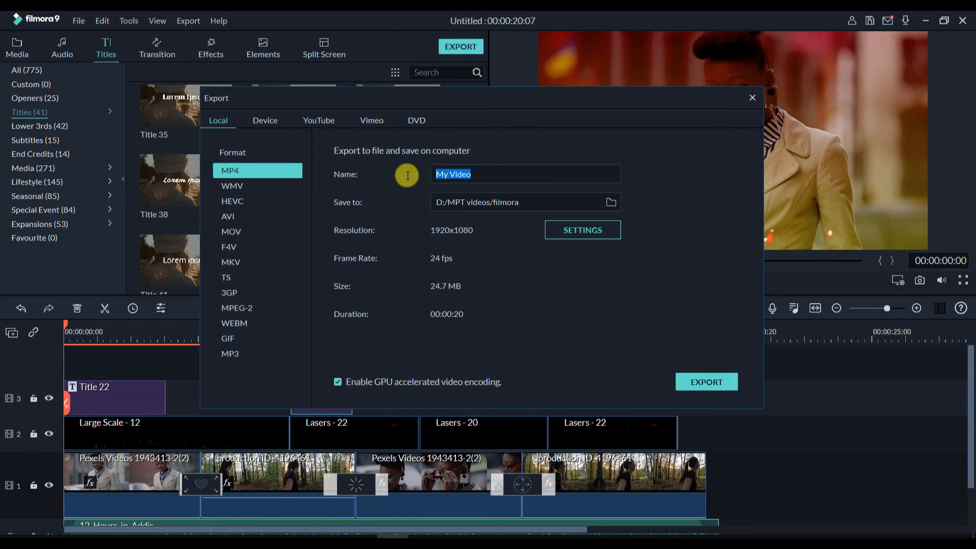
text(pefect t)
key(BackSpace)
text(editing)
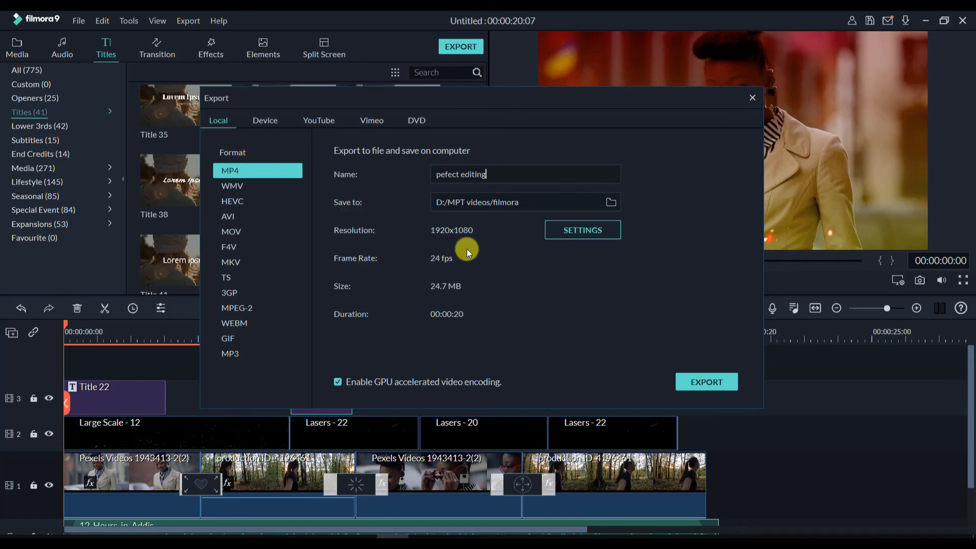
Check the export's quality settings, accept them with Best quality at 1920x1080 and 24 fps, and export the video as MP4.
click(587, 230)
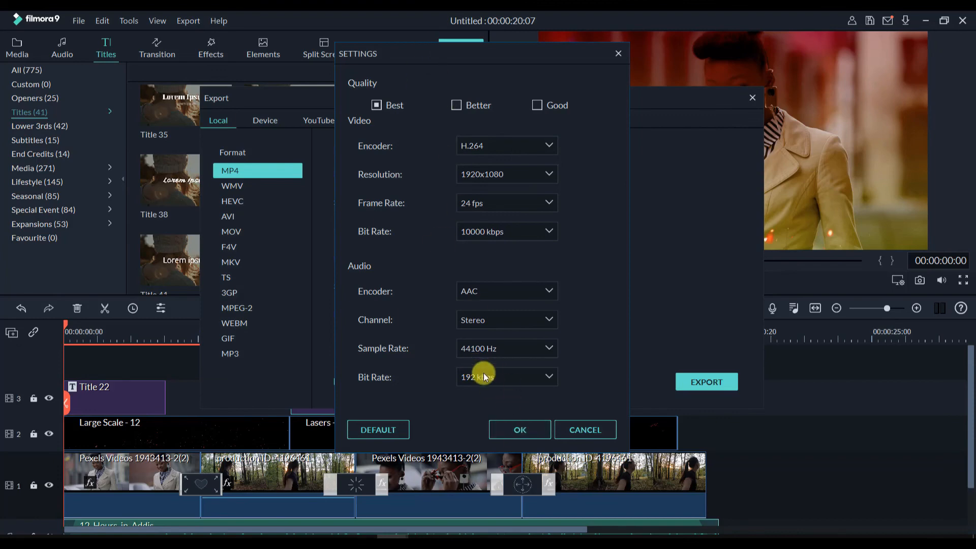
click(519, 431)
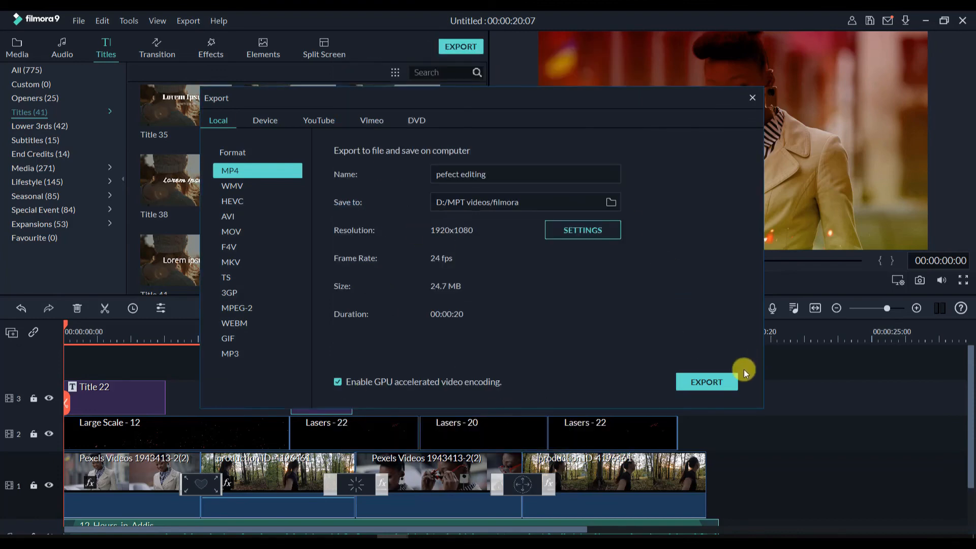
click(710, 384)
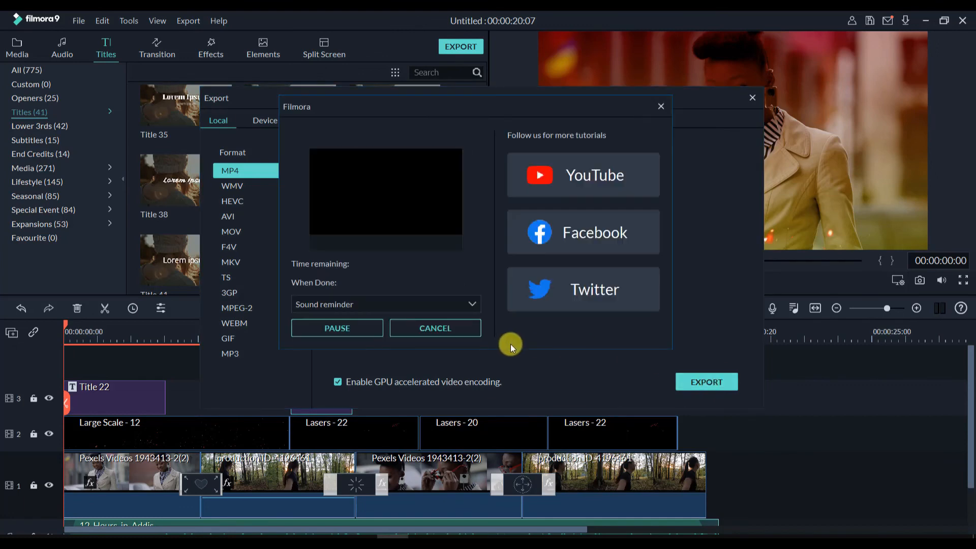